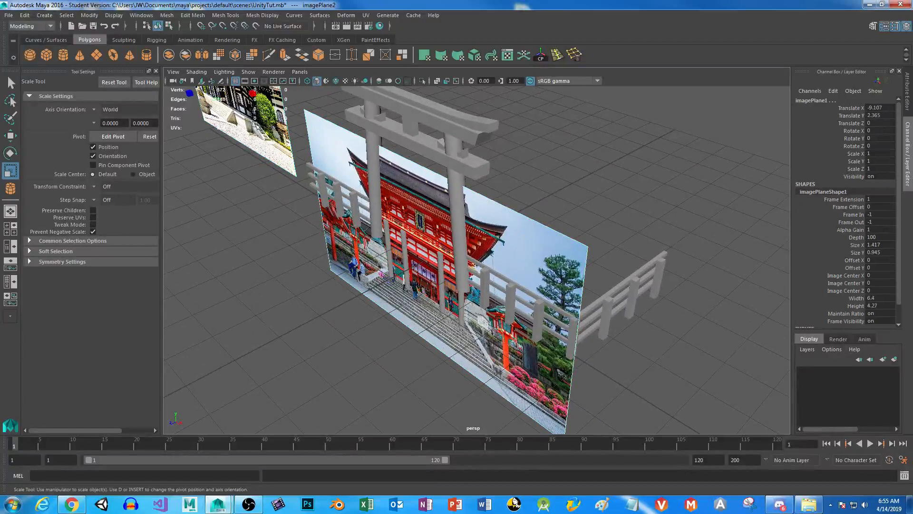
Move both reference image planes back behind the torii gate to Translate Z -6.331.
key("w")
left_click_drag(193, 97, 366, 71)
left_click(610, 190)
left_click_drag(596, 204, 620, 164, "alt")
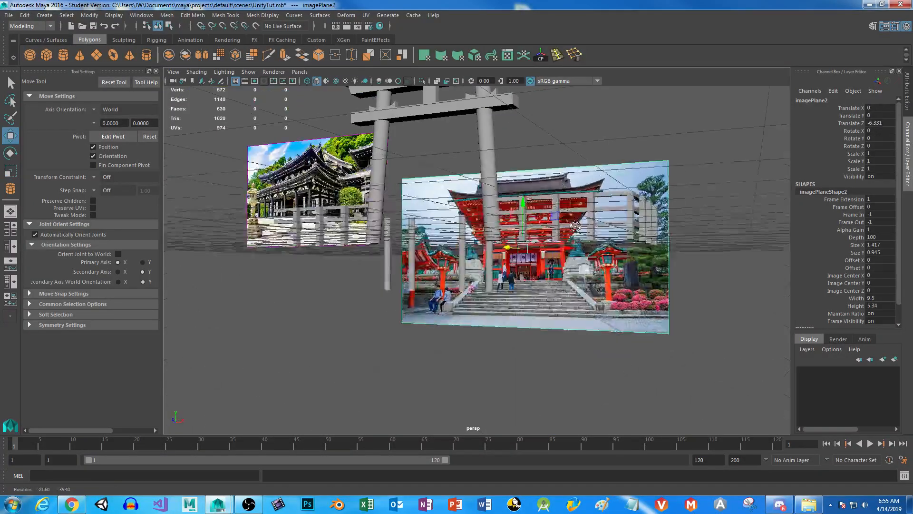
Raise the red shrine reference image to Translate Y 2.263, fitting its stair base to the ground line in the front view.
left_click_drag(525, 200, 533, 123)
left_click_drag(460, 275, 530, 301, "alt")
key("space")
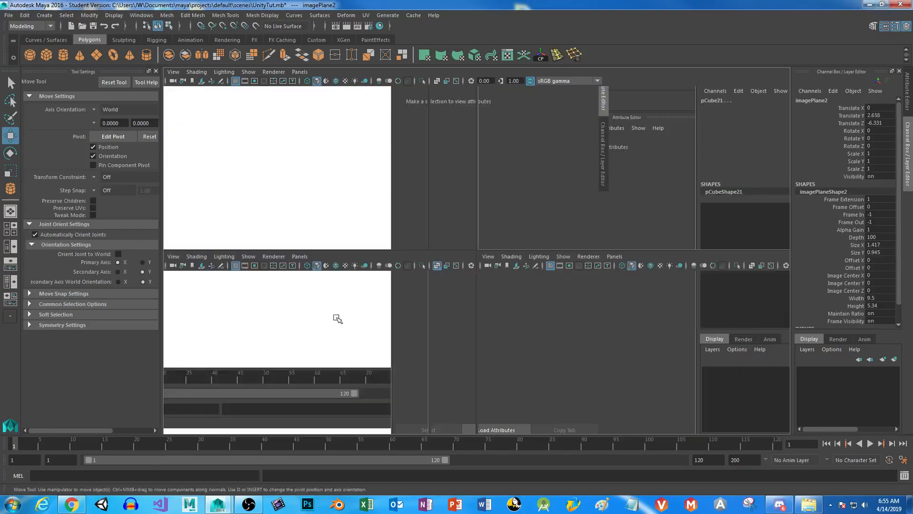
key("space")
key("space")
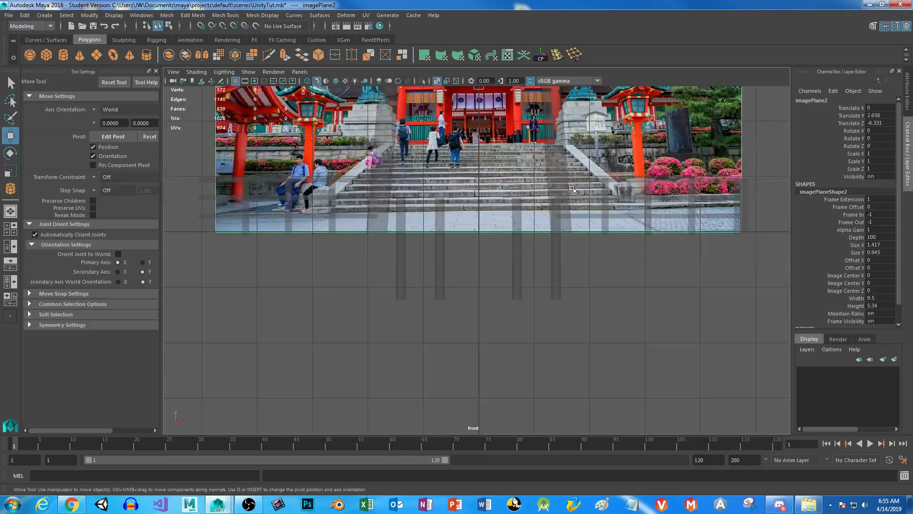
middle_click_drag(572, 189, 506, 215, "alt")
left_click_drag(419, 100, 419, 121)
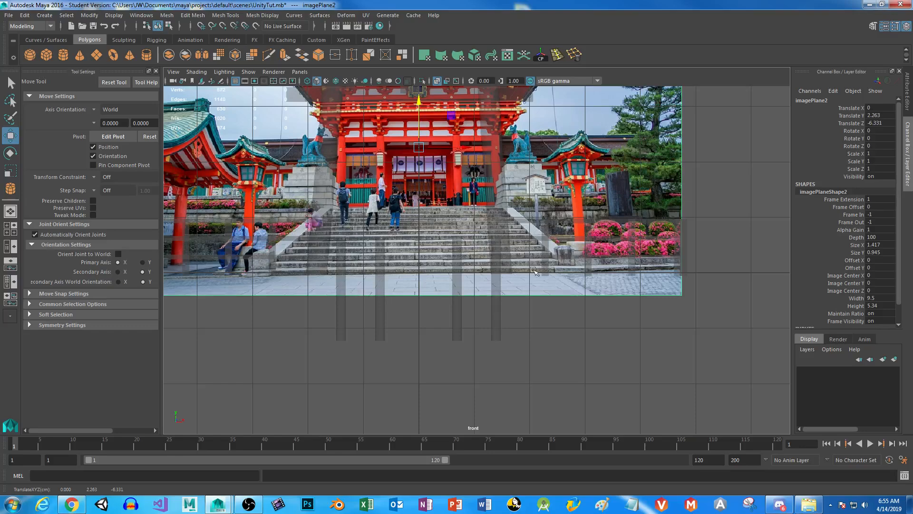
Raise the four pillar cylinders to Translate Y 1.987 and move them back to Translate Z -6.112, just before the shrine image.
left_click_drag(295, 317, 568, 351)
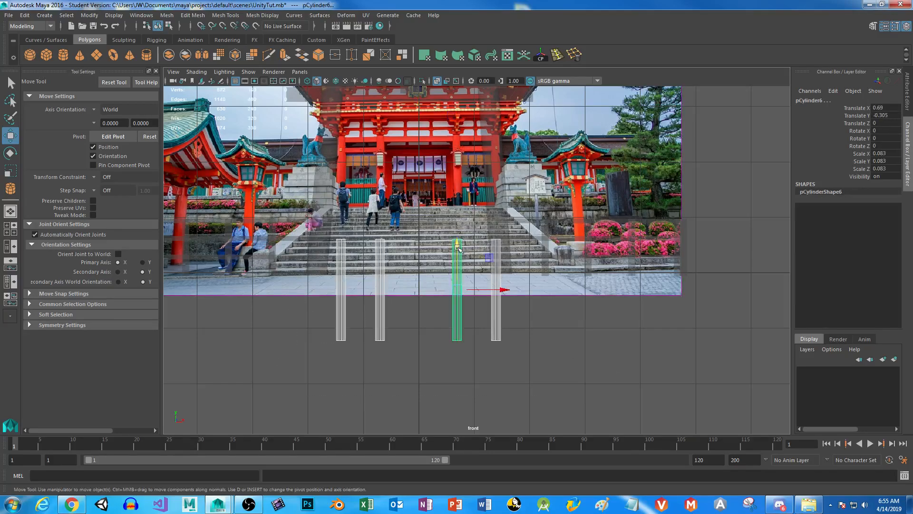
left_click_drag(460, 245, 462, 119)
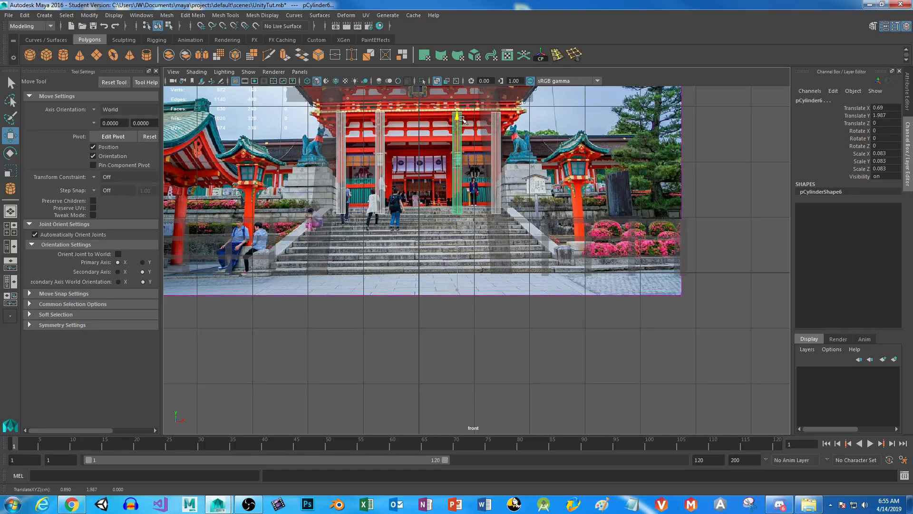
key("space")
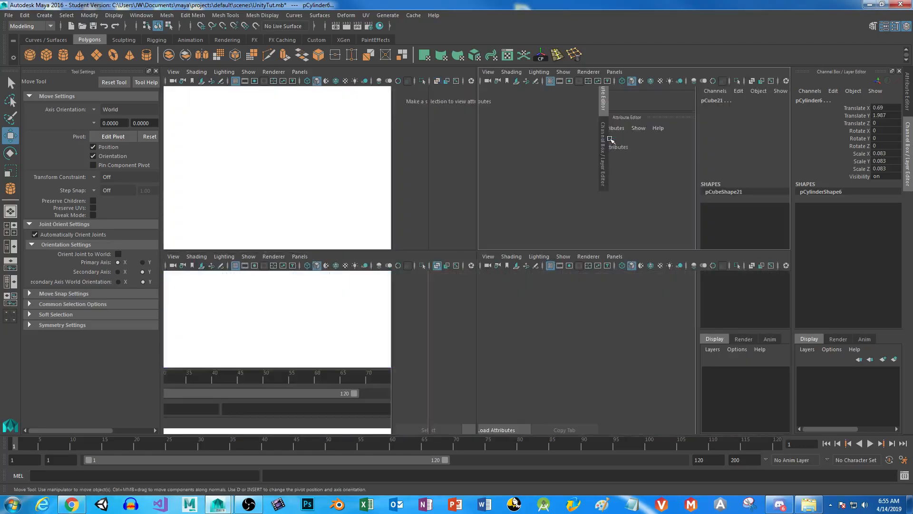
key("space")
left_click_drag(573, 299, 386, 192, "alt")
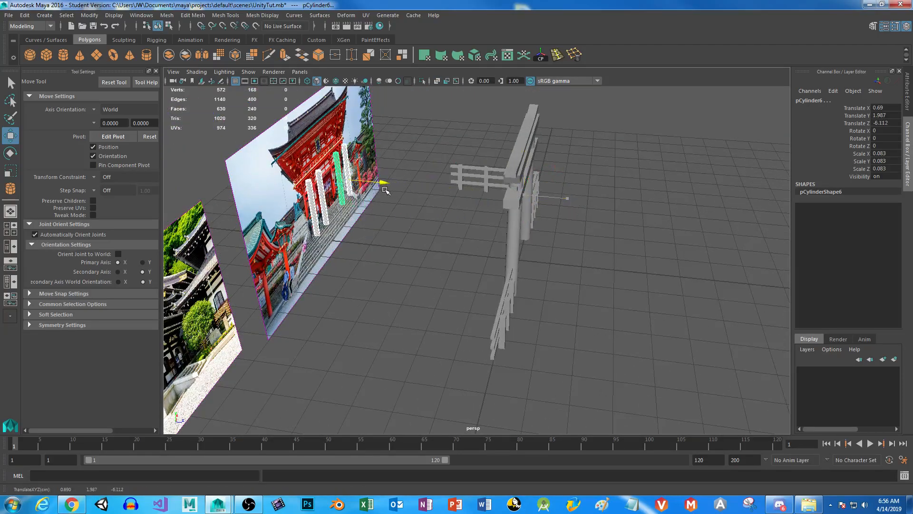
left_click_drag(417, 287, 380, 301, "alt")
Create a default polygon cube at the base of the pictured stairs in the front view.
key("space")
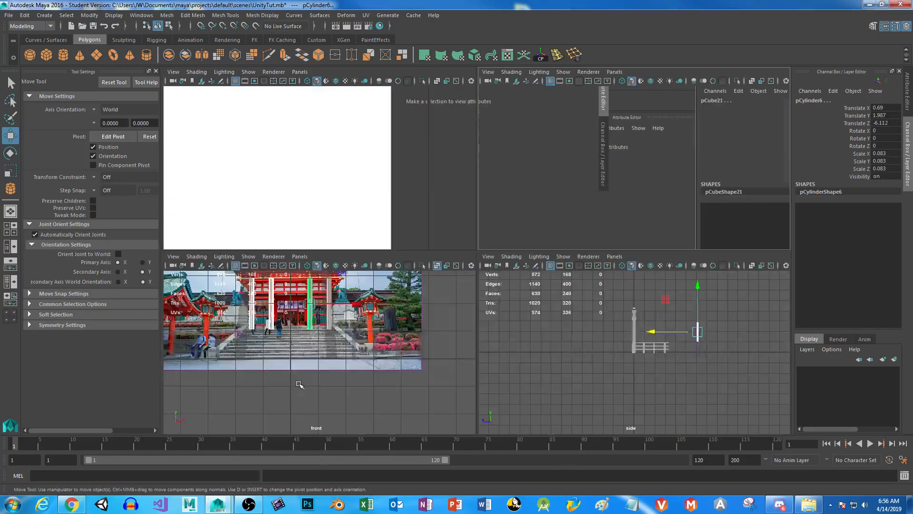
key("space")
left_click(47, 55)
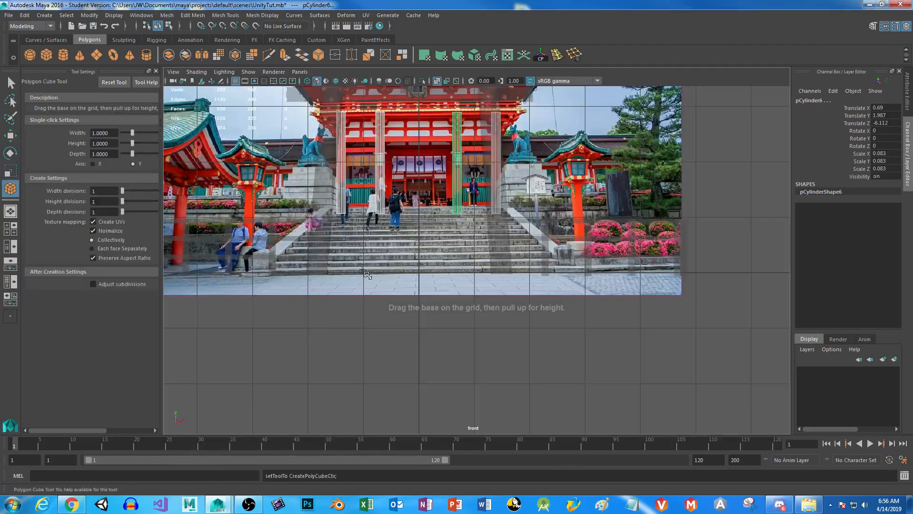
left_click(407, 270)
key("r")
left_click_drag(409, 228, 414, 266)
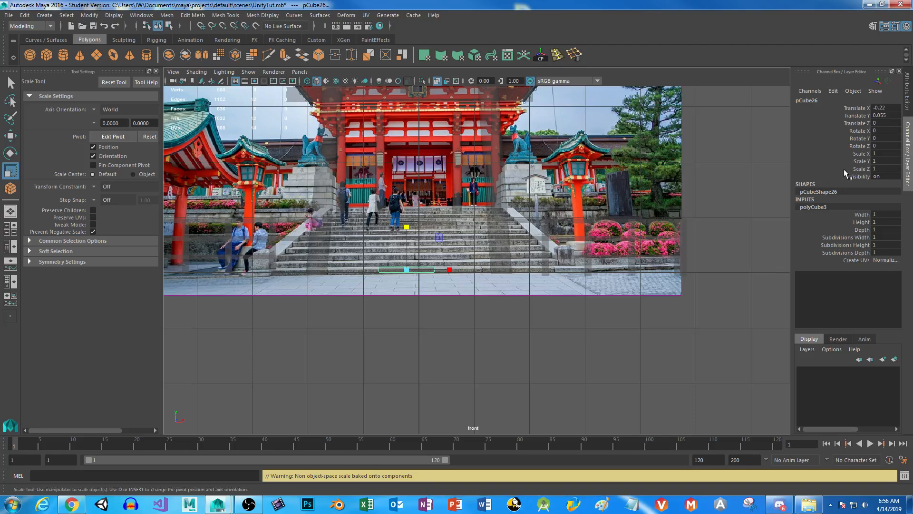
key("ctrl+z")
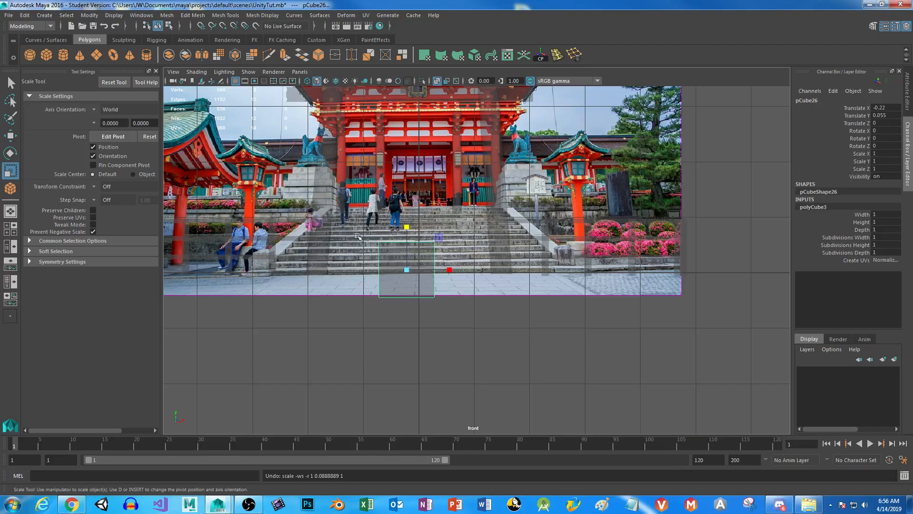
left_click_drag(406, 227, 406, 252)
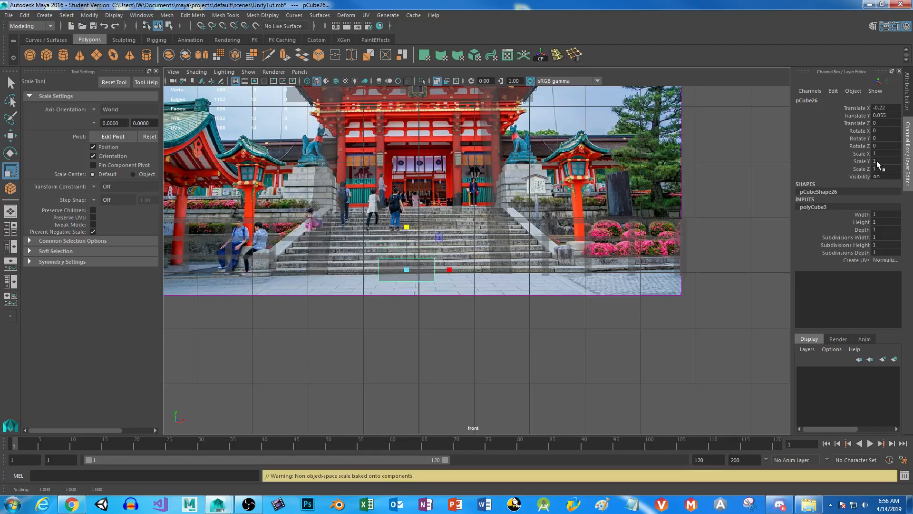
key("ctrl+z")
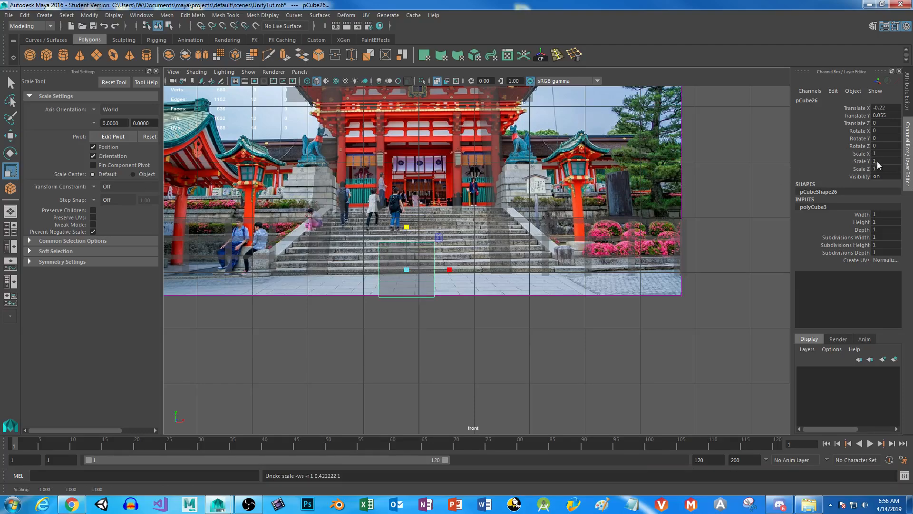
Set the Scale tool's axis orientation to Object and flatten the cube to Scale Y 0.11, placing it at Translate Y 0.038.
left_click(95, 111)
left_click(110, 113)
left_click_drag(406, 227, 406, 261)
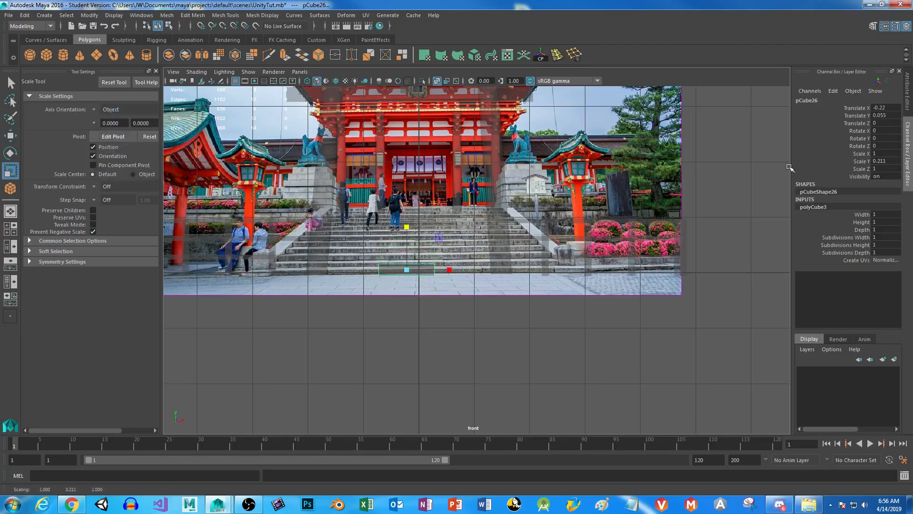
mouse_move(407, 227)
left_mouse_down()
mouse_move(408, 248)
mouse_move(406, 222)
left_mouse_up()
key("w")
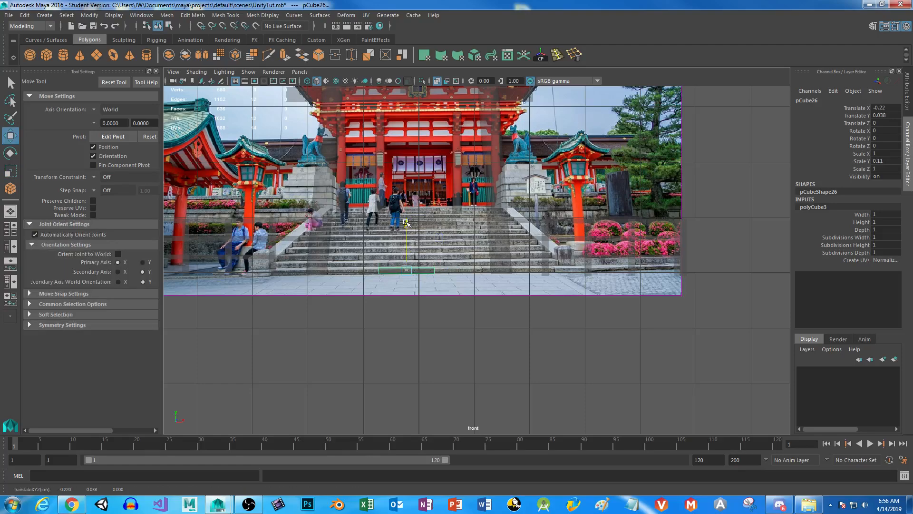
Widen the flat block to Scale X 5.408 and center it on the stairs at Translate X -0.014.
key("r")
left_click_drag(451, 272, 632, 273)
key("w")
mouse_move(454, 271)
left_mouse_down()
mouse_move(475, 272)
mouse_move(463, 270)
left_mouse_up()
key("r")
Move the step block back behind the gate to Translate Z -2.427 and narrow its depth to Scale Z 0.315.
key("space")
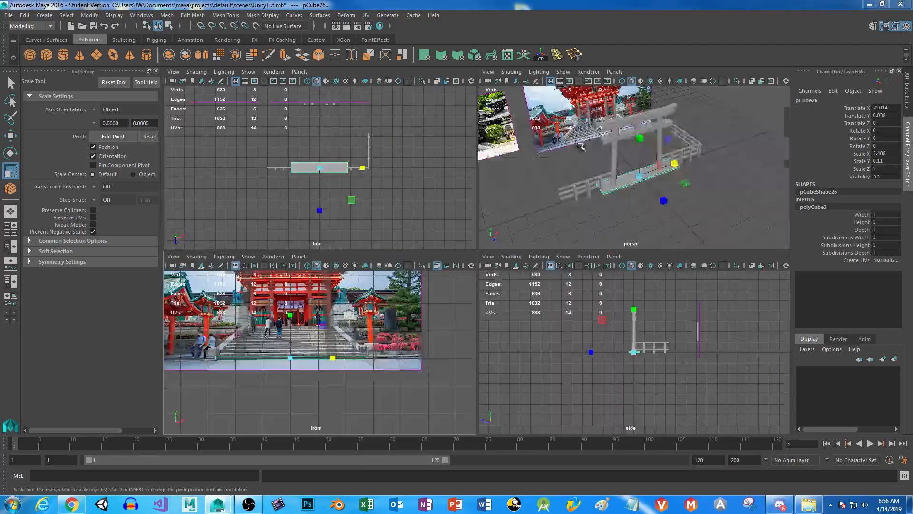
key("space")
key("w")
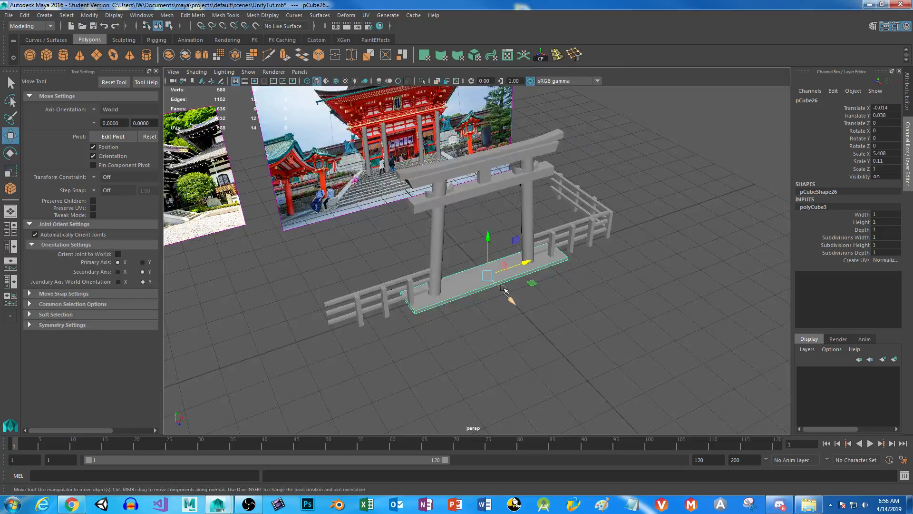
left_click_drag(512, 303, 456, 247)
key("r")
left_click_drag(364, 305, 481, 322, "alt")
Duplicate the step block and raise the copy to Translate Y 0.141 in the front view.
key("space")
key("space")
key("space")
key("space")
key("w")
left_click_drag(421, 229, 422, 221)
key("ctrl+z")
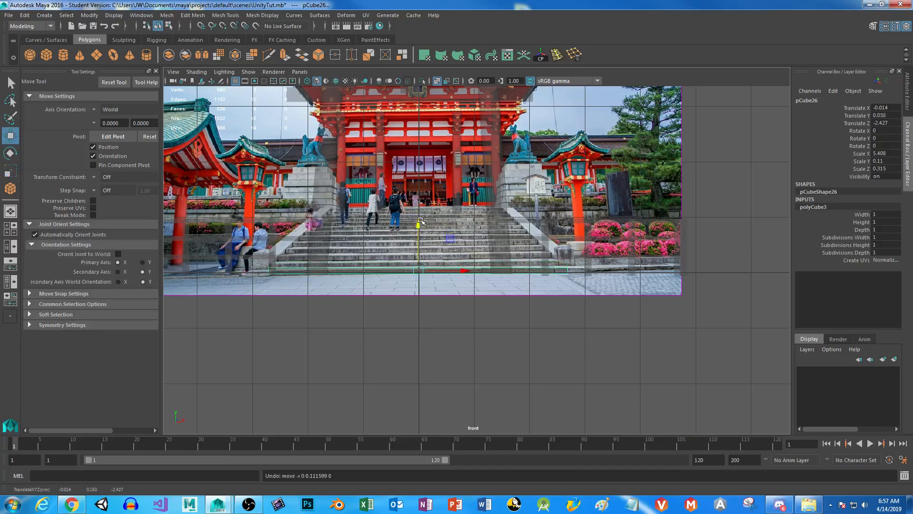
key("ctrl+d")
left_click_drag(421, 221, 421, 222)
Slide the duplicated step back to Translate Z -2.665 to form the second stair tread.
key("space")
key("space")
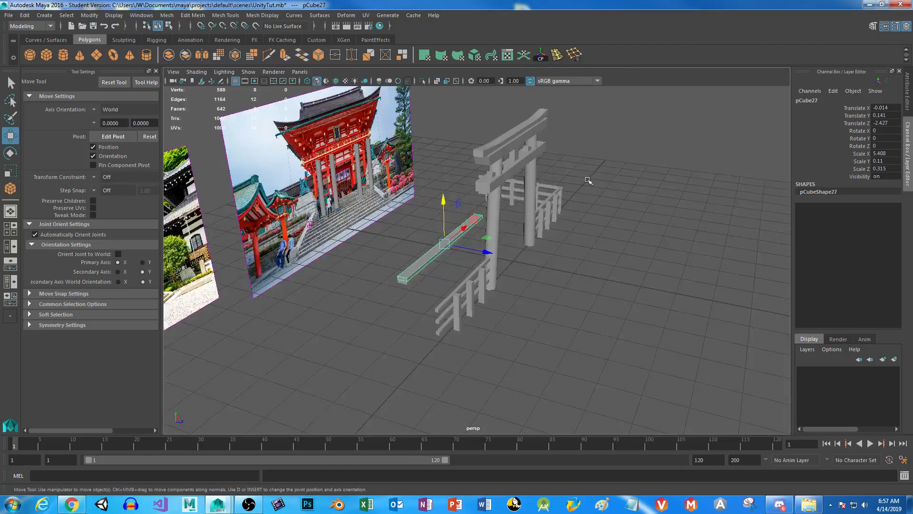
left_click_drag(485, 252, 481, 256)
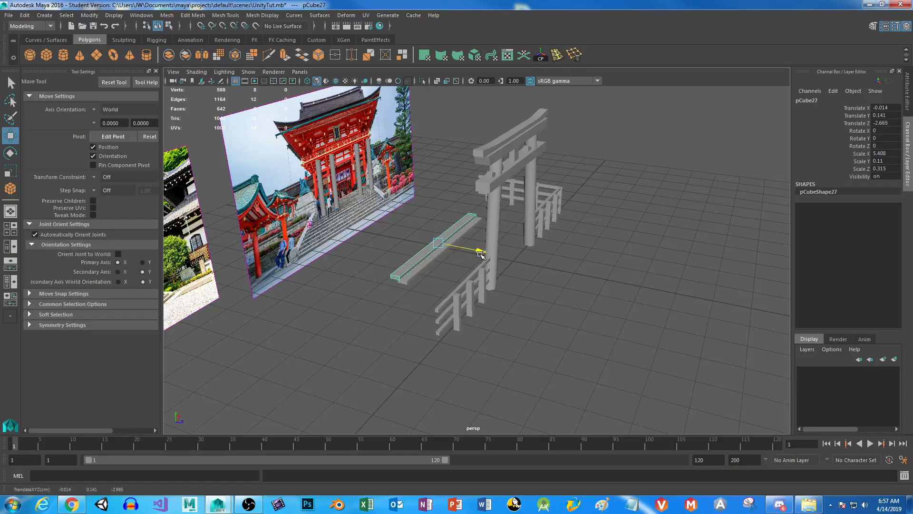
Duplicate both stair steps together and raise the copies so the lower one is at Translate Y 0.292.
key("space")
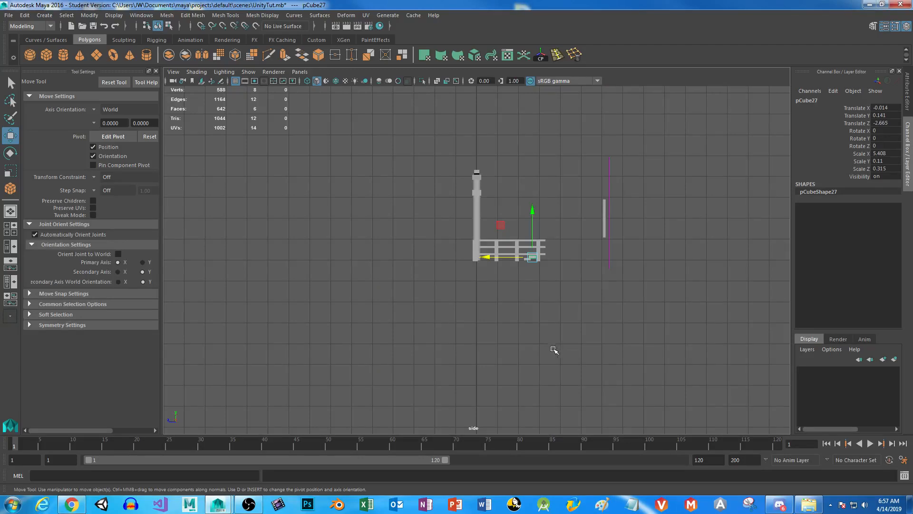
key("space")
scroll(478, 368, "up", 4)
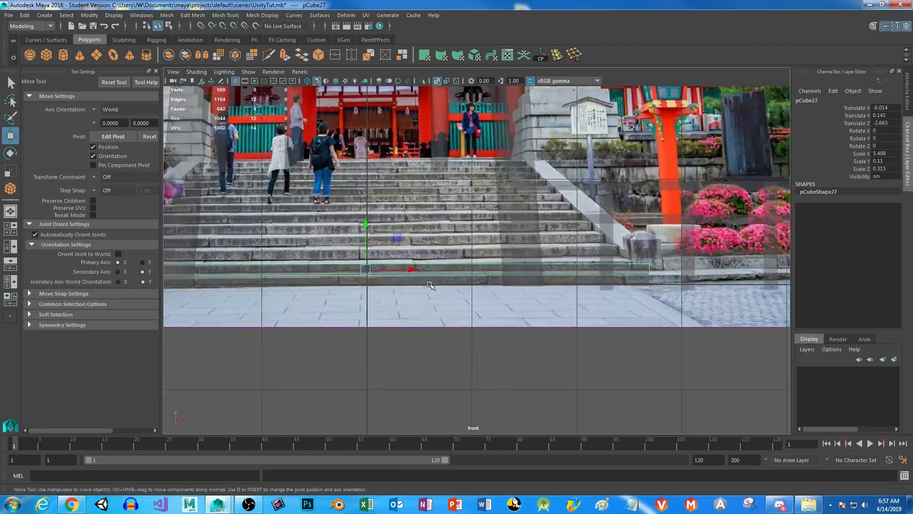
left_click(431, 281, "shift")
key("ctrl+d")
left_click_drag(371, 236, 371, 210)
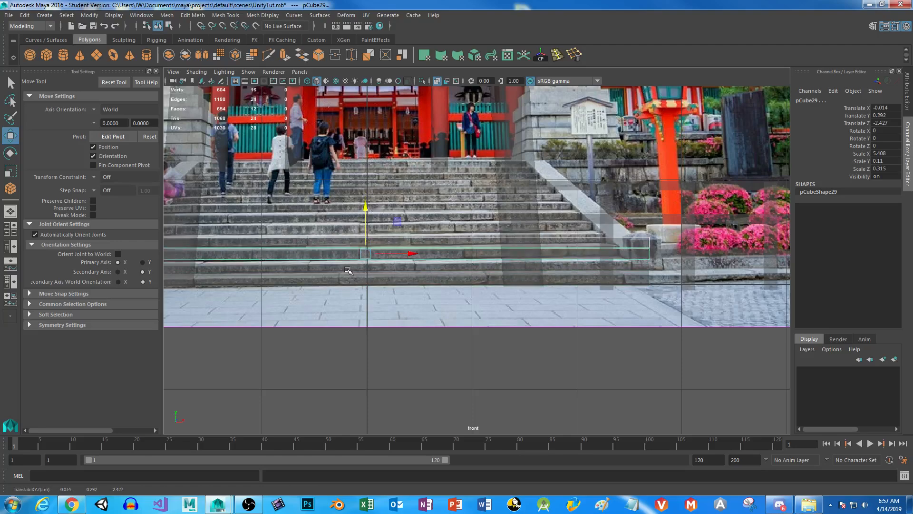
Slide the two duplicated steps back so the lower one sits at Translate Z -2.925.
key("space")
key("space")
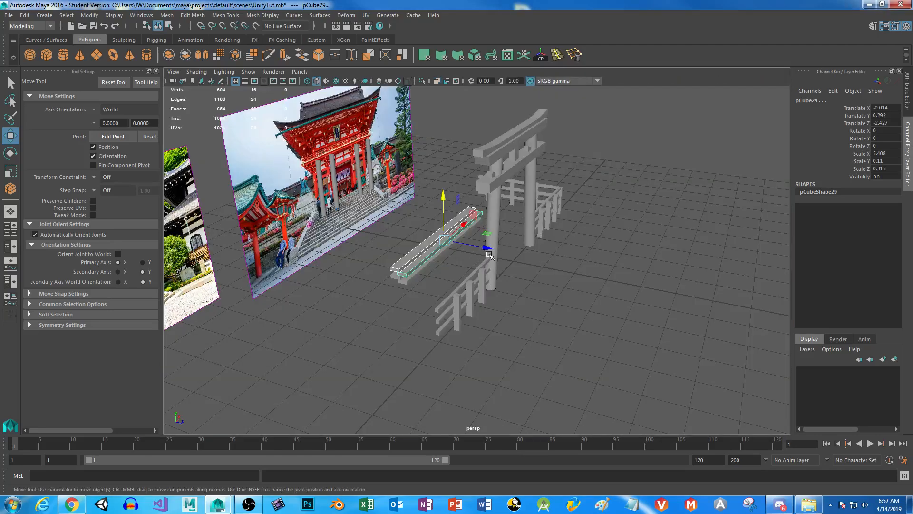
left_click_drag(488, 250, 470, 248)
Duplicate all four stair steps and raise the copies so the second lowest is at Translate Y 0.635.
left_click_drag(428, 281, 452, 264, "alt")
right_click_drag(443, 242, 470, 336, "alt")
middle_click_drag(406, 261, 464, 308, "alt")
mouse_move(464, 309)
left_mouse_down("alt")
mouse_move(457, 306)
mouse_move(462, 312)
left_mouse_up("alt")
left_click(410, 299)
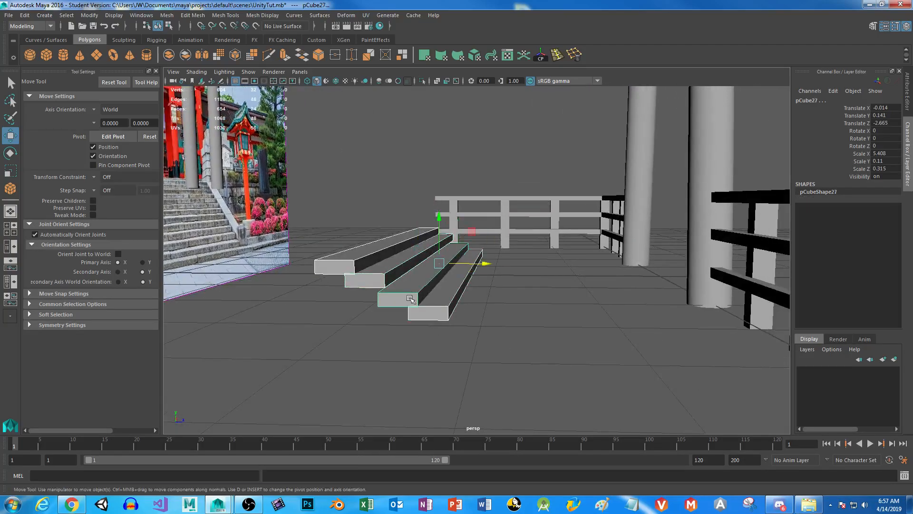
key("space")
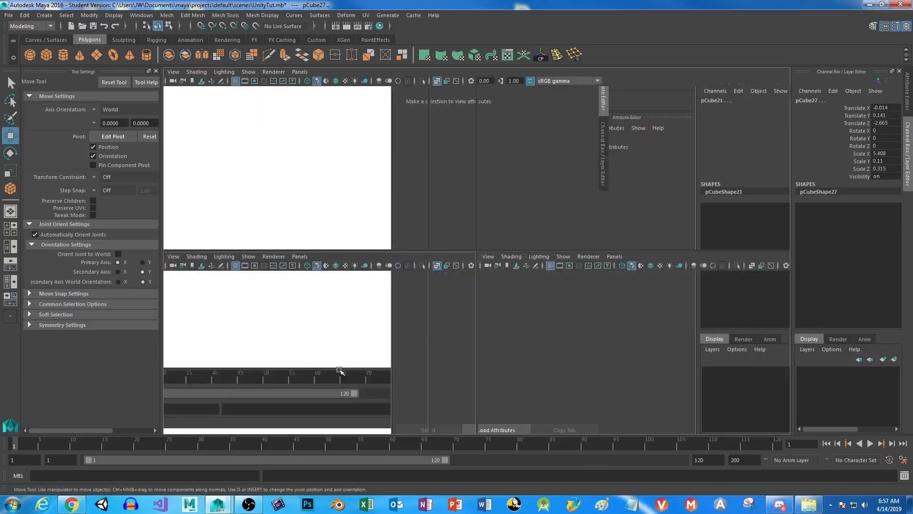
key("space")
key("ctrl+d")
left_click_drag(365, 224, 365, 173)
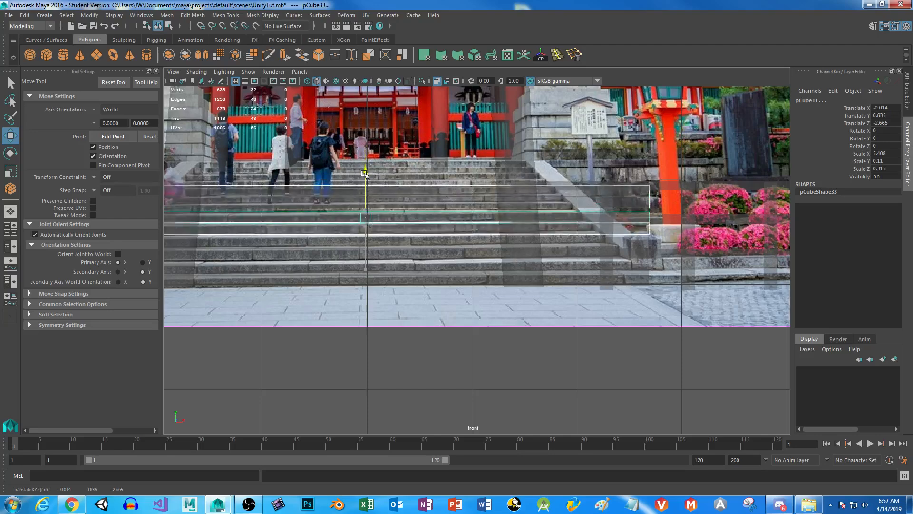
Adjust the height of the topmost duplicated step to Translate Y 0.87.
left_click(416, 205)
left_click_drag(366, 159, 370, 150)
left_click(419, 187)
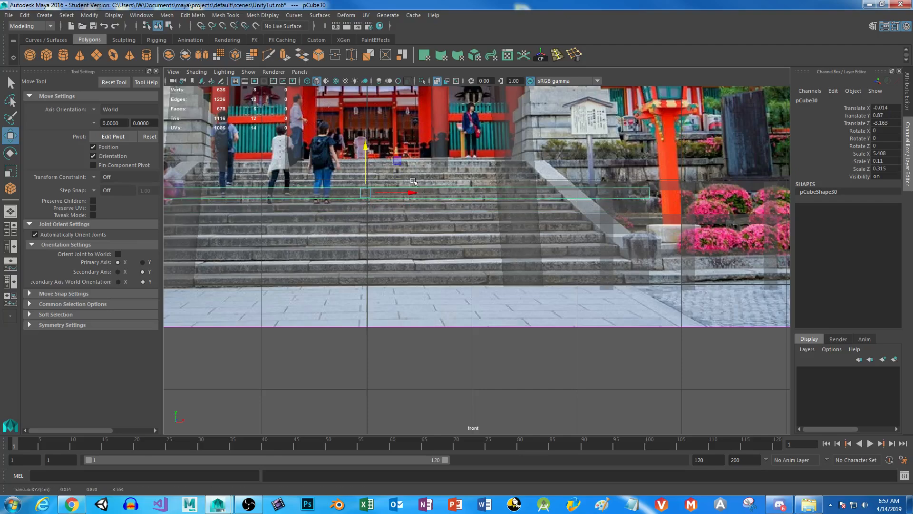
Select the four upper steps and slide them back behind the lower flight, with their lowest step at Translate Z -3.423.
key("space")
key("space")
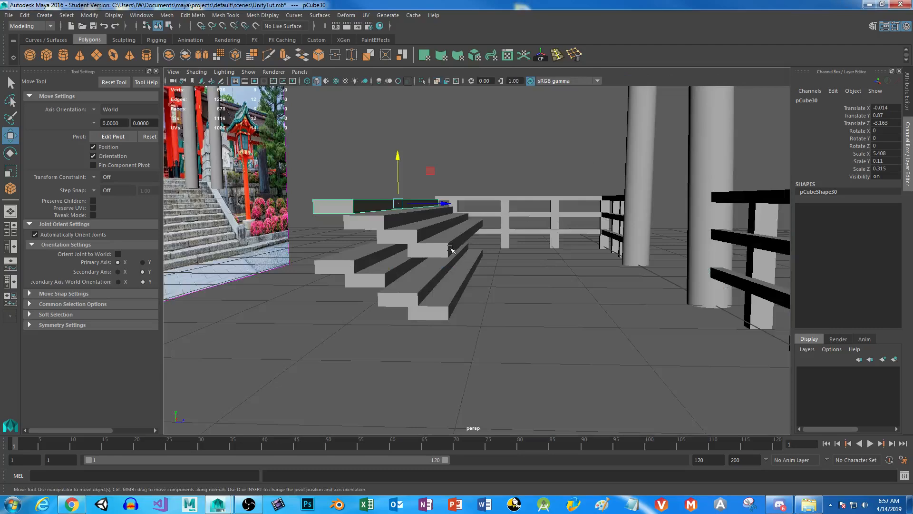
left_click(387, 232, "shift")
left_click(389, 237, "shift")
left_click(438, 252, "shift")
left_click_drag(508, 232, 418, 231)
left_click_drag(409, 266, 360, 305, "alt")
scroll(379, 304, "up", 3)
scroll(374, 306, "up", 3)
Duplicate the four upper steps and raise the copies so the lowest one is at Translate Y 0.971.
key("ctrl+d")
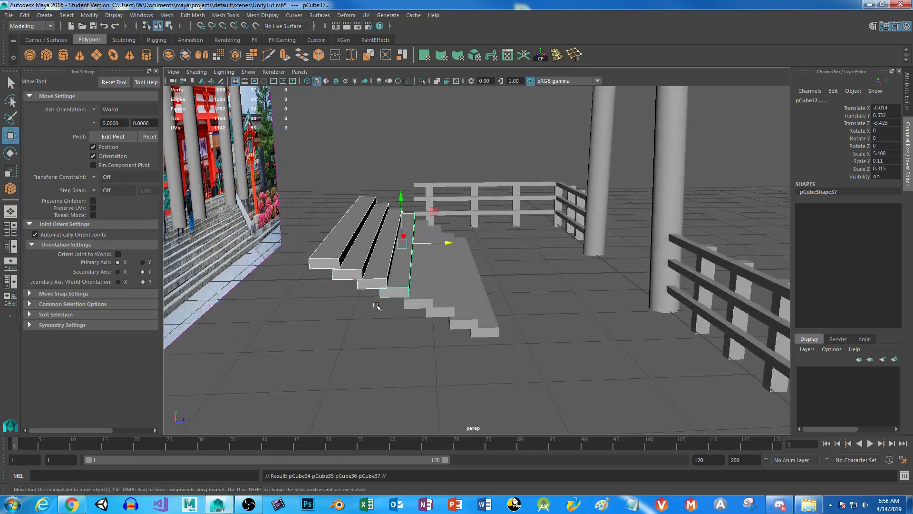
key("space")
key("space")
Slide the newest four steps back so they continue the staircase toward the shrine image.
key("space")
key("space")
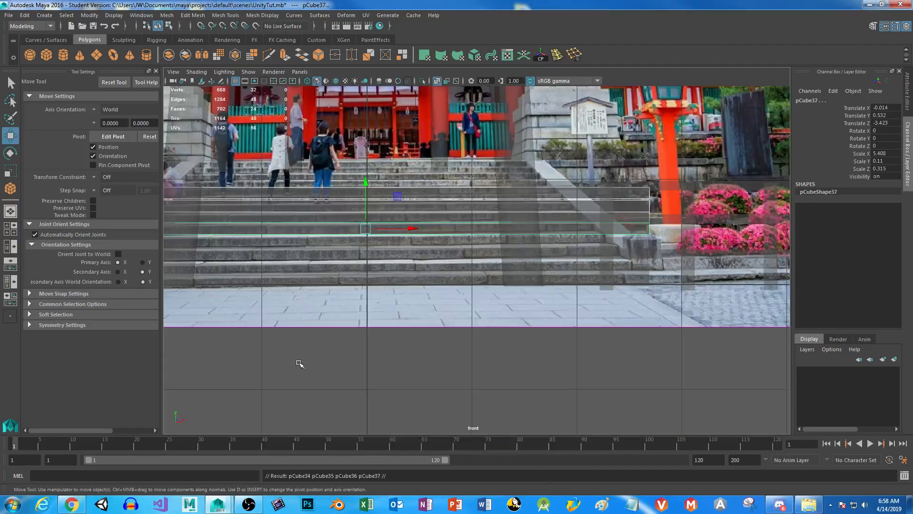
left_click_drag(372, 205, 369, 135)
key("space")
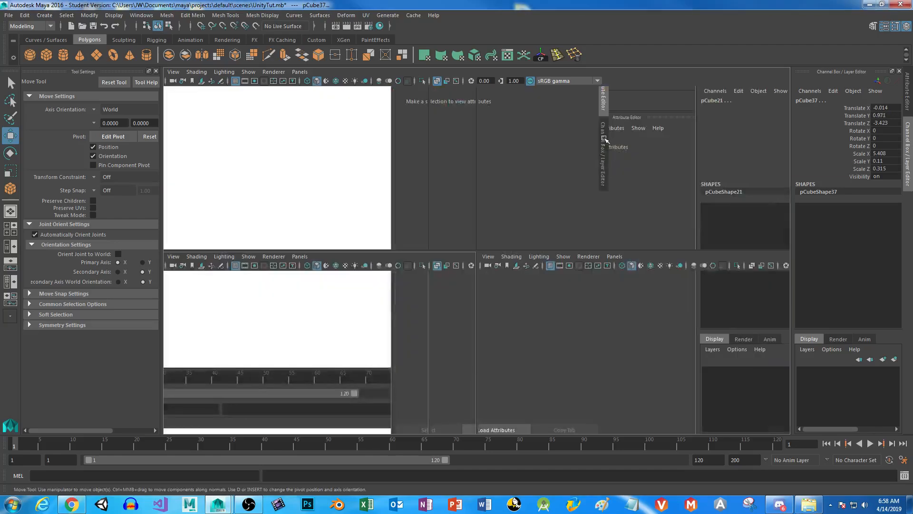
key("space")
left_click_drag(438, 216, 377, 214)
left_click_drag(397, 314, 400, 310, "alt")
left_click_drag(333, 227, 347, 234, "alt")
Lower the topmost steps slightly, adding the next ones to the selection, to close the vertical gaps between them.
left_click(267, 136)
left_click_drag(296, 142, 297, 143)
left_click(308, 162, "shift")
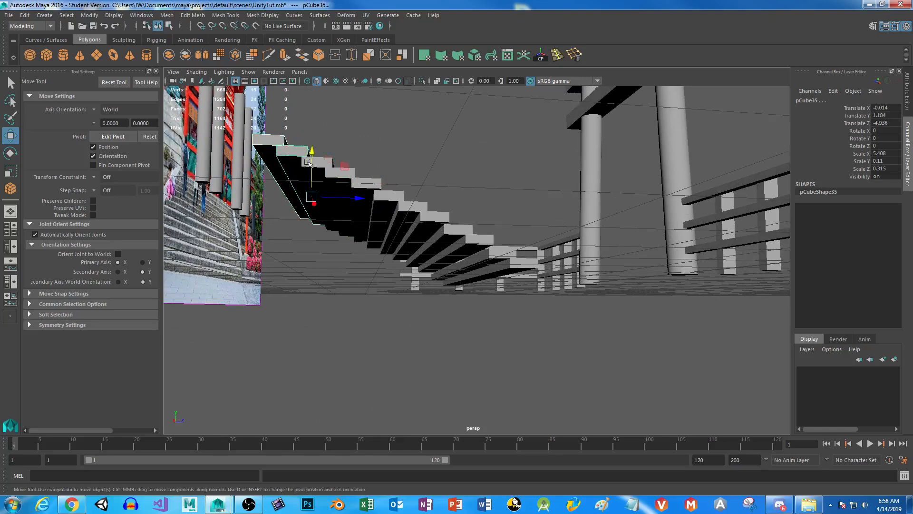
left_click(333, 173, "shift")
left_click(327, 174, "shift")
right_click_drag(336, 170, 357, 206, "alt")
middle_click_drag(356, 206, 356, 249, "alt")
Add the next lower steps to the selection in stages, lowering them each time, ending with the last added step at Translate Y 0.246.
middle_click_drag(203, 186, 290, 202, "alt")
left_click(327, 205, "shift")
left_click_drag(320, 203, 319, 209)
left_click(328, 230, "shift")
left_click(419, 249, "shift")
left_click(456, 273, "shift")
left_click_drag(406, 246, 406, 249)
middle_click_drag(537, 350, 464, 332, "alt")
left_click(395, 258, "shift")
left_click(438, 292, "shift")
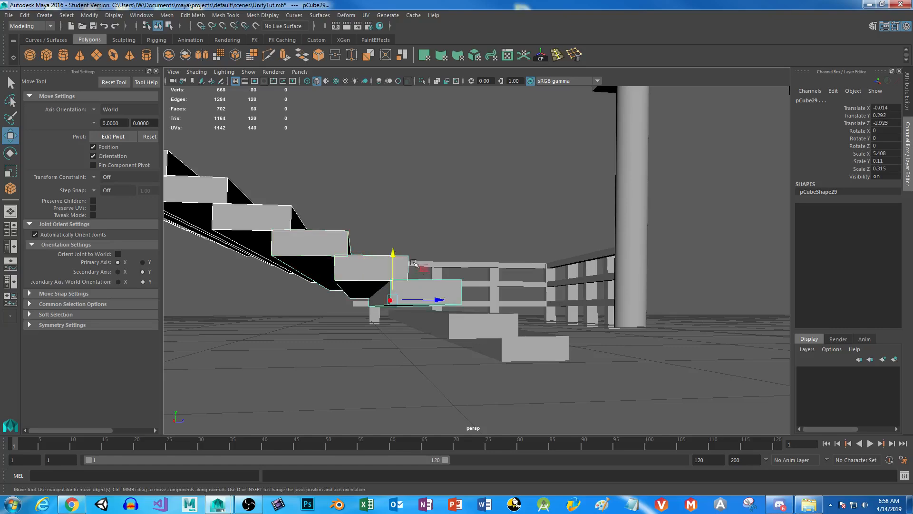
left_click_drag(393, 254, 394, 259)
Examine the whole staircase in the perspective and orthographic views, checking its gaps and alignment with the shrine image.
left_click_drag(451, 333, 309, 345, "alt")
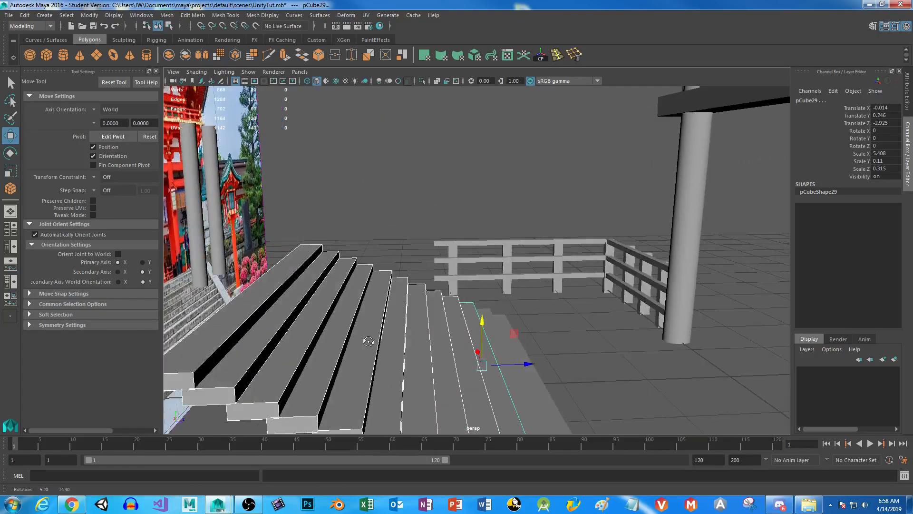
key("space")
key("space")
right_click_drag(486, 233, 678, 413, "alt")
middle_click_drag(580, 306, 290, 352, "alt")
right_click_drag(309, 355, 690, 397, "alt")
middle_click_drag(314, 369, 669, 253, "alt")
middle_click_drag(334, 354, 543, 251, "alt")
key("space")
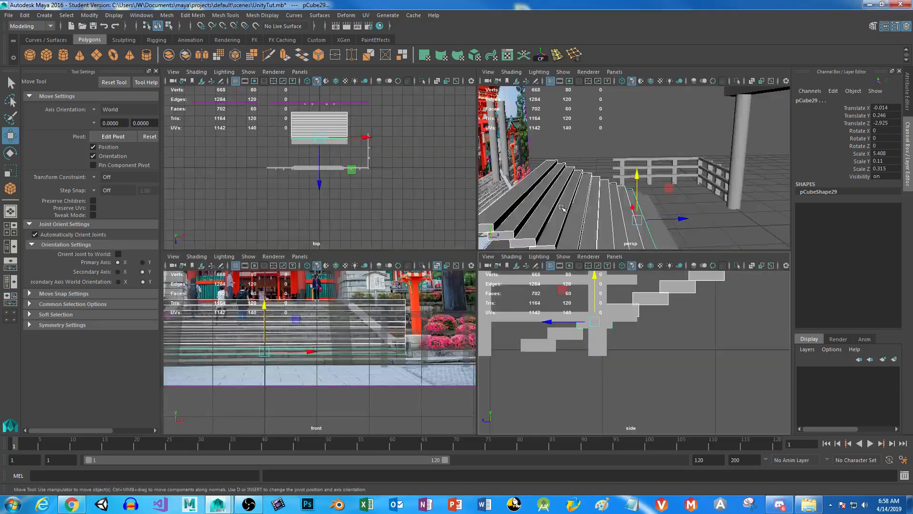
key("space")
left_click_drag(562, 198, 344, 341, "alt")
left_click_drag(360, 349, 362, 363, "alt")
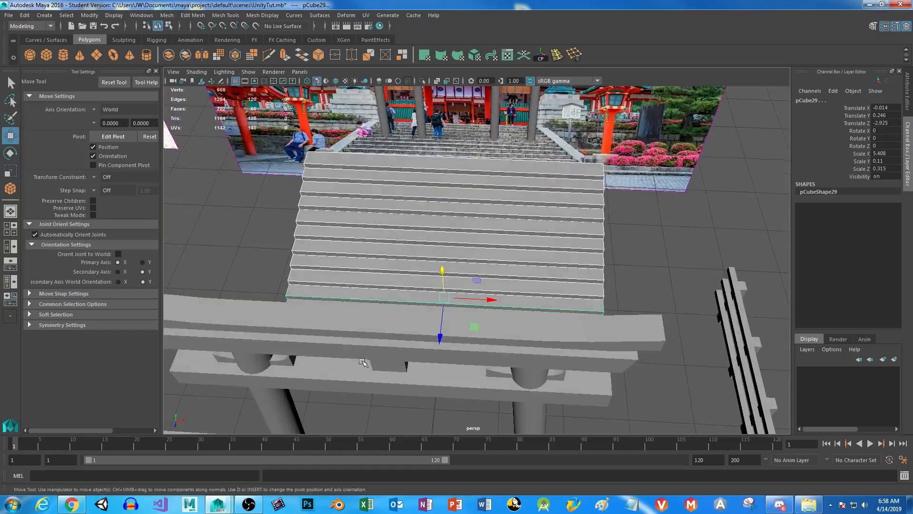
Create a polygon cube beside the stairs' lower end in the front view and scale it uniformly to 0.33.
key("space")
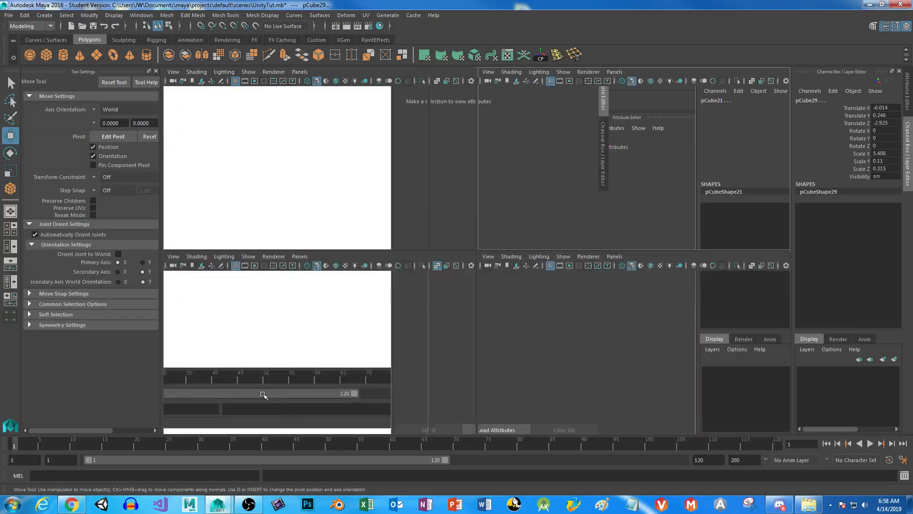
key("space")
middle_click_drag(182, 192, 291, 186, "alt")
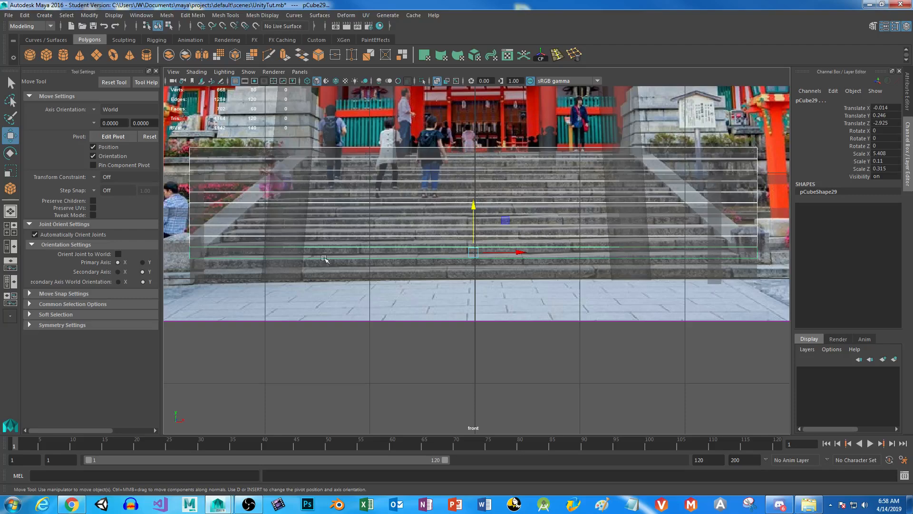
left_click(46, 55)
middle_click_drag(387, 285, 554, 264, "alt")
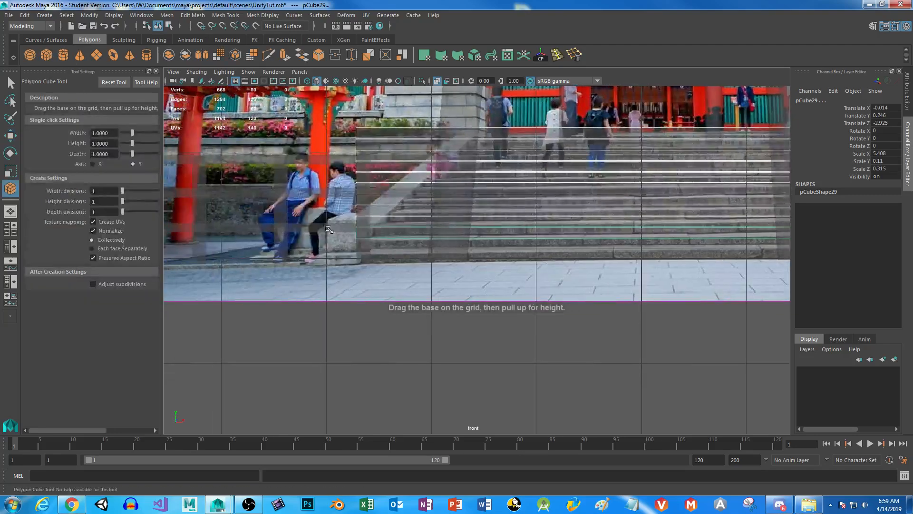
left_click(347, 248)
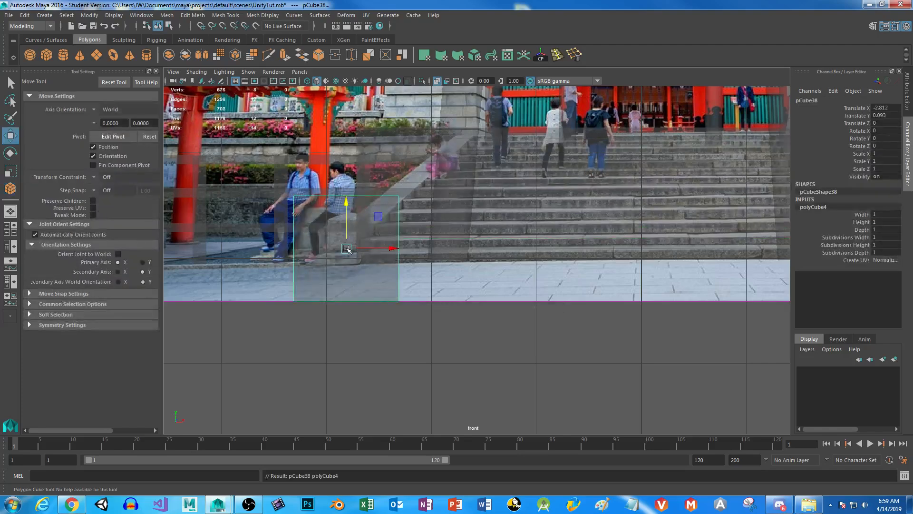
key("r")
left_click_drag(348, 247, 291, 265)
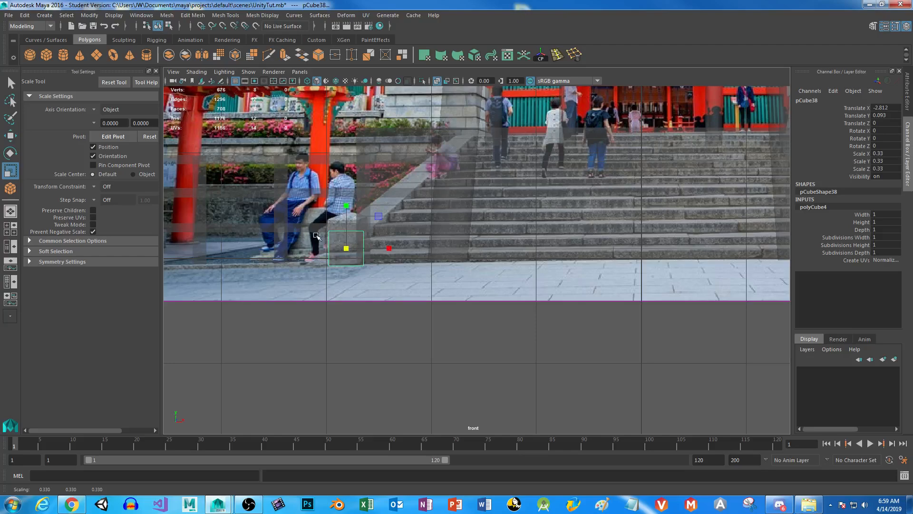
right_click_drag(335, 236, 335, 249)
Slide the small cube back to Translate Z -2.395 so it sits beside the staircase's lowest steps.
key("space")
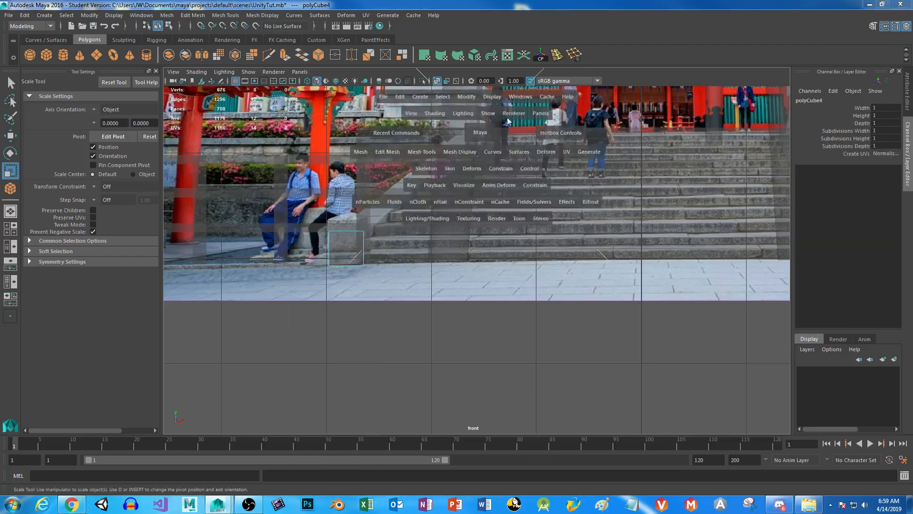
key("space")
middle_click_drag(378, 229, 573, 145, "alt")
left_click_drag(418, 289, 561, 273, "alt")
right_click_drag(574, 284, 618, 217)
left_click(577, 287)
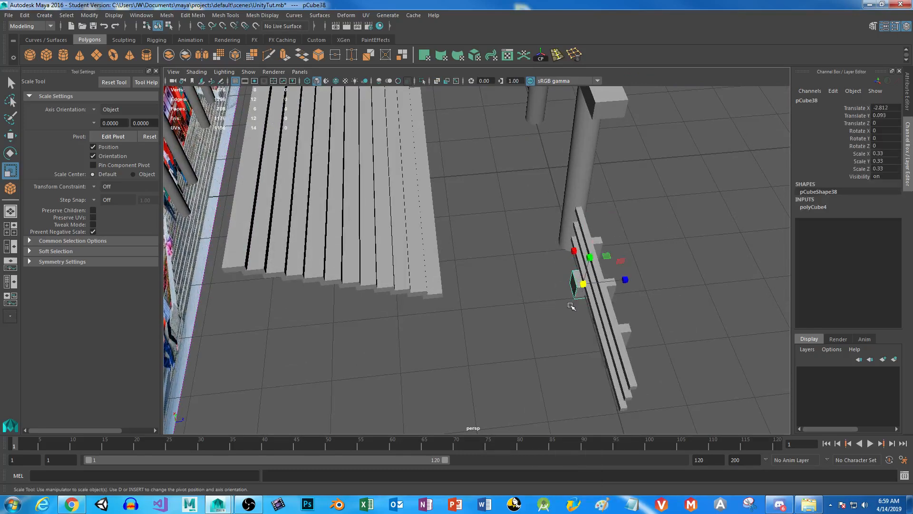
key("w")
left_click_drag(630, 280, 487, 306)
left_click_drag(505, 347, 332, 333, "alt")
left_click_drag(429, 266, 400, 363, "alt")
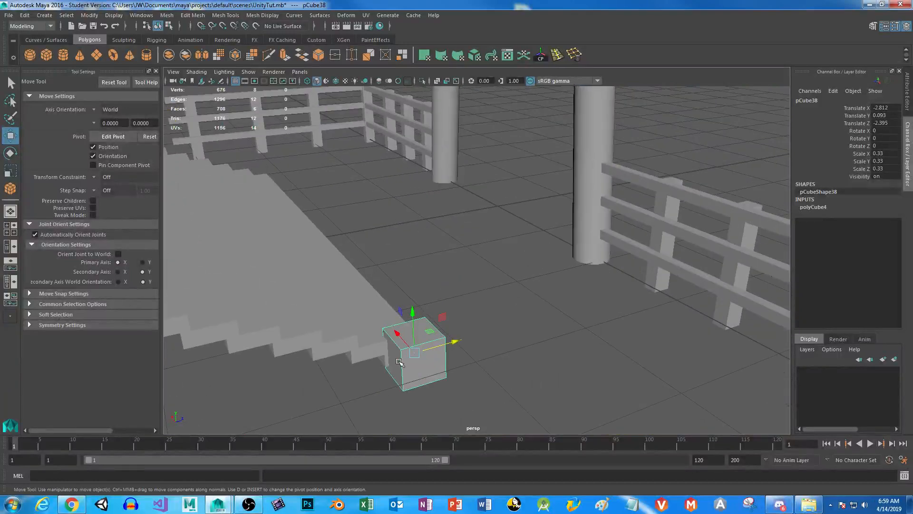
Select the back face of the small cube beside the stairs.
middle_click_drag(399, 363, 480, 300, "alt")
right_click_drag(481, 300, 479, 257)
left_click(479, 310)
left_click_drag(484, 333, 434, 320, "alt")
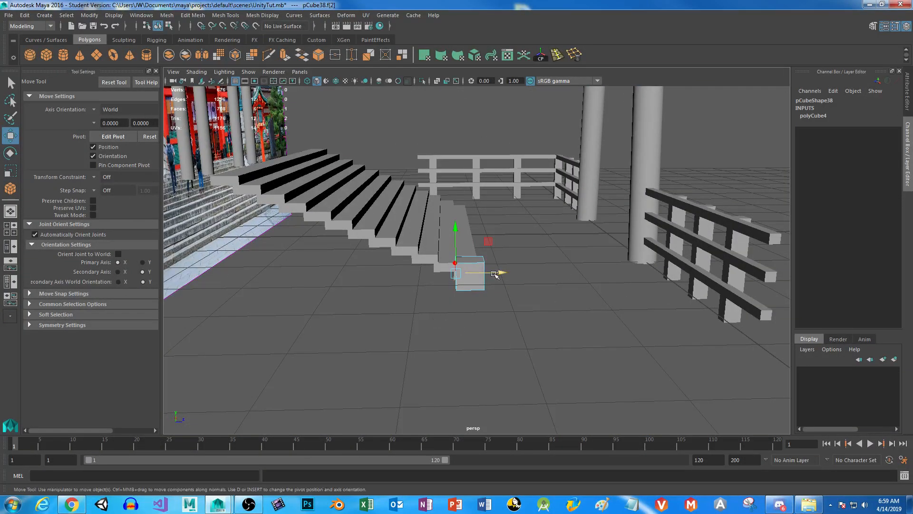
Try stretching the cube's back face backward and up along the stairs, and undo the moves.
left_click_drag(487, 241, 244, 140)
left_click_drag(382, 220, 401, 253, "alt")
key("ctrl+z")
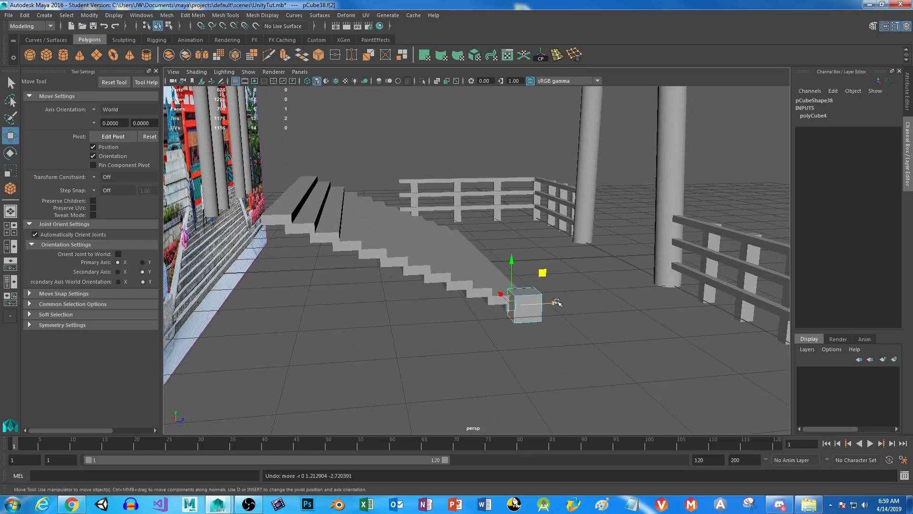
left_click_drag(556, 303, 469, 304)
left_click_drag(423, 268, 423, 222)
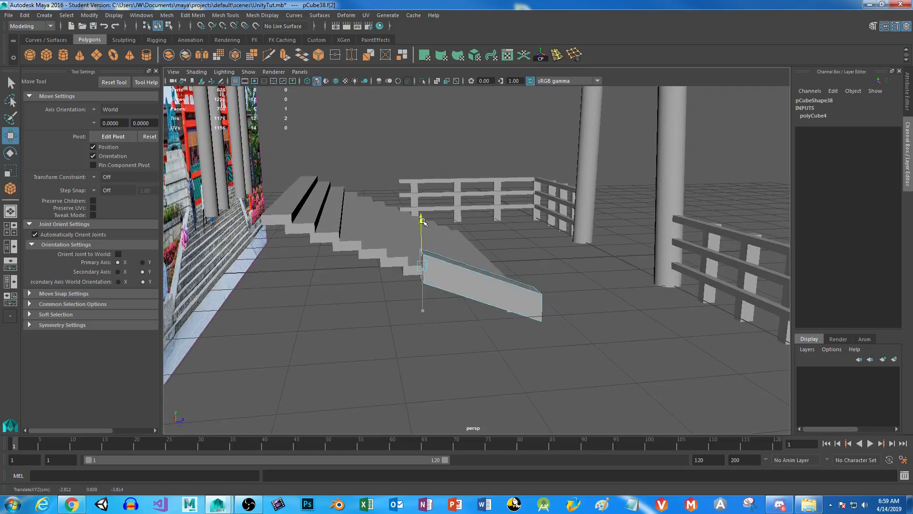
key("ctrl+z")
key("ctrl+z")
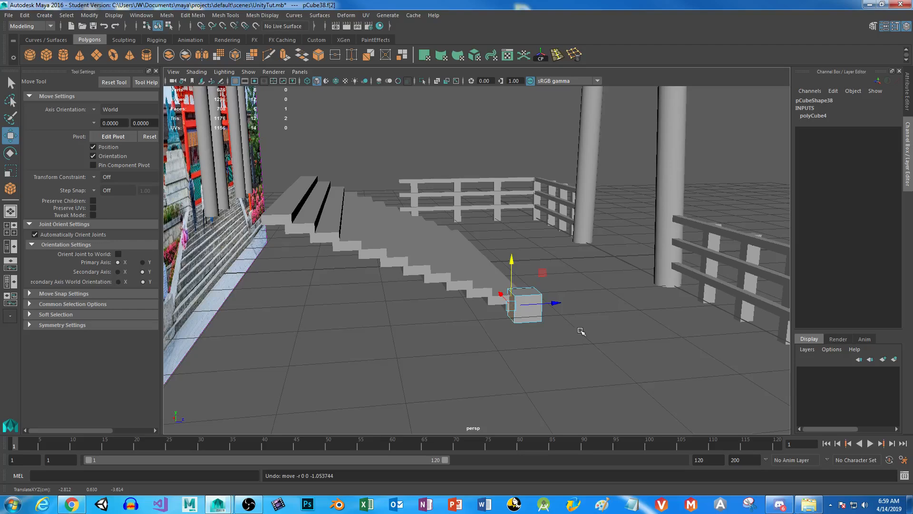
Stretch the cube's back face backward and up to the top step, forming a sloped side wall ending at about Y 1.208, Z -5.340.
left_click_drag(591, 353, 560, 363, "alt")
key("space")
key("space")
left_click_drag(317, 233, 712, 105)
middle_click_drag(637, 259, 412, 404, "alt")
left_click_drag(484, 250, 720, 116)
middle_click_drag(318, 343, 528, 299, "alt")
key("space")
key("space")
left_click_drag(535, 327, 410, 364, "alt")
left_click_drag(498, 263, 324, 298, "alt")
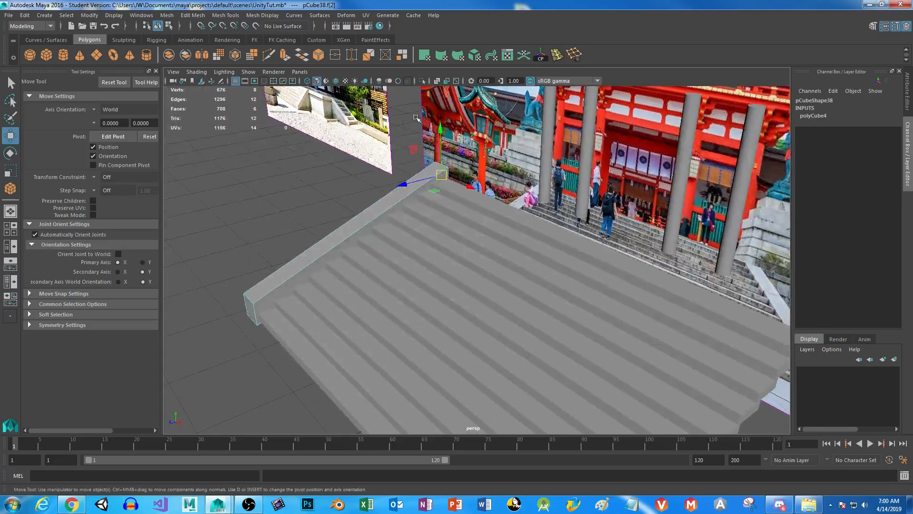
left_click_drag(441, 131, 443, 133)
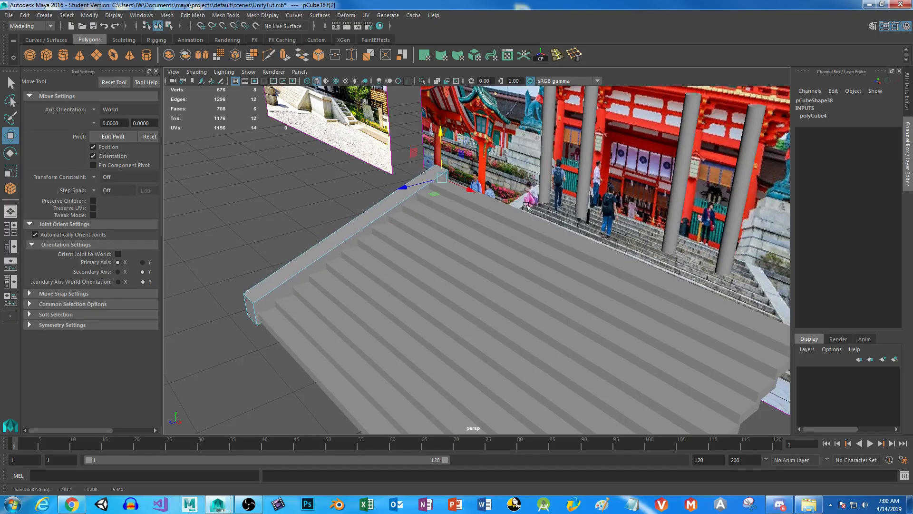
Lower the side wall's front face to about Y -0.046 and adjust its back face to about Y 1.218 to follow the stairs.
left_click(246, 310)
left_click_drag(243, 273, 243, 287)
left_click_drag(431, 293, 416, 307, "alt")
left_click_drag(254, 263, 254, 261)
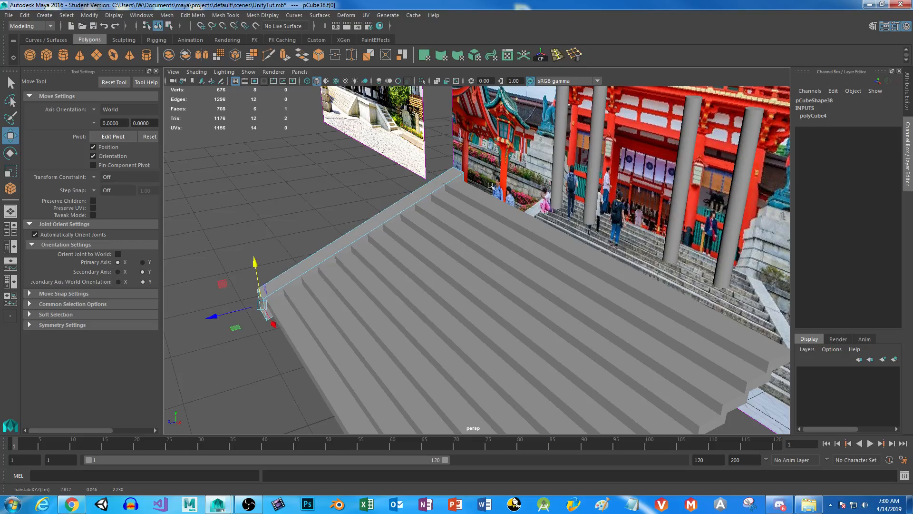
left_click(455, 179)
left_click_drag(406, 171, 509, 209)
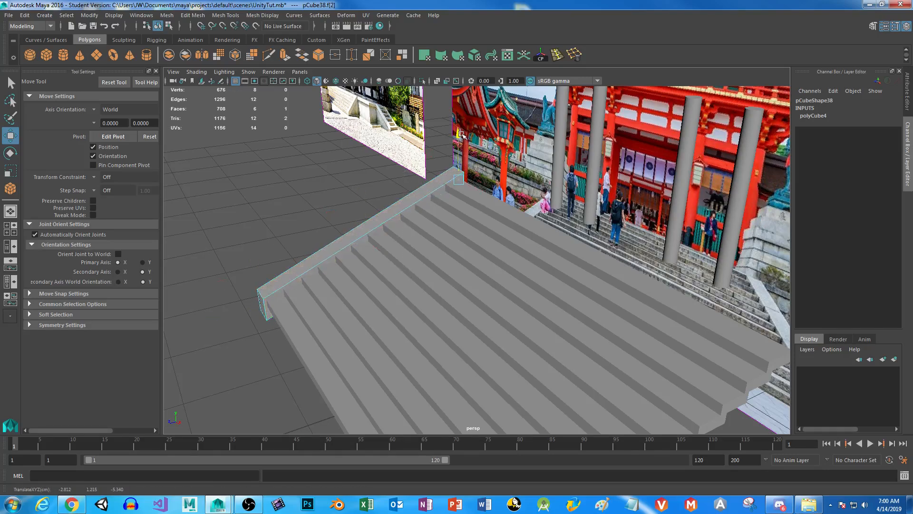
Shift the side wall's back face inward along X so the wall slants toward the stair centre like the reference.
left_click_drag(295, 303, 459, 298, "alt")
right_click_drag(456, 298, 488, 210)
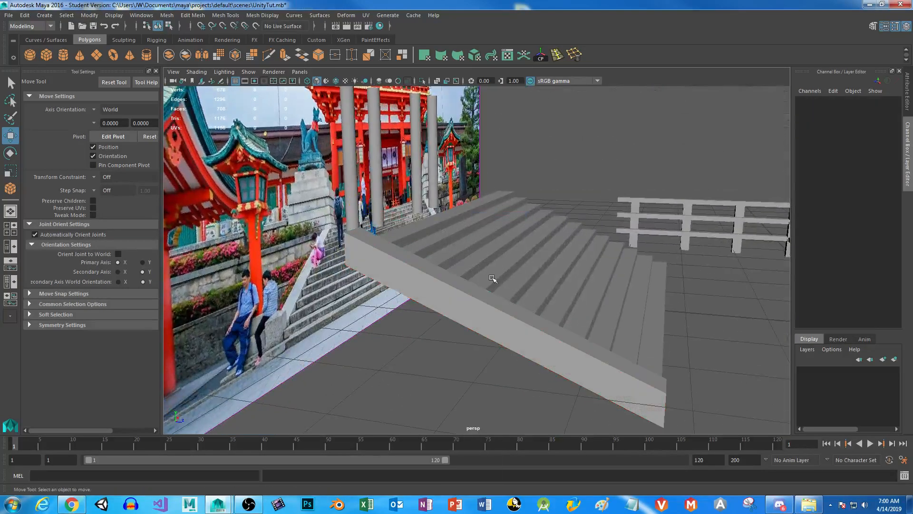
left_click(461, 304)
left_click_drag(656, 340, 562, 343, "alt")
middle_click_drag(563, 344, 570, 290, "alt")
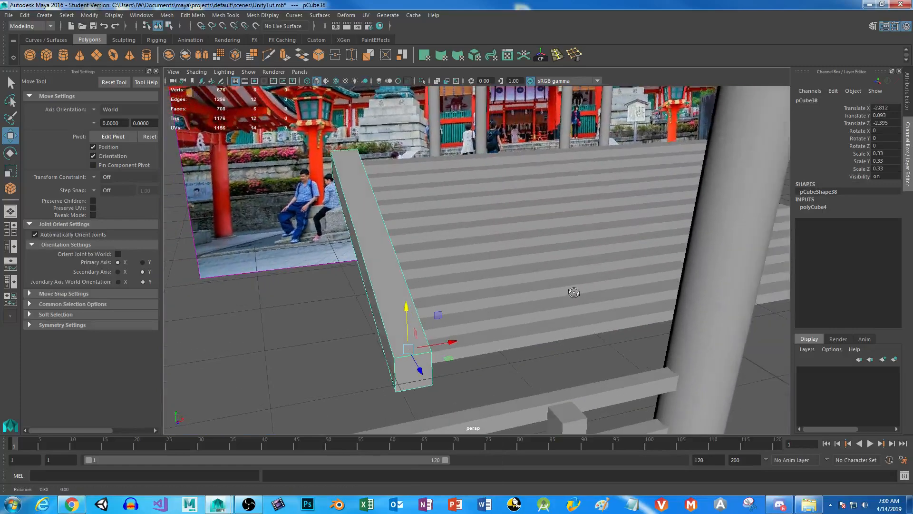
left_click_drag(571, 290, 450, 346, "alt")
left_click_drag(340, 191, 447, 213, "alt")
right_click_drag(431, 218, 431, 246)
left_click(412, 279)
left_click(431, 245)
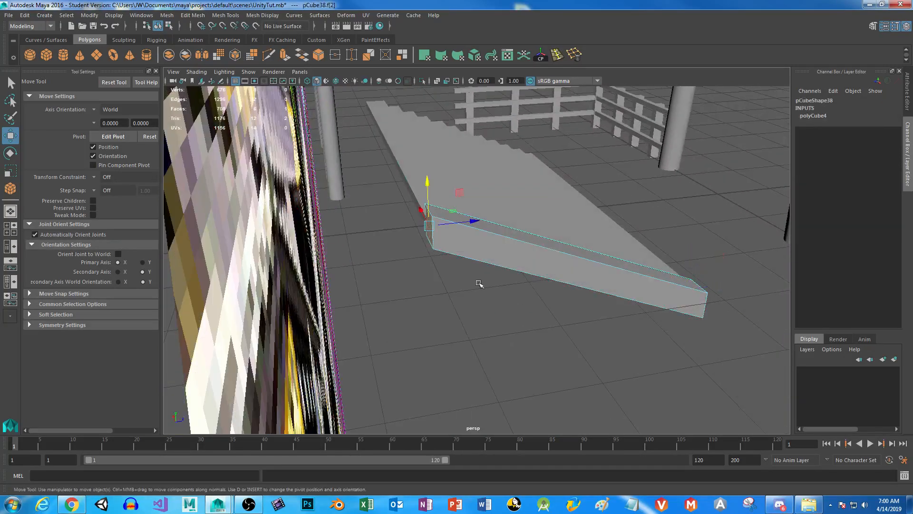
key("f")
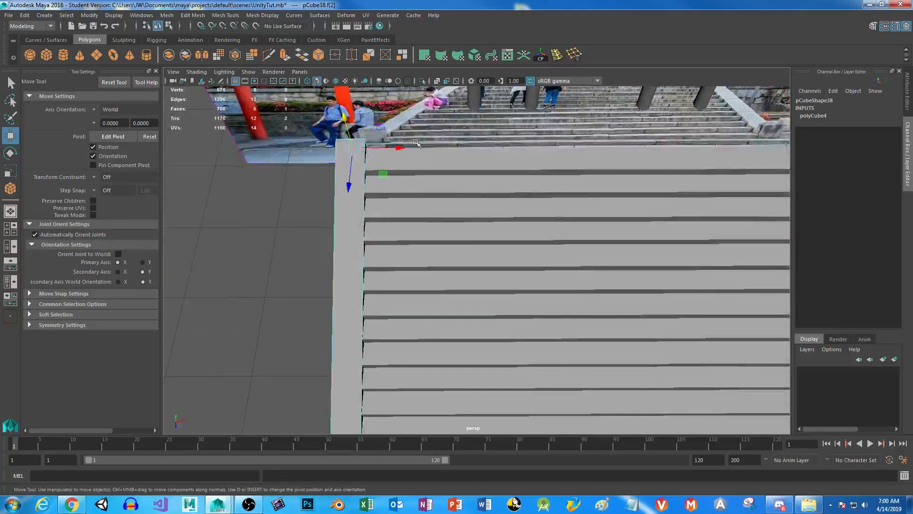
left_click_drag(396, 148, 459, 153)
scroll(514, 280, "down", 3)
middle_click_drag(529, 304, 513, 287, "alt")
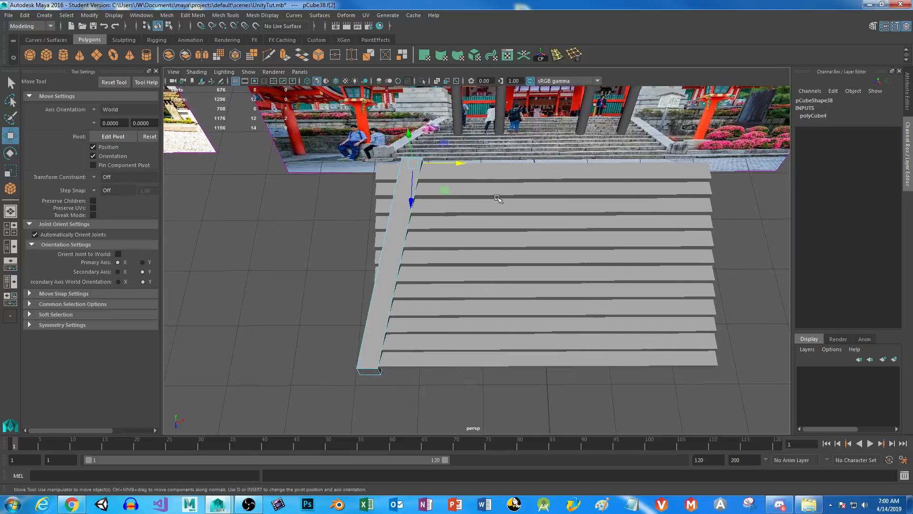
Move the wall-side end vertices of the top three steps inward so each step ends at the slanted side wall.
right_click(495, 183)
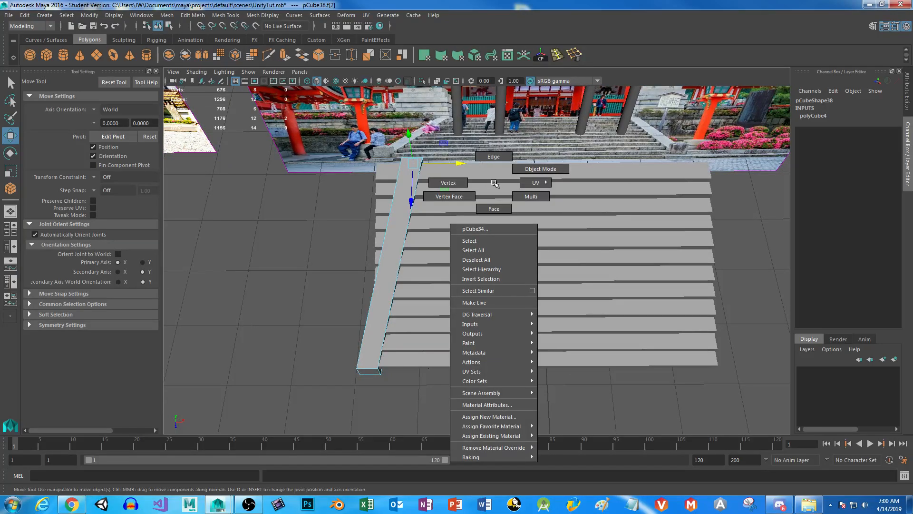
left_click(448, 182)
left_click_drag(336, 138, 458, 173)
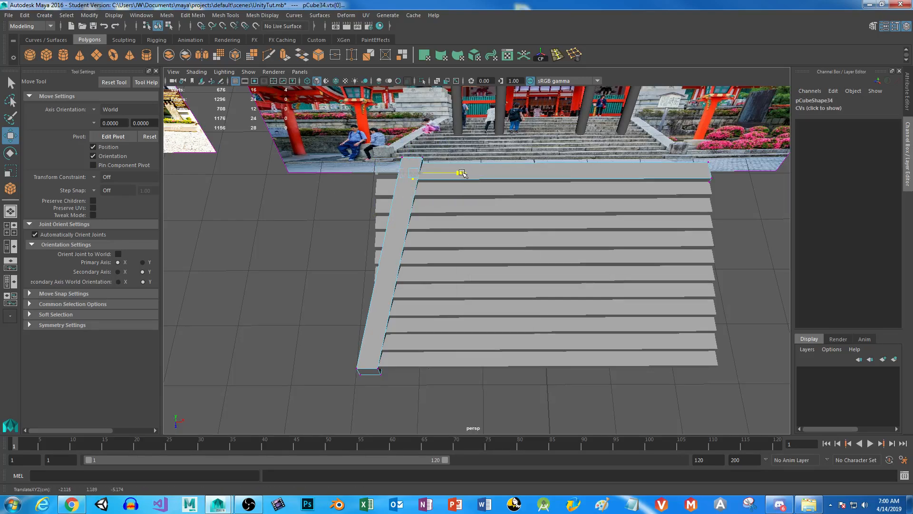
left_click(495, 190)
right_click_drag(495, 190, 448, 189)
left_click_drag(359, 170, 456, 189)
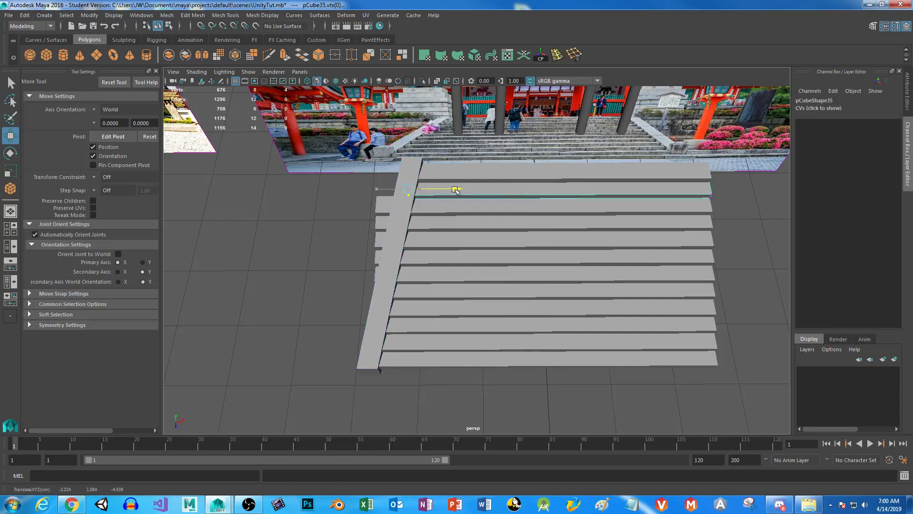
left_click(454, 213)
right_click_drag(474, 207, 419, 206)
left_click_drag(351, 189, 439, 206)
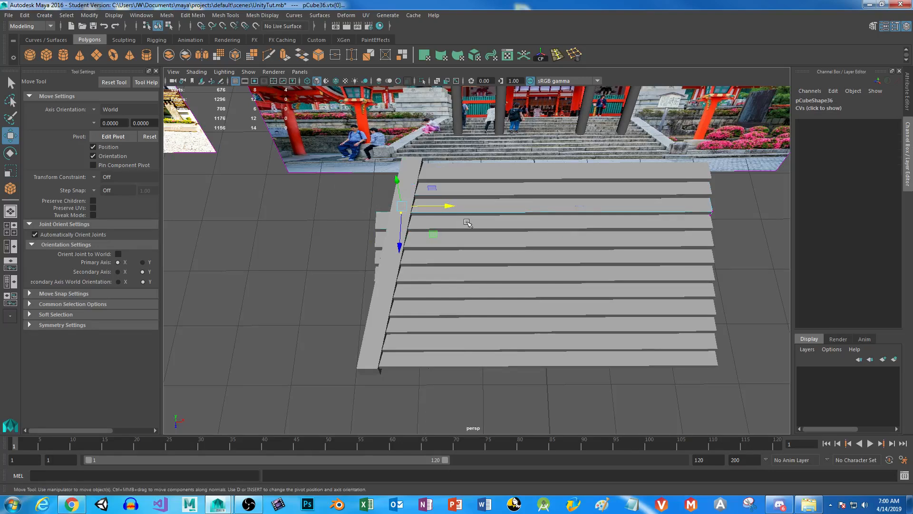
Combine the next six steps below the top three into a single mesh.
left_click(471, 227)
right_click_drag(460, 224, 459, 224)
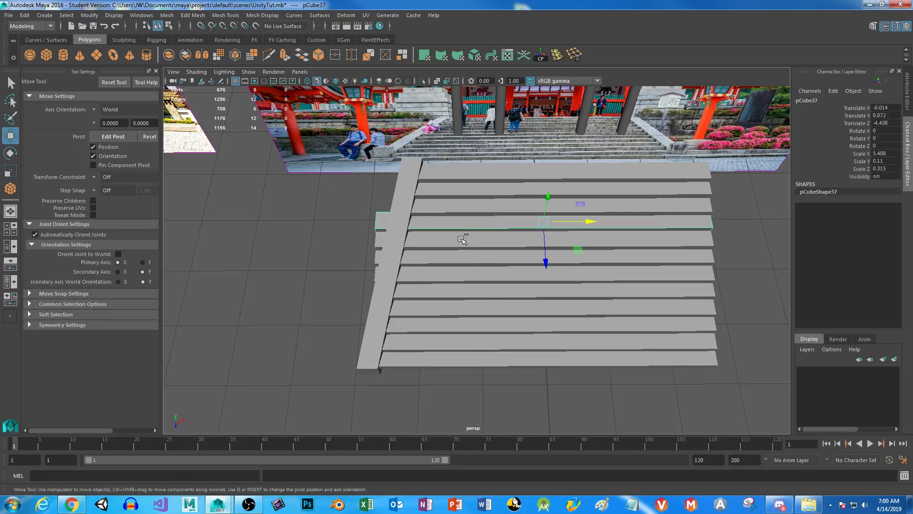
left_click(465, 242, "shift")
left_click(460, 259, "shift")
left_click(458, 277, "shift")
left_click(457, 294, "shift")
left_click(458, 307, "shift")
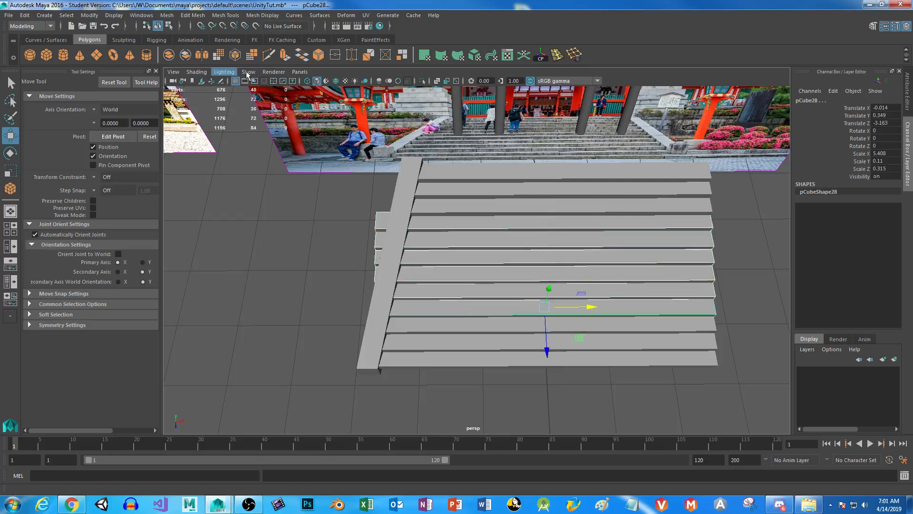
left_click(169, 56)
Select the combined mesh's wall-side end vertices and move them slightly inward along X.
right_click_drag(464, 238, 465, 238)
left_click_drag(326, 184, 396, 316)
left_click_drag(431, 263, 429, 265)
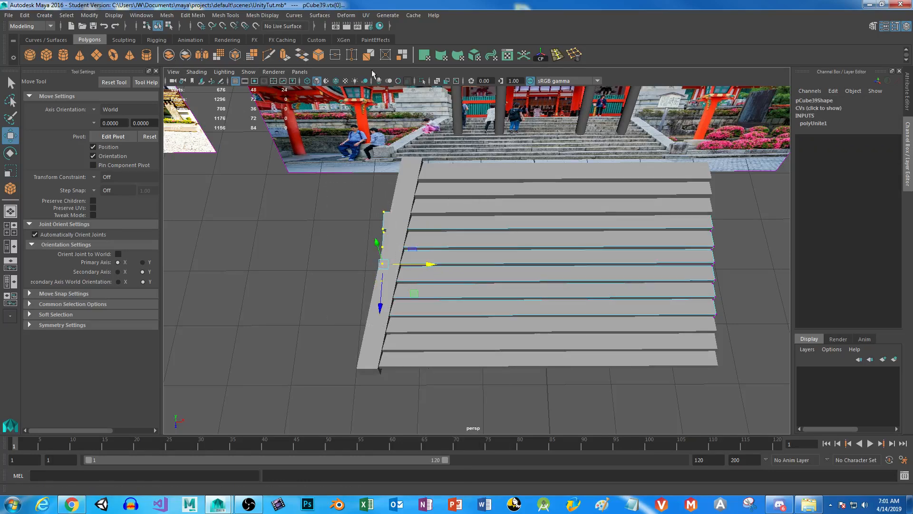
Turn on X-ray shading and stagger the combined steps' end vertices inward, moving each higher step further to follow the slanted wall.
left_click(437, 80)
left_click_drag(360, 291, 388, 319, "ctrl")
left_click_drag(430, 249, 434, 250)
left_click_drag(363, 273, 405, 288, "ctrl")
left_click_drag(434, 241, 438, 241)
left_click_drag(348, 259, 412, 279, "ctrl")
left_click_drag(435, 233, 438, 232)
left_click_drag(360, 242, 409, 260, "ctrl")
left_click_drag(437, 222, 440, 222)
left_click_drag(371, 203, 449, 215)
right_click_drag(485, 231, 535, 206)
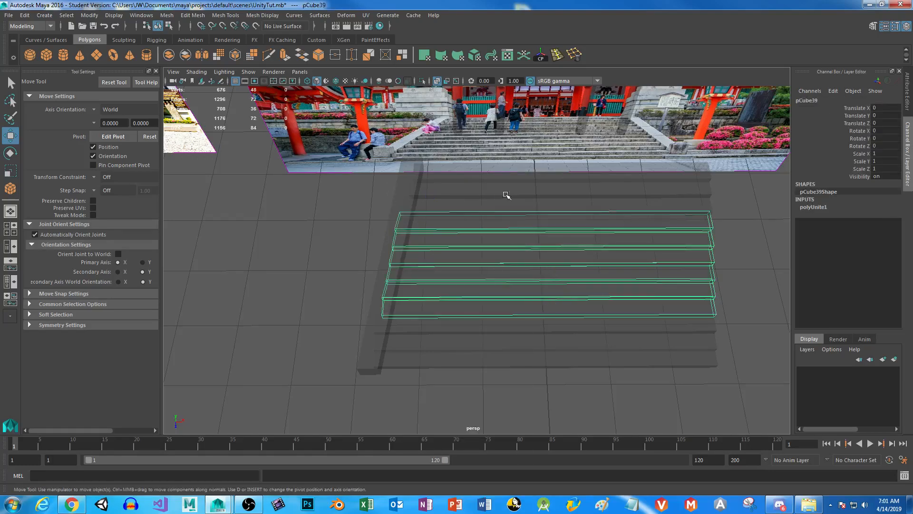
Turn off X-ray shading and select the slanted side wall.
middle_click_drag(622, 268, 533, 254, "alt")
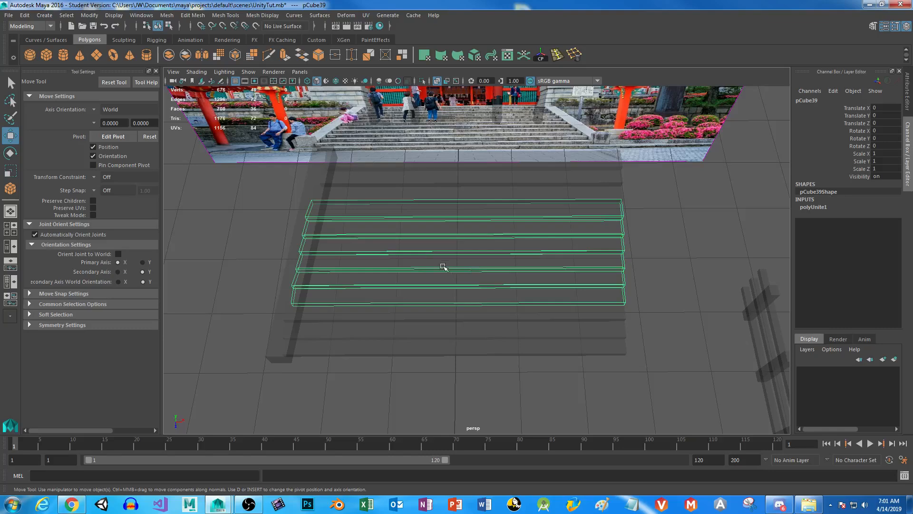
right_click_drag(457, 186, 457, 184)
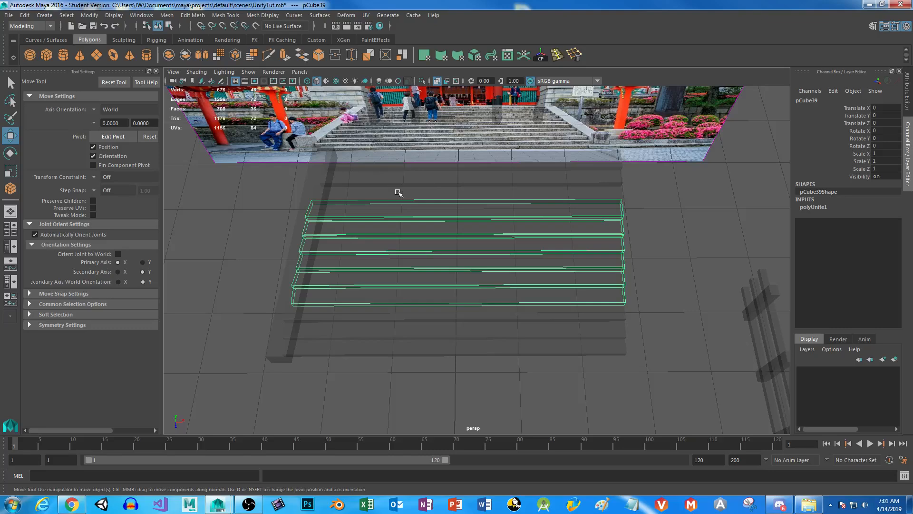
left_click(438, 80)
left_click(373, 197)
left_click(307, 202)
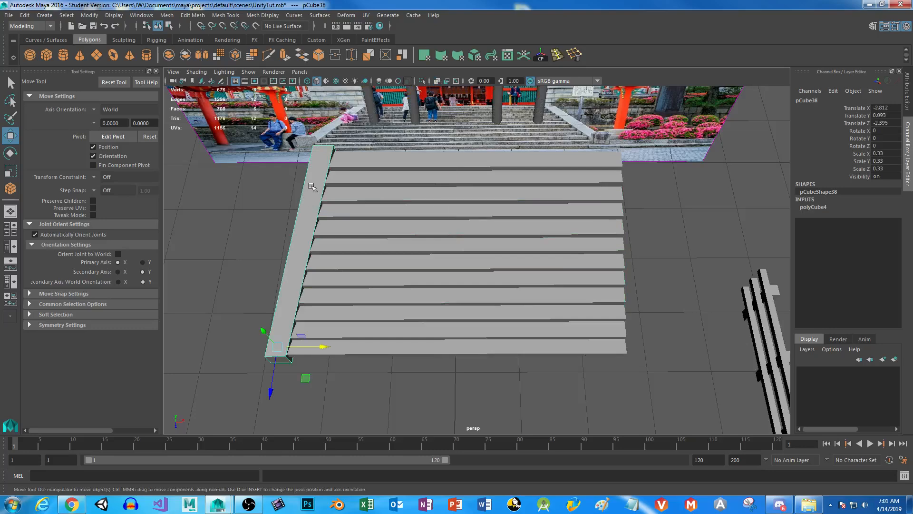
Duplicate the slanted side wall and move the copy along X to the opposite ends of the steps.
key("ctrl+d")
left_click_drag(324, 346, 654, 345)
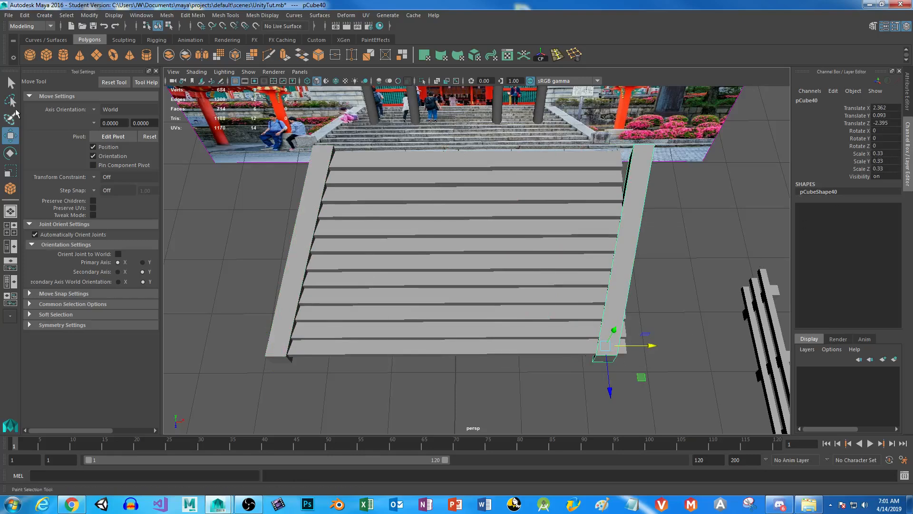
key("r")
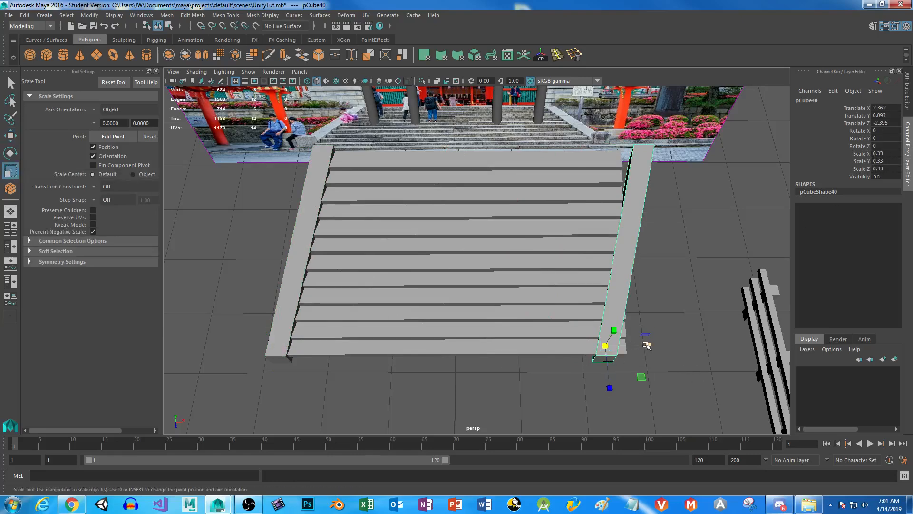
left_click_drag(650, 345, 571, 357)
key("ctrl+z")
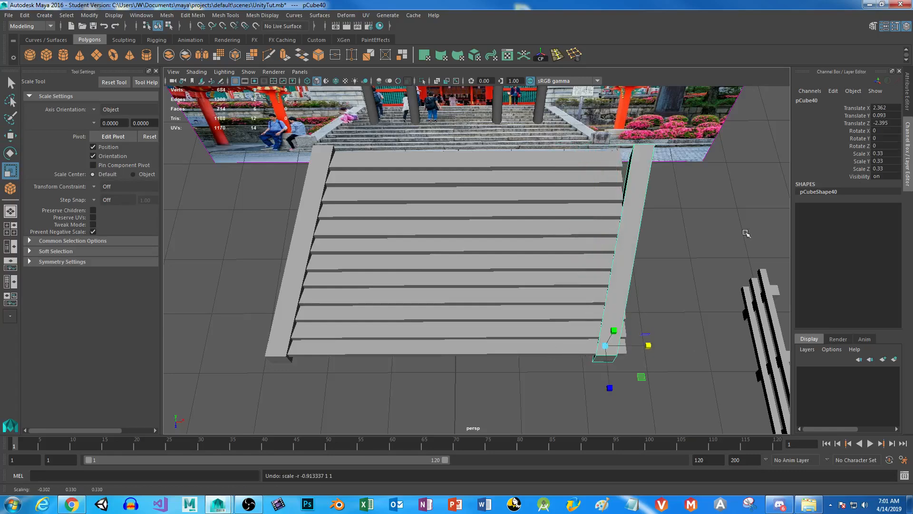
Mirror the wall copy by setting its Scale X to -0.33 and shift it outward to the edge of the bottom step.
double_click(875, 153)
type("-")
key("Return")
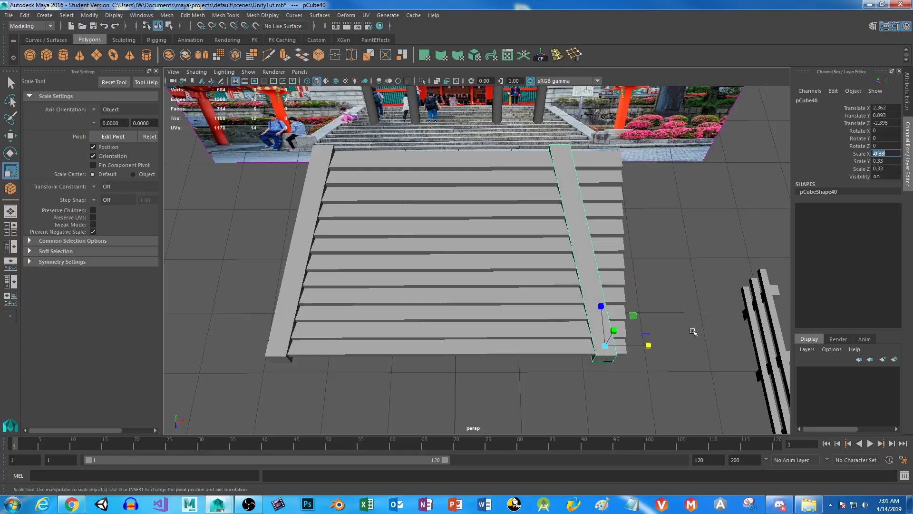
left_click_drag(648, 345, 676, 344)
key("w")
Select the top three steps together with the six-step mesh and combine them into one mesh.
left_click(464, 162)
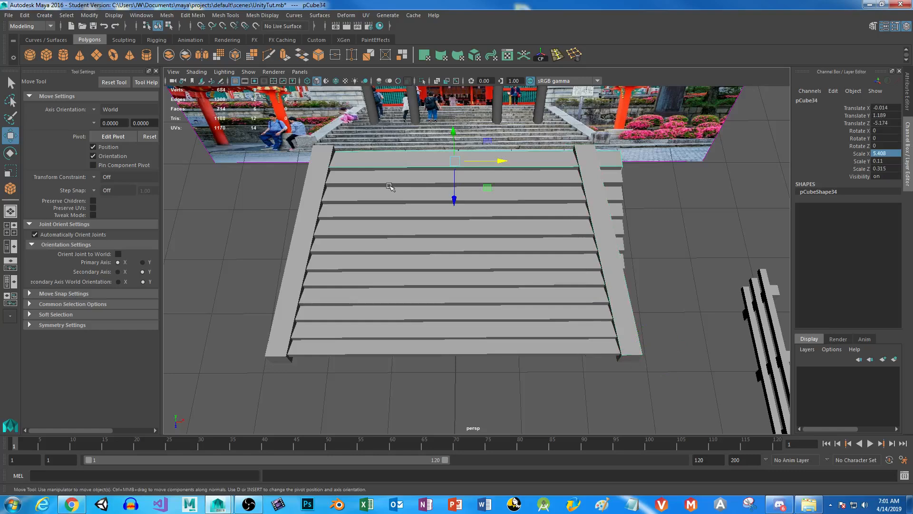
left_click(390, 215)
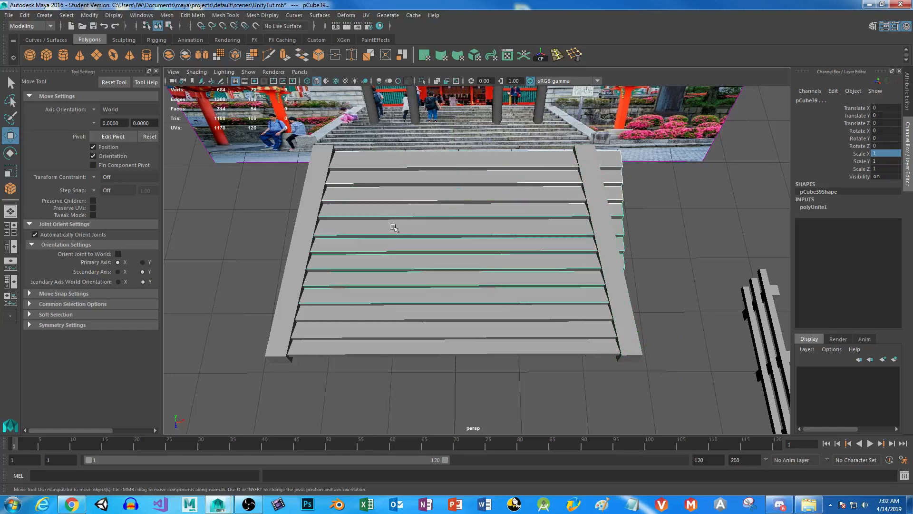
left_click(169, 56)
In the top view, select the combined steps' end vertices beside the mirrored wall and move them slightly inward along X.
right_click_drag(532, 190, 466, 187)
middle_click_drag(511, 221, 429, 222, "alt")
key("space")
key("space")
middle_click_drag(508, 226, 420, 259, "alt")
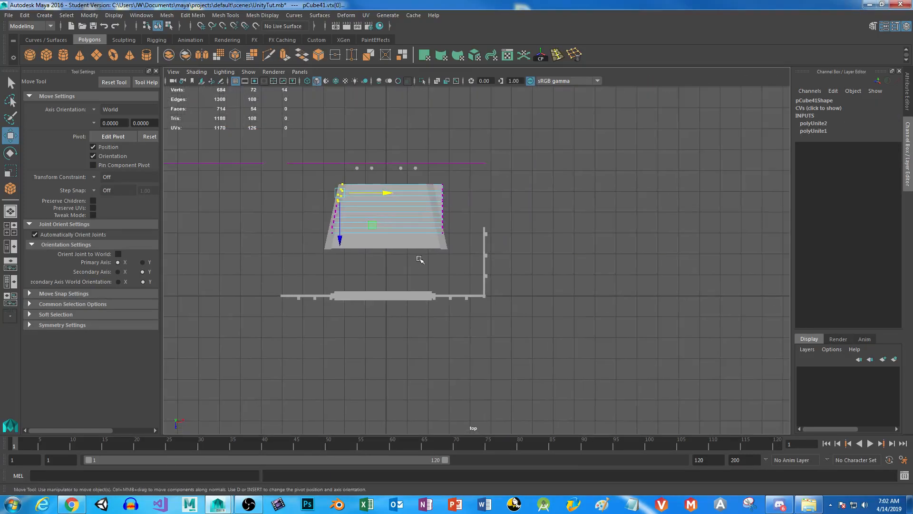
scroll(458, 237, "up", 6)
middle_click_drag(391, 163, 459, 348, "alt")
left_click_drag(374, 171, 524, 369)
left_click_drag(489, 291, 487, 288)
left_click_drag(487, 277, 480, 277)
Stagger the lower steps' end vertices inward along X, excluding one more step from each move to follow the mirrored wall.
left_click_drag(408, 338, 485, 375, "ctrl")
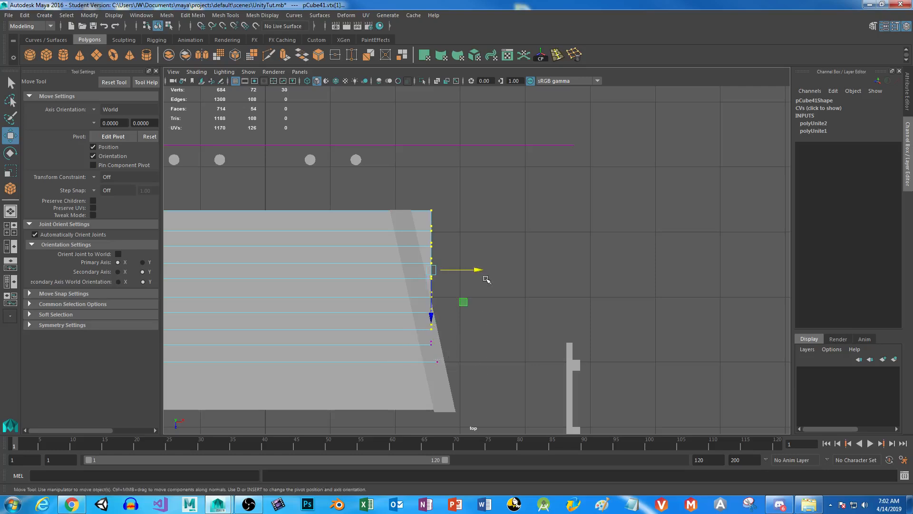
left_click_drag(477, 273, 471, 271)
left_click_drag(406, 321, 477, 349, "ctrl")
left_click_drag(472, 260, 466, 259)
left_click_drag(402, 300, 507, 343, "ctrl")
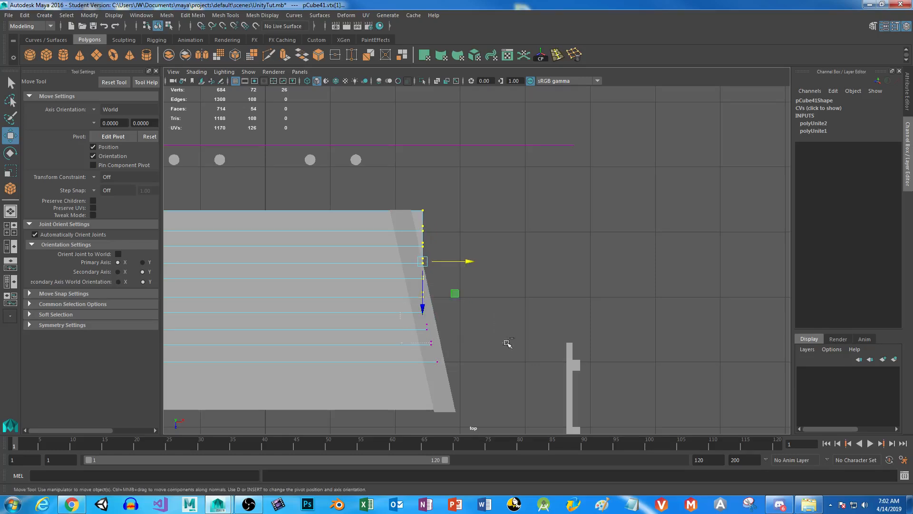
left_click_drag(459, 257, 455, 257)
left_click_drag(398, 284, 480, 323, "ctrl")
left_click_drag(473, 244, 465, 247)
Continue staggering the upper steps' end vertices inward along X until the top step's end sits within the mirrored wall.
left_click_drag(381, 274, 463, 283, "ctrl")
left_click_drag(463, 237, 459, 237)
left_click_drag(389, 254, 464, 275, "ctrl")
left_click_drag(460, 229, 455, 228)
left_click_drag(383, 234, 476, 278, "ctrl")
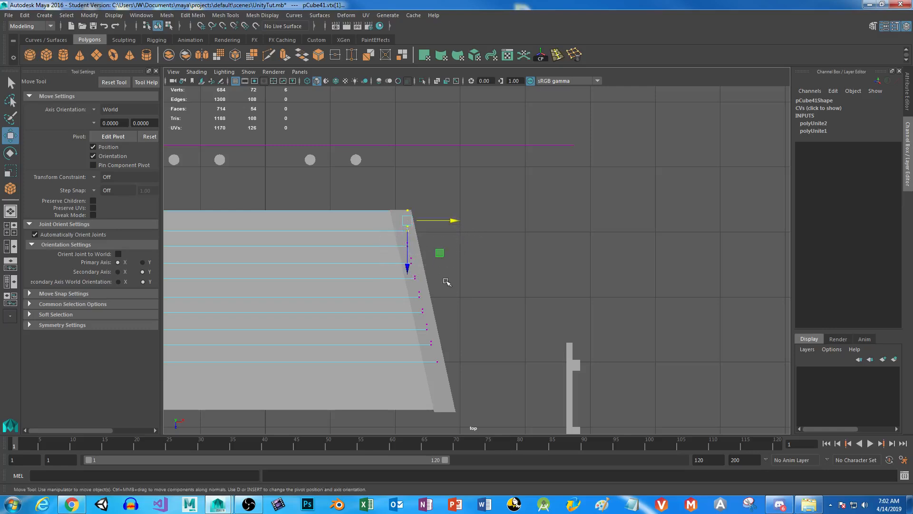
left_click_drag(452, 221, 452, 221)
left_click_drag(385, 196, 448, 213)
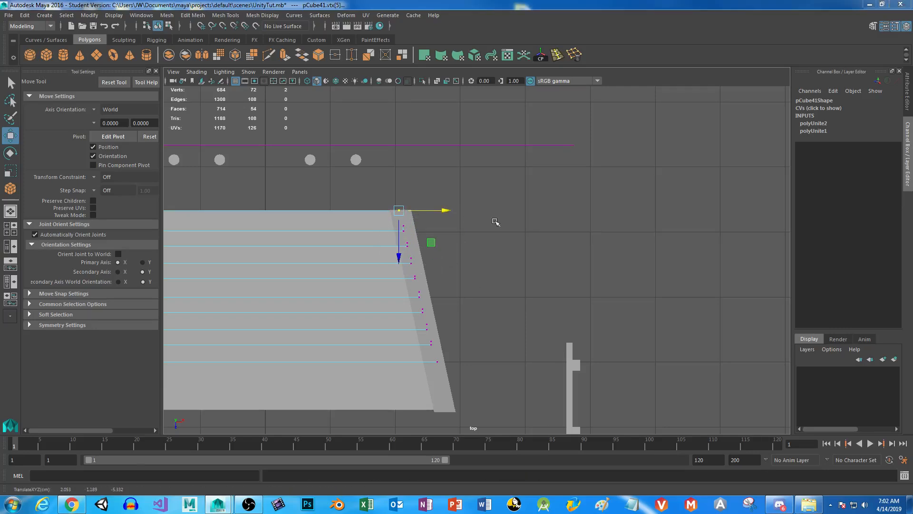
Return to the perspective view and separate the combined stair mesh back into individual steps.
key("space")
key("space")
right_click_drag(343, 164, 377, 149)
left_click_drag(259, 299, 399, 231, "alt")
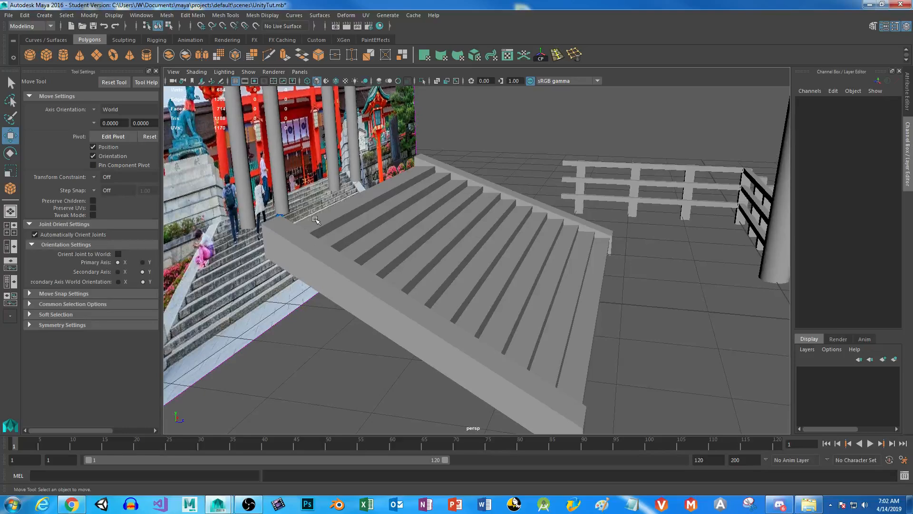
left_click(377, 189)
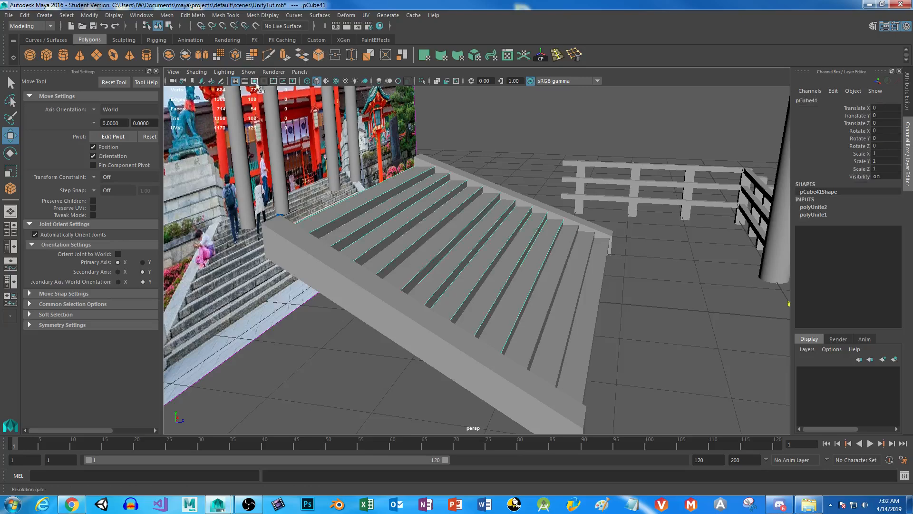
left_click(185, 55)
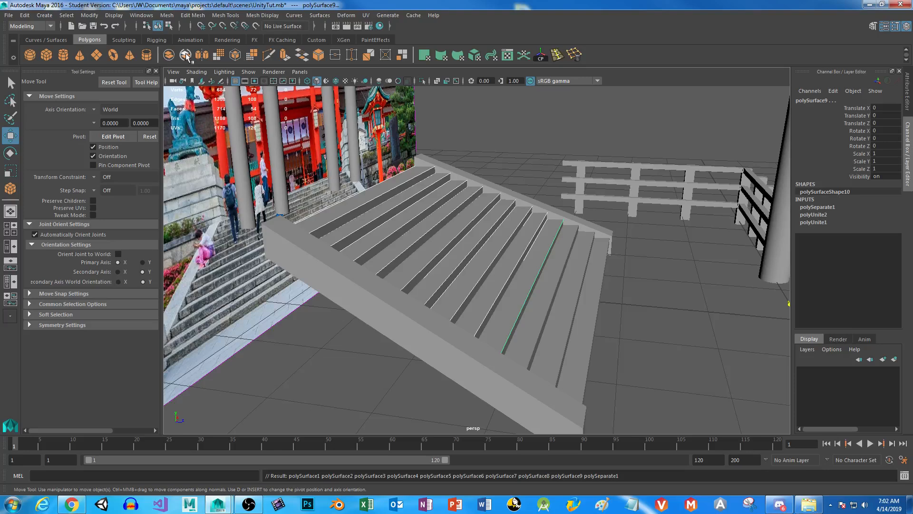
left_click(166, 15)
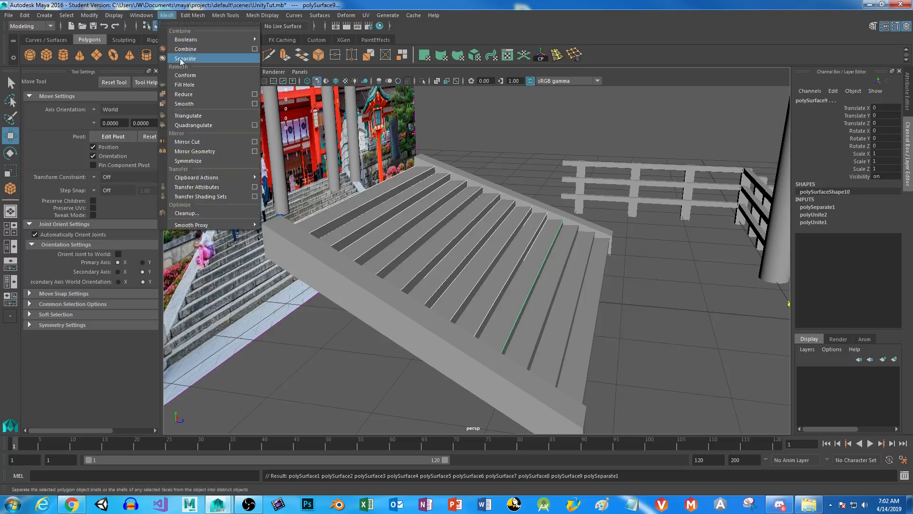
left_click(164, 17)
Select the rear end faces of both slanted side walls and move them forward along Z to the top step.
left_click(371, 192)
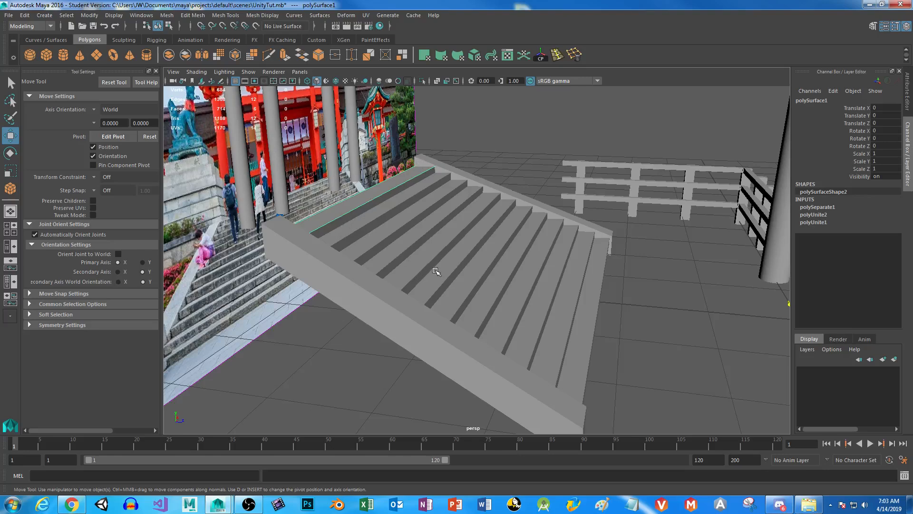
right_click_drag(431, 160, 421, 140)
right_click_drag(270, 257, 272, 205)
left_click_drag(276, 218, 438, 199, "alt")
left_click_drag(448, 93, 397, 213, "alt")
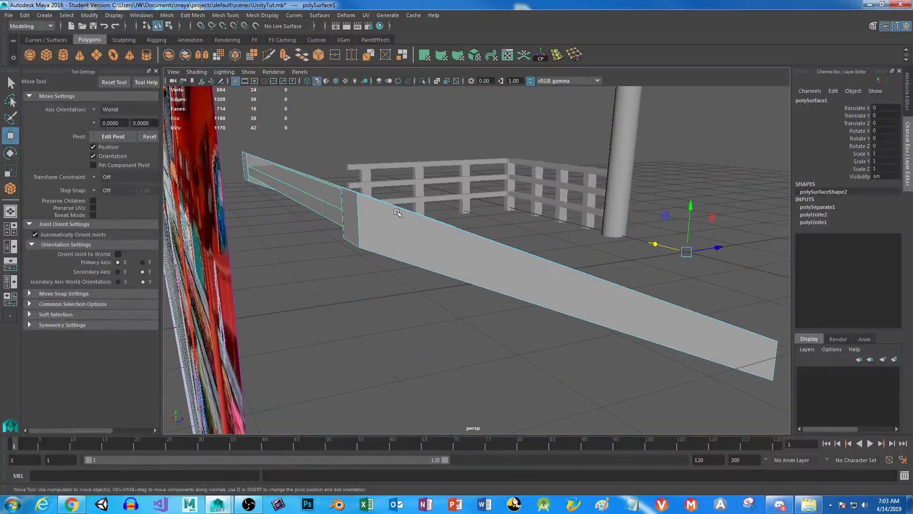
right_click_drag(372, 207, 372, 227)
left_click(352, 215)
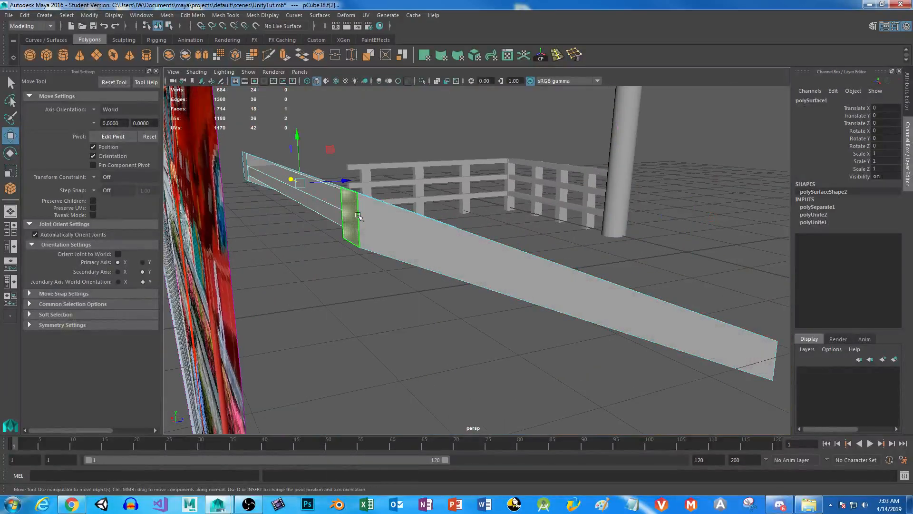
left_click(246, 165, "shift")
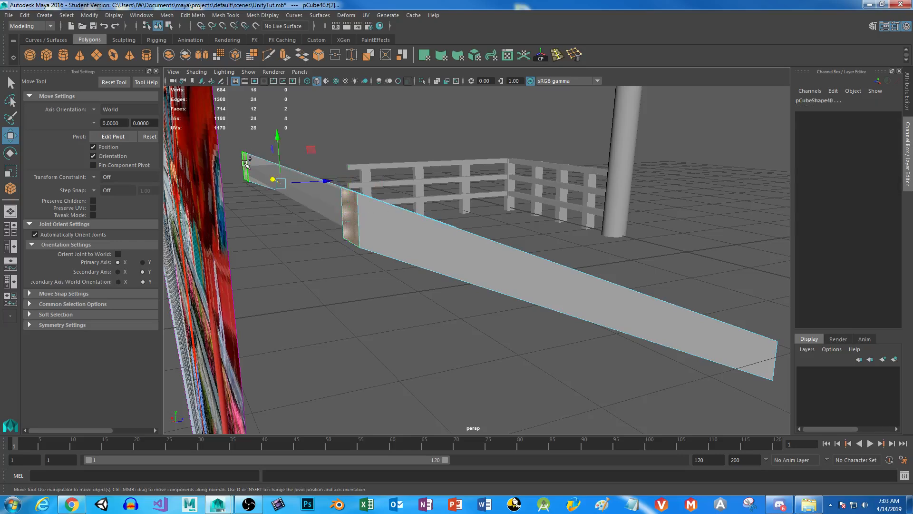
left_click_drag(364, 214, 345, 218, "alt")
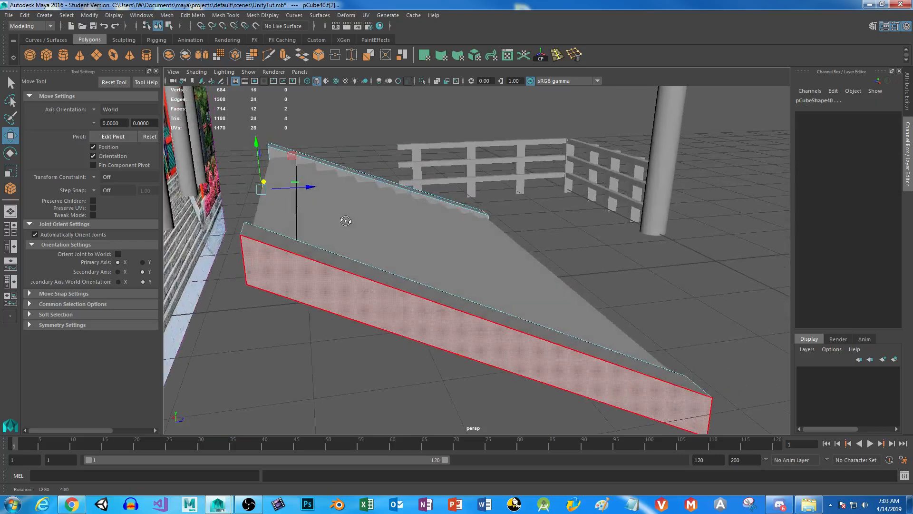
left_click_drag(307, 187, 343, 187)
Examine from several angles how the shortened side walls meet the top step.
left_click_drag(291, 141, 377, 231)
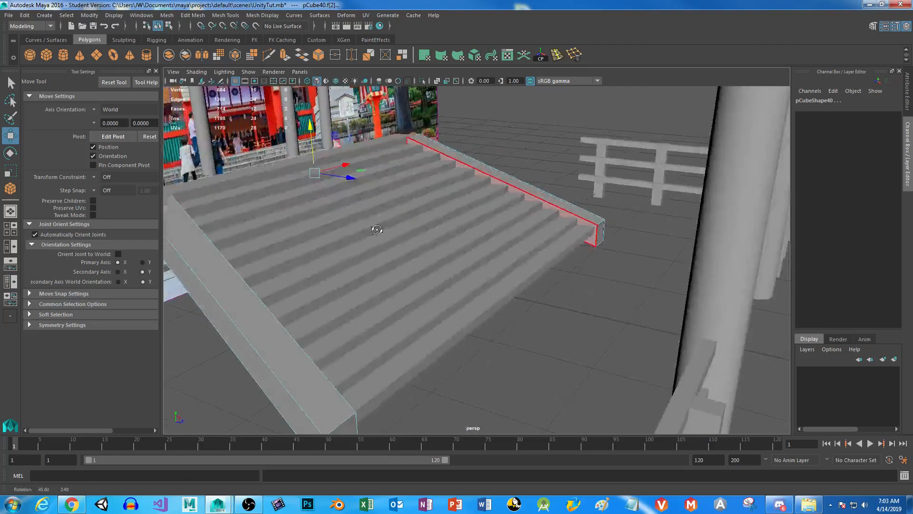
middle_click_drag(225, 218, 337, 235, "alt")
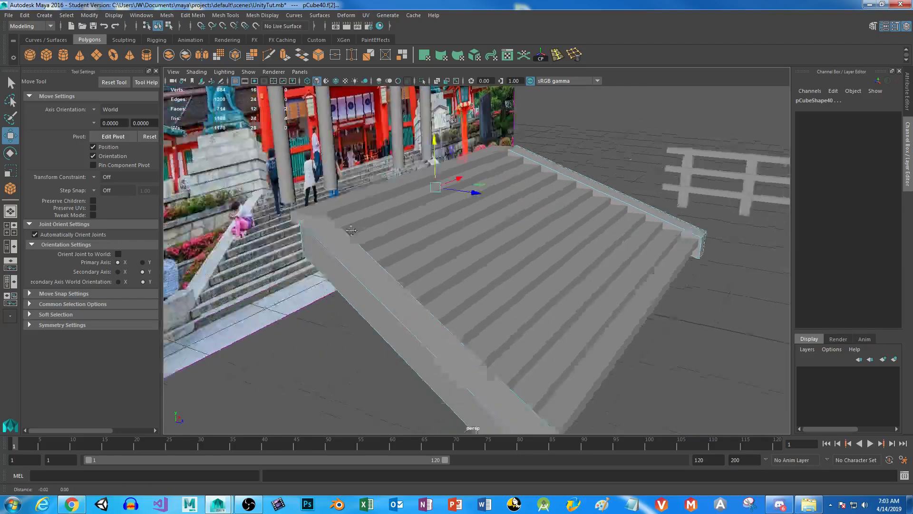
right_click_drag(336, 235, 404, 301, "alt")
middle_click_drag(253, 191, 387, 223, "alt")
right_click_drag(472, 268, 391, 195, "alt")
left_click_drag(409, 224, 461, 289, "alt")
right_click_drag(446, 173, 442, 145)
left_click(444, 167)
left_click_drag(515, 96, 515, 96)
left_click_drag(566, 211, 498, 251, "alt")
right_click_drag(520, 222, 553, 194)
left_click(590, 130)
left_click_drag(587, 262, 452, 197, "alt")
right_click_drag(452, 197, 480, 180)
mouse_move(326, 265)
left_mouse_down("alt")
mouse_move(350, 271)
mouse_move(326, 281)
left_mouse_up("alt")
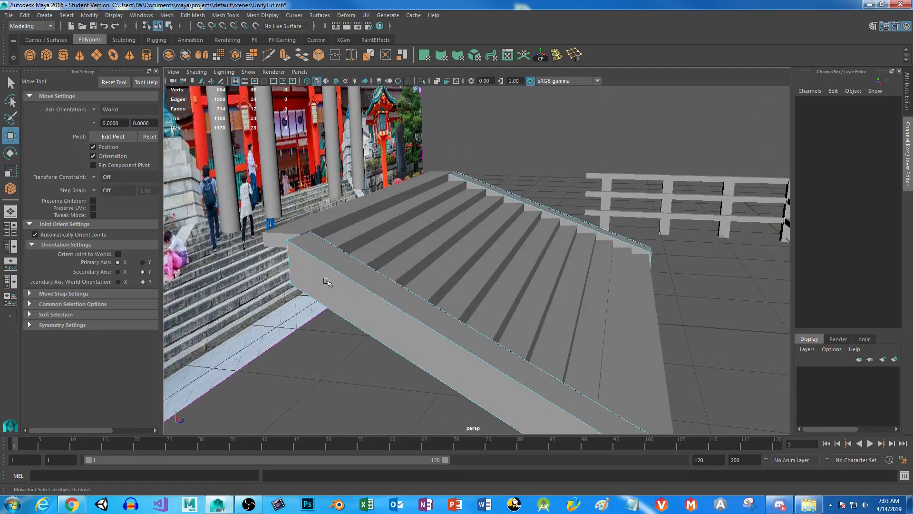
Select the top step's end face beside the mirrored wall and move it outward along X to the wall's outer side.
left_click(362, 197)
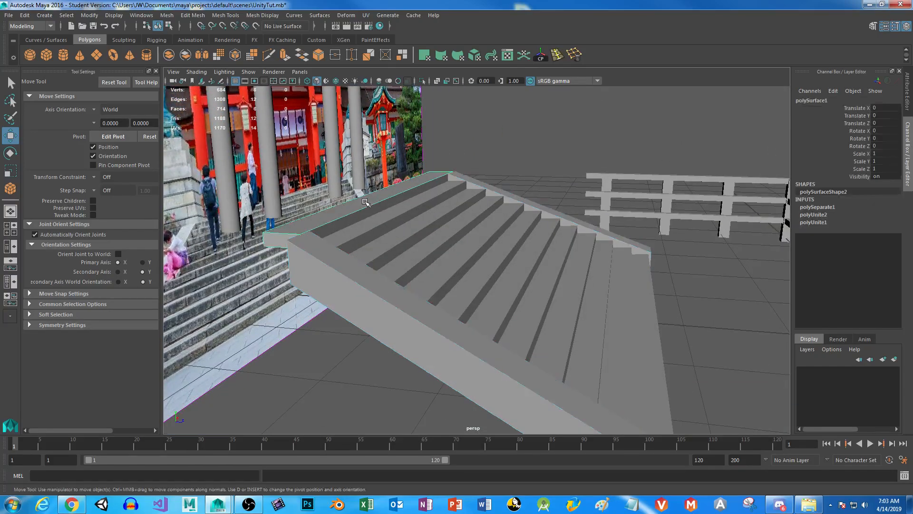
left_click_drag(393, 194, 418, 241, "alt")
right_click_drag(293, 223, 291, 266)
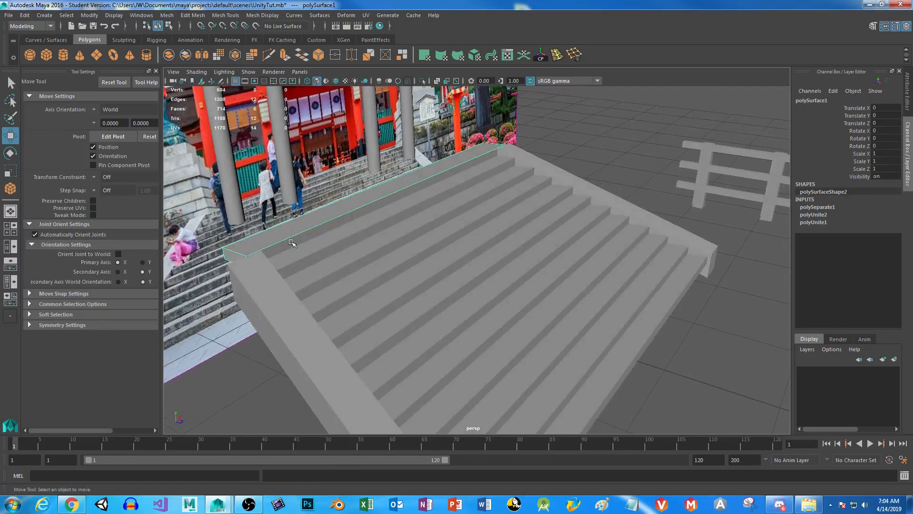
left_click(276, 244)
left_click_drag(277, 244, 397, 185)
left_click(423, 179)
left_click_drag(461, 196, 470, 198)
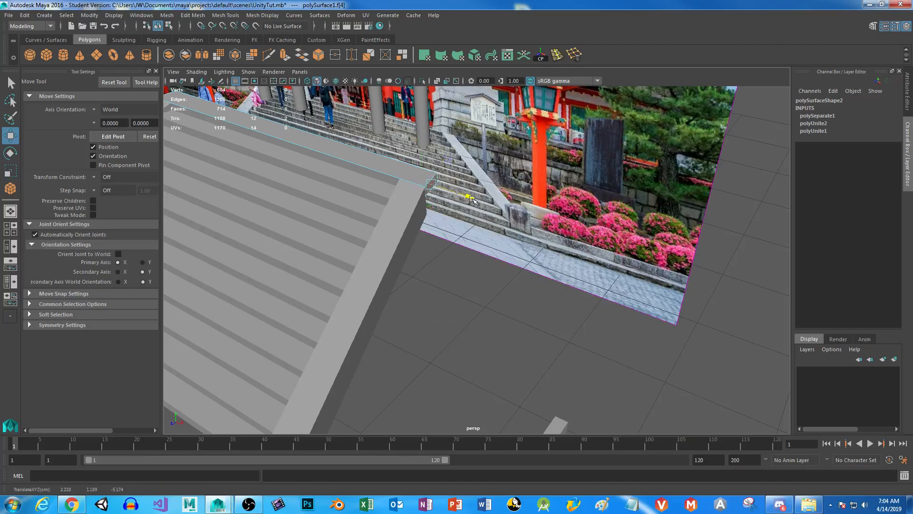
Select the top step's rear face and move it far back along Z, past the reference image, to form a platform.
left_click_drag(386, 300, 426, 279, "alt")
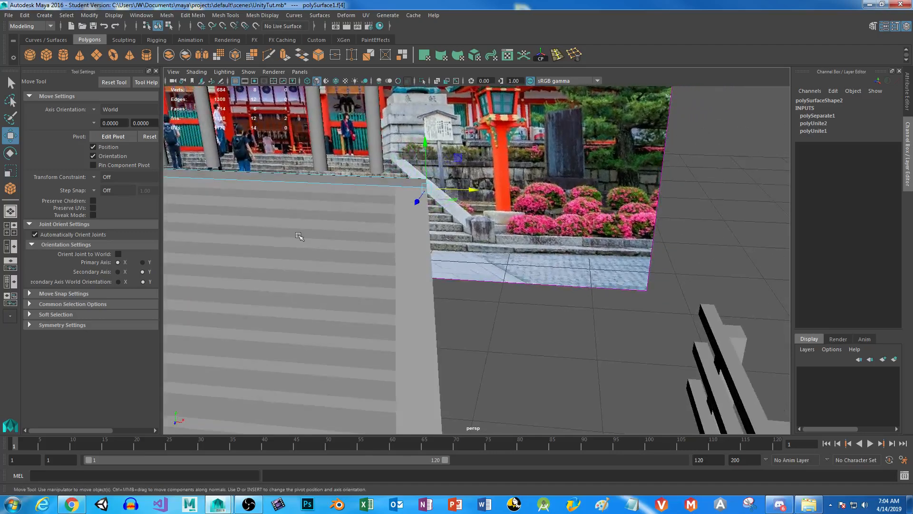
middle_click_drag(299, 237, 460, 286, "alt")
scroll(453, 327, "down", 10)
left_click_drag(309, 295, 465, 294, "alt")
scroll(431, 313, "up", 5)
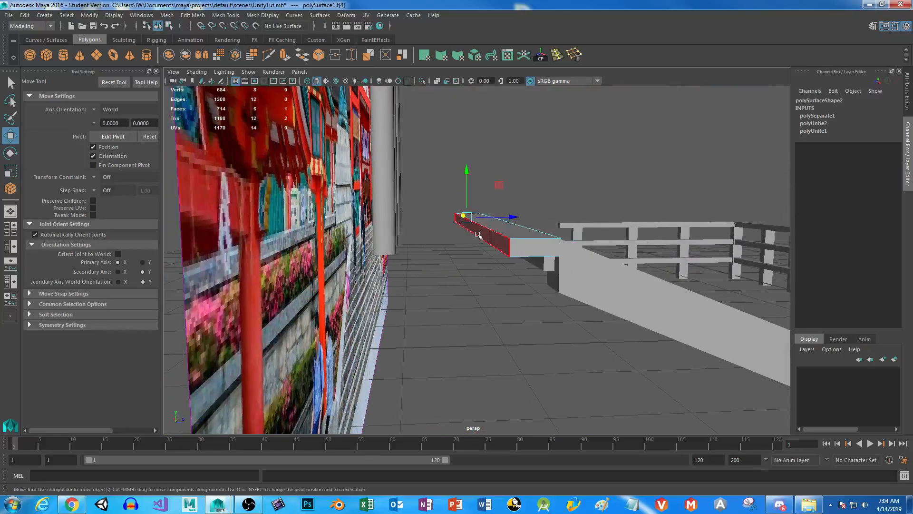
left_click(477, 232)
left_click_drag(518, 227, 161, 230)
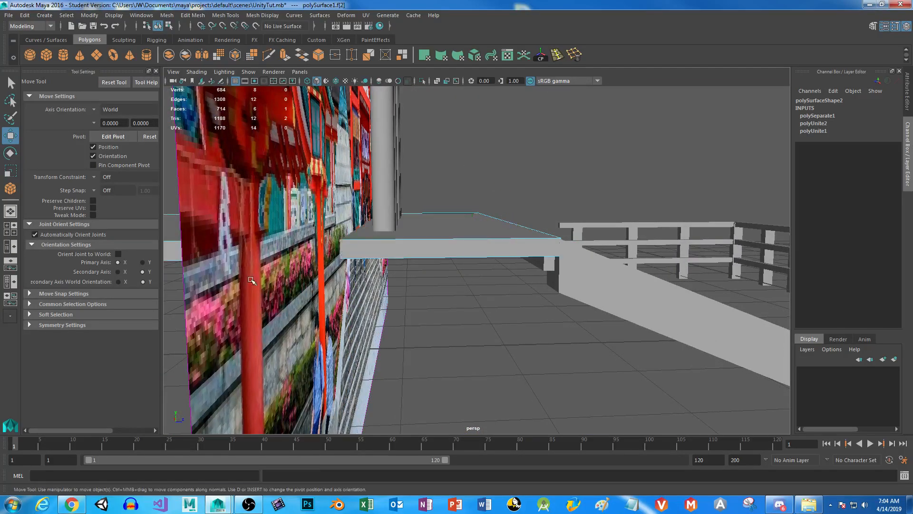
scroll(419, 262, "down", 3)
left_click_drag(418, 262, 375, 282, "alt")
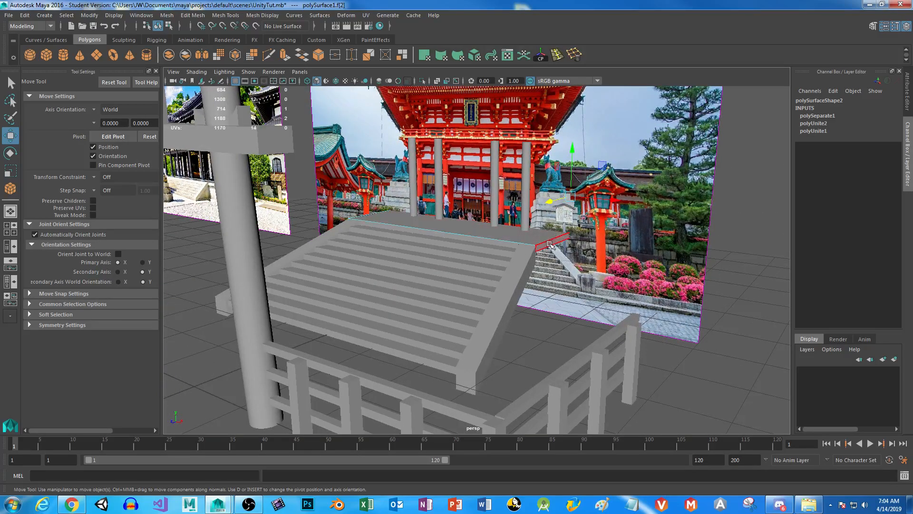
Select the platform's underside face and move it down along Y to thicken the platform into a tall block.
left_click_drag(546, 312, 523, 238, "alt")
left_click(626, 232)
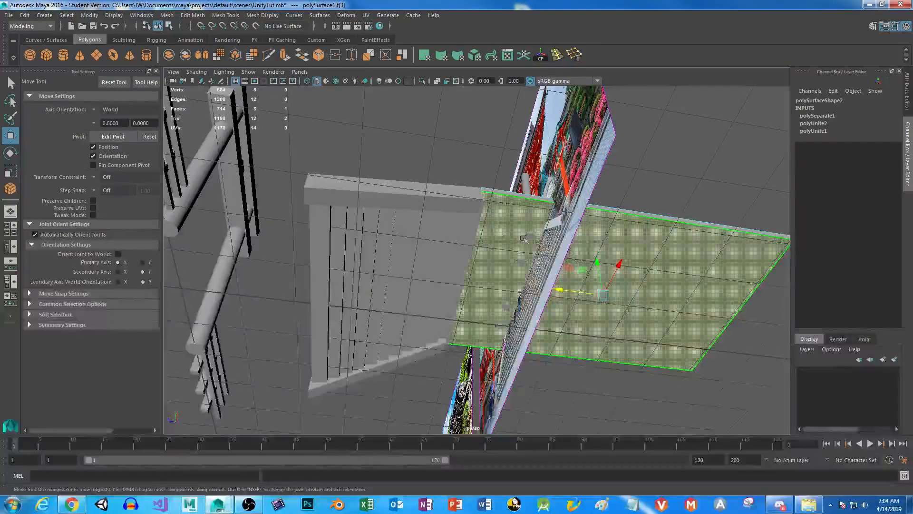
left_click_drag(597, 261, 413, 234)
Select the underside faces of both slanted side walls of the staircase.
left_click(412, 235)
right_click_drag(426, 232, 430, 248)
left_click(429, 248)
left_click_drag(430, 248, 479, 342, "alt")
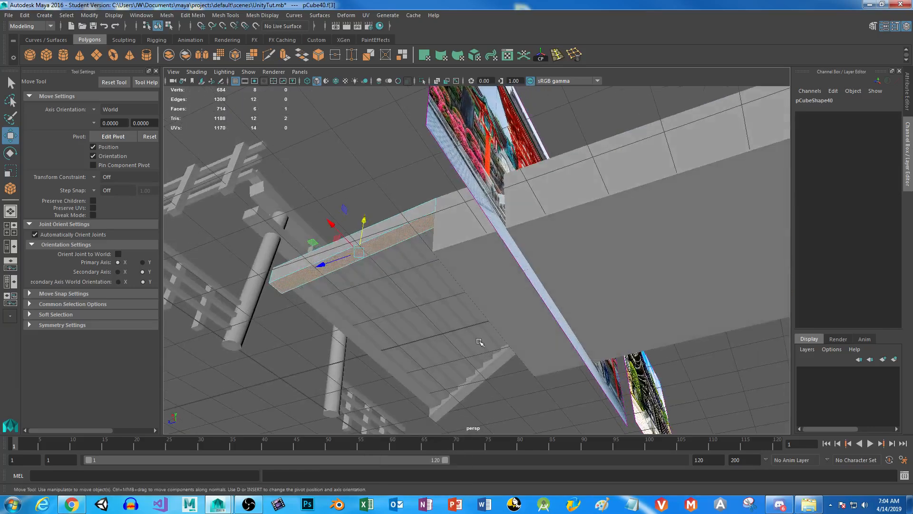
right_click_drag(499, 362, 501, 370)
left_click(501, 364, "shift")
left_click(500, 365, "shift")
left_click_drag(499, 366, 389, 399, "alt")
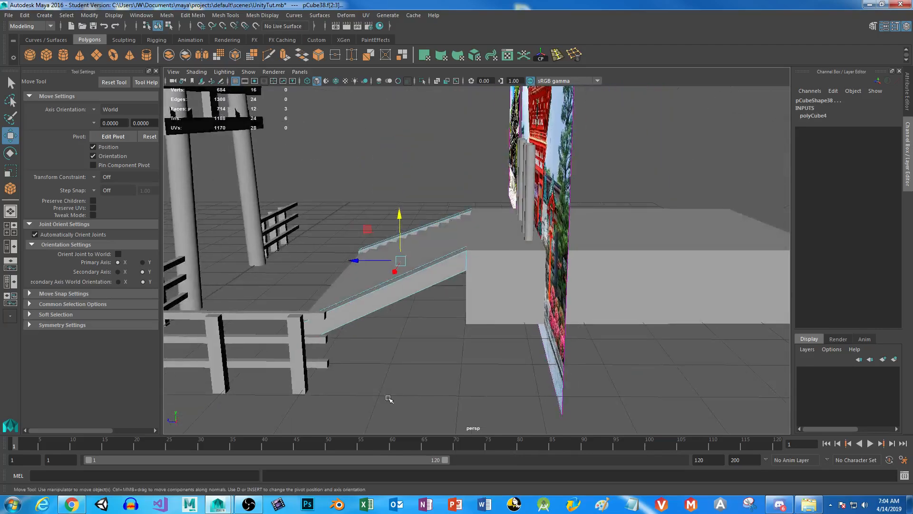
Set the Scale tool's axis orientation to World and scale the selected side wall faces along Y.
key("r")
left_click_drag(439, 291, 469, 316, "alt")
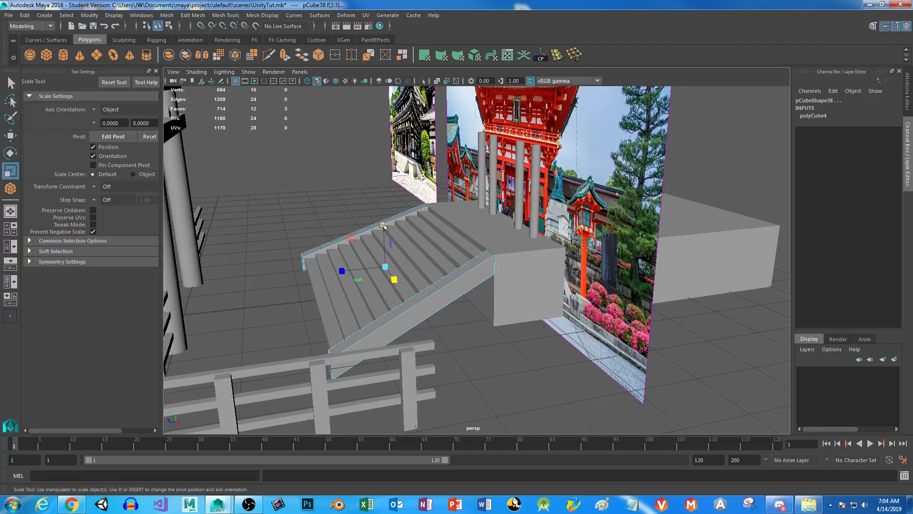
mouse_move(493, 324)
left_mouse_down("alt")
mouse_move(473, 316)
mouse_move(480, 322)
left_mouse_up("alt")
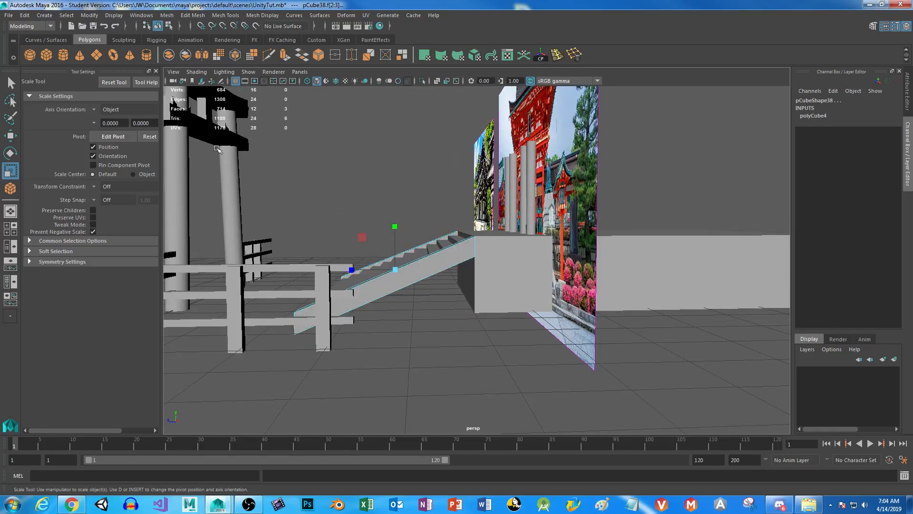
left_click(96, 107)
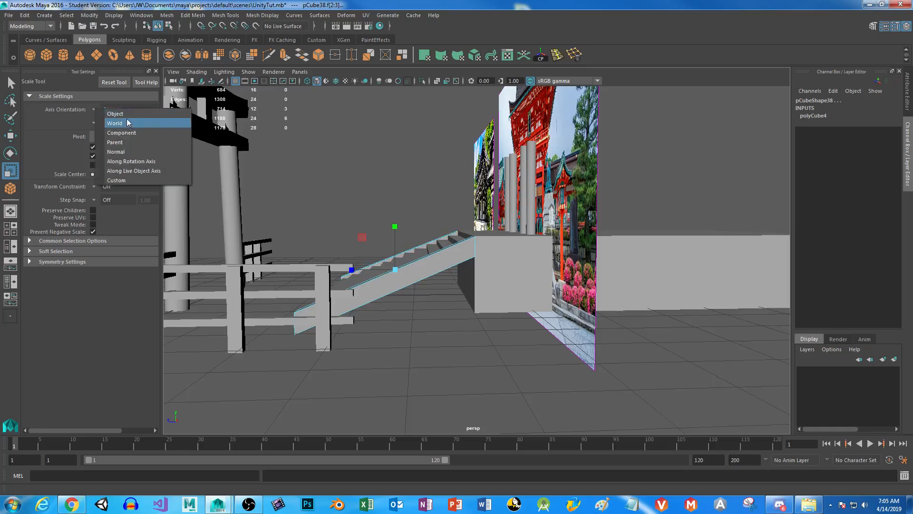
left_click(114, 119)
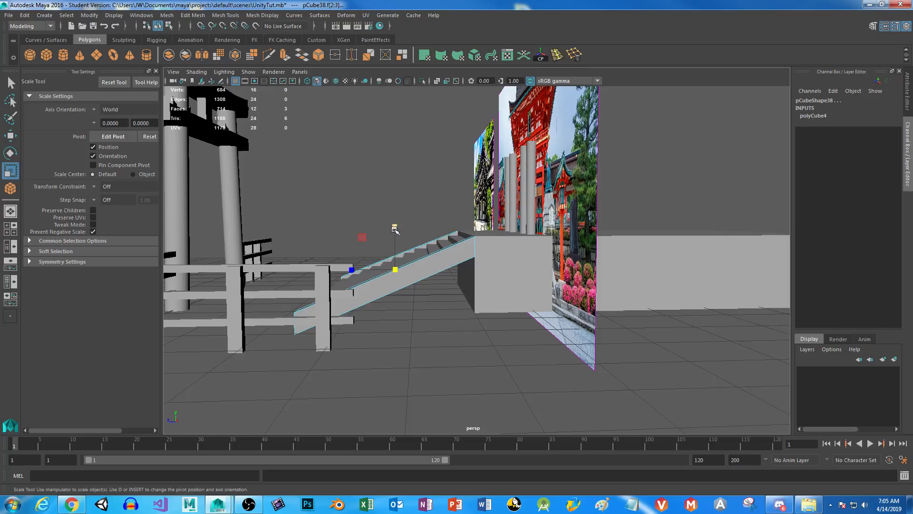
left_click_drag(397, 225, 468, 351, "alt")
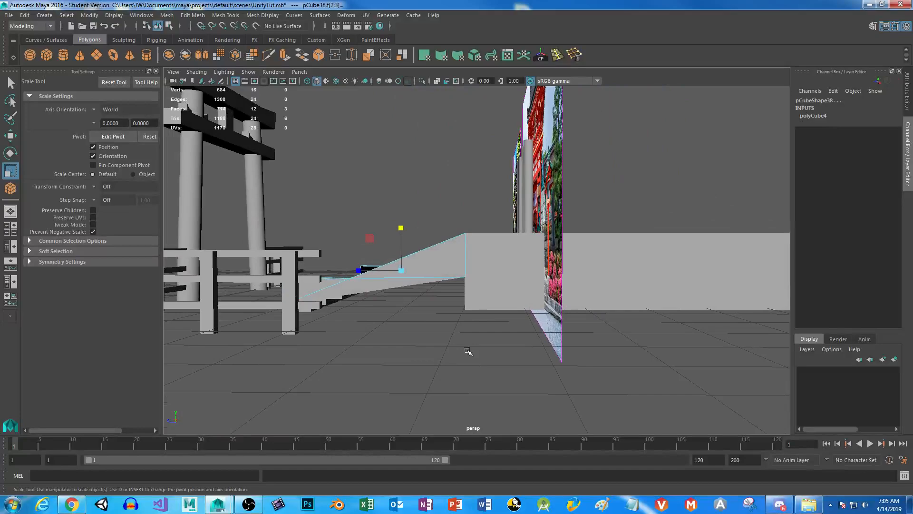
Try moving the scaled wall faces vertically and scaling them again along Y, undoing these changes.
key("w")
left_click_drag(402, 226, 507, 348)
key("ctrl+z")
key("ctrl+z")
key("r")
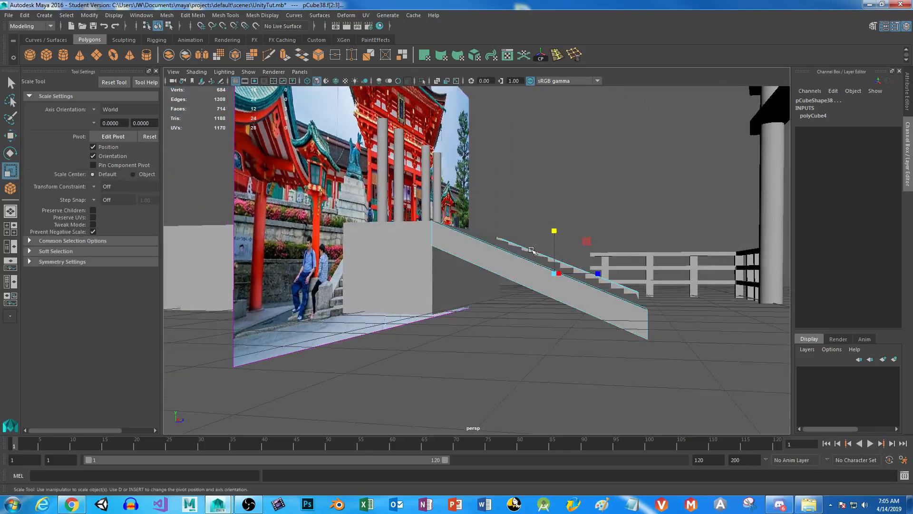
mouse_move(556, 231)
left_mouse_down()
mouse_move(556, 260)
mouse_move(559, 237)
left_mouse_up()
key("ctrl+z")
With X-ray shading on, deselect the extra wall face and flatten the two wall underside faces along Y.
left_click_drag(485, 331, 461, 336, "alt")
left_click_drag(446, 313, 403, 307, "alt")
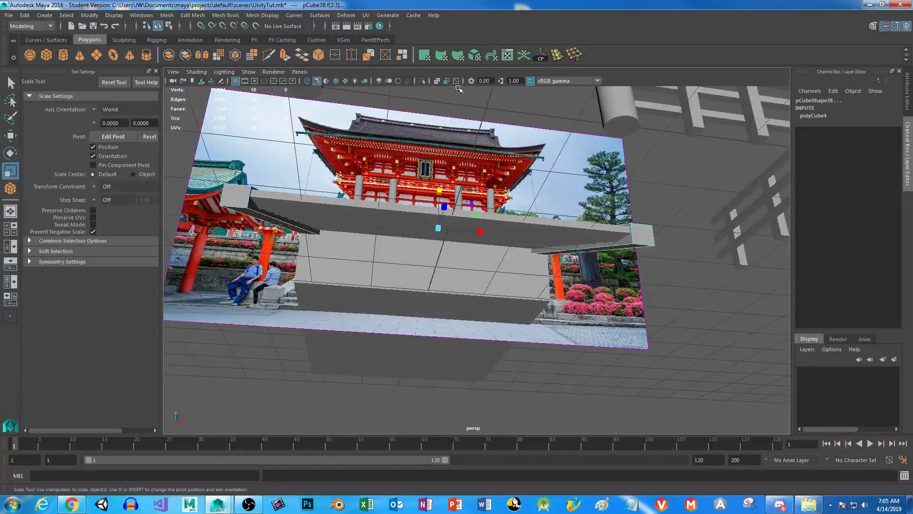
left_click_drag(428, 257, 433, 275, "alt")
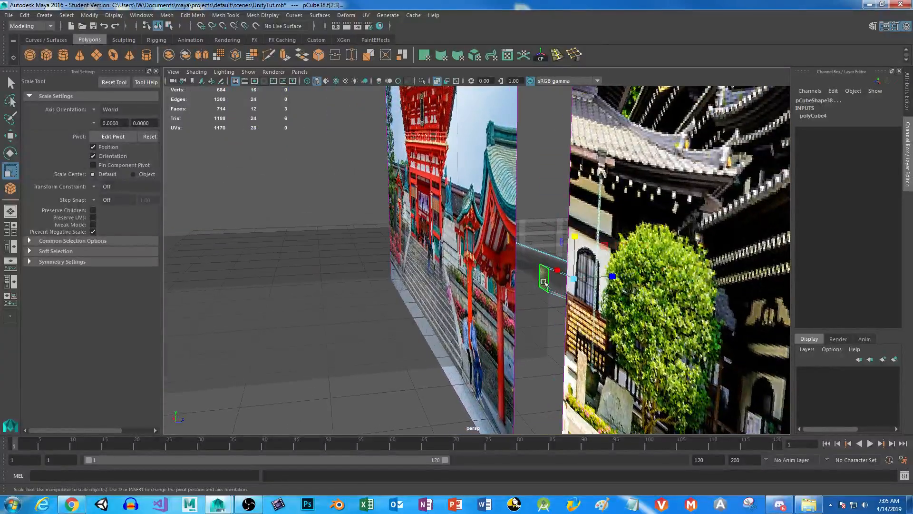
left_click_drag(544, 387, 503, 346, "alt")
left_click_drag(552, 227, 553, 294)
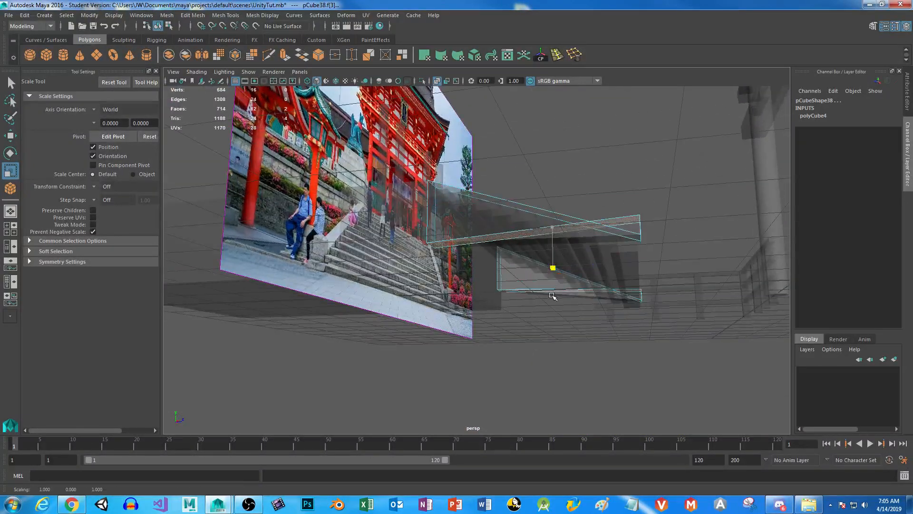
Move the flattened wall undersides along Y until they line up with the platform block's base, and restore solid shading.
key("w")
left_click_drag(553, 228, 502, 225, "alt")
left_click_drag(550, 252, 544, 274)
left_click_drag(632, 344, 449, 348, "alt")
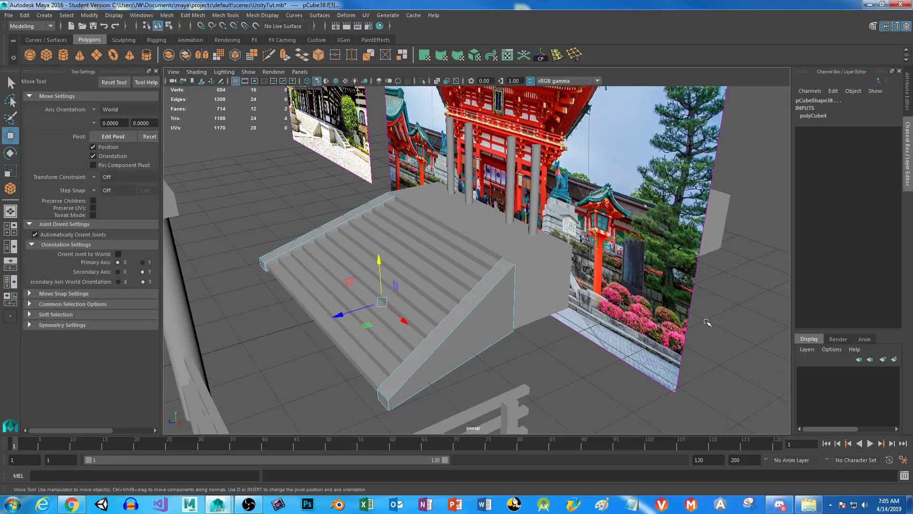
Select the platform block behind the stairs as a whole object.
left_click_drag(411, 292, 313, 232, "alt")
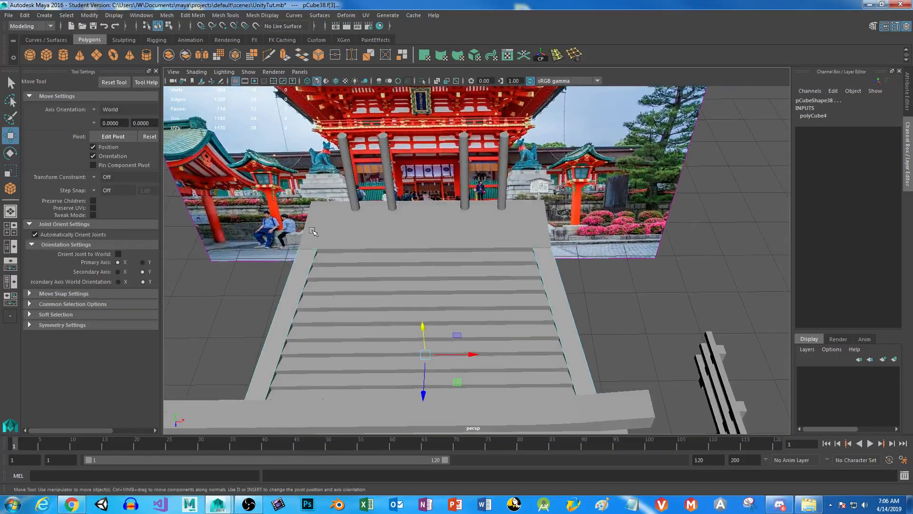
left_click(510, 216)
left_click_drag(510, 215, 538, 279, "alt")
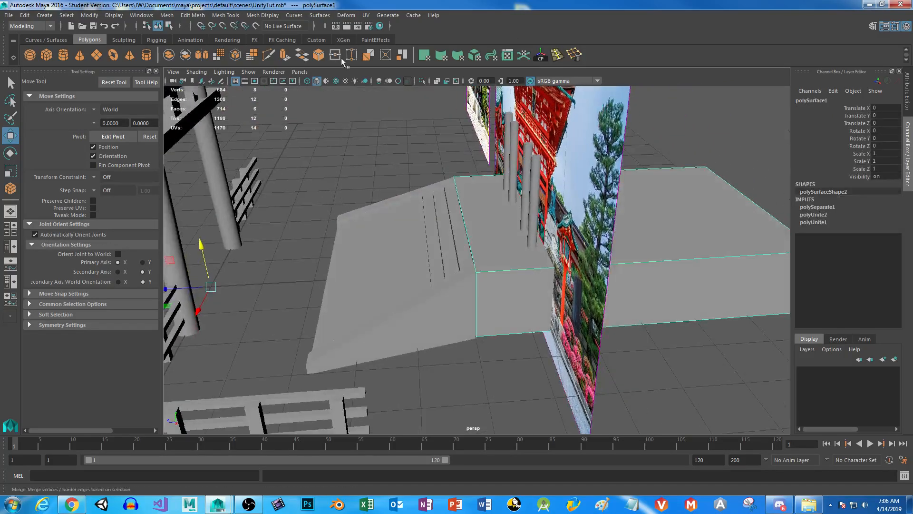
Add an Insert Edge Loop shortcut to the Polygons shelf and delete that duplicate shortcut.
left_click(559, 57)
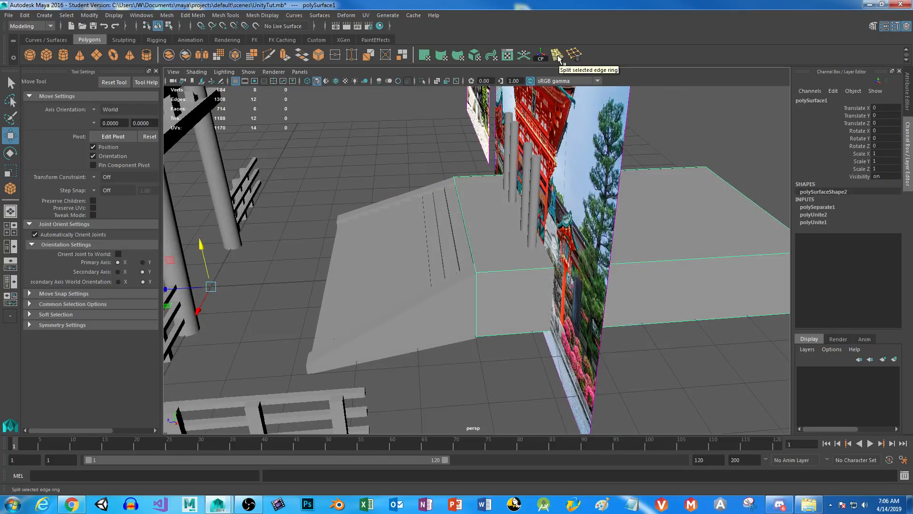
left_click(222, 16)
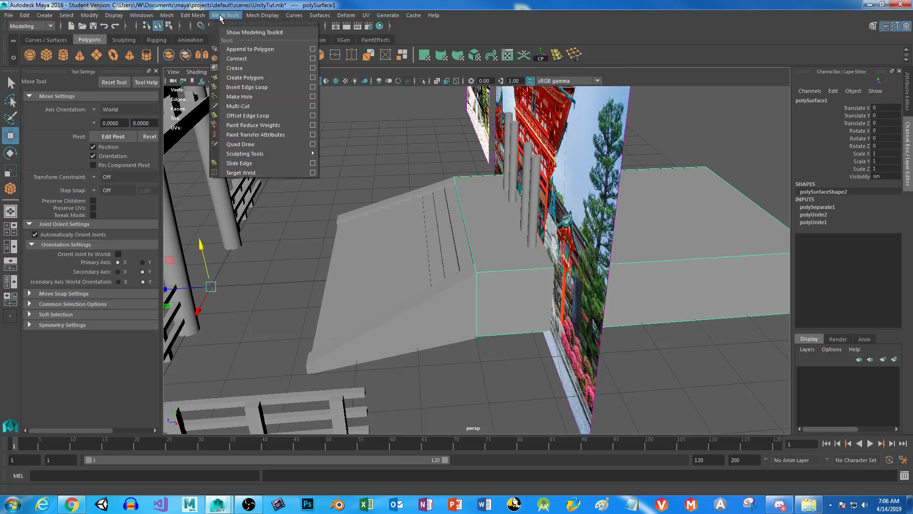
mouse_move(196, 16)
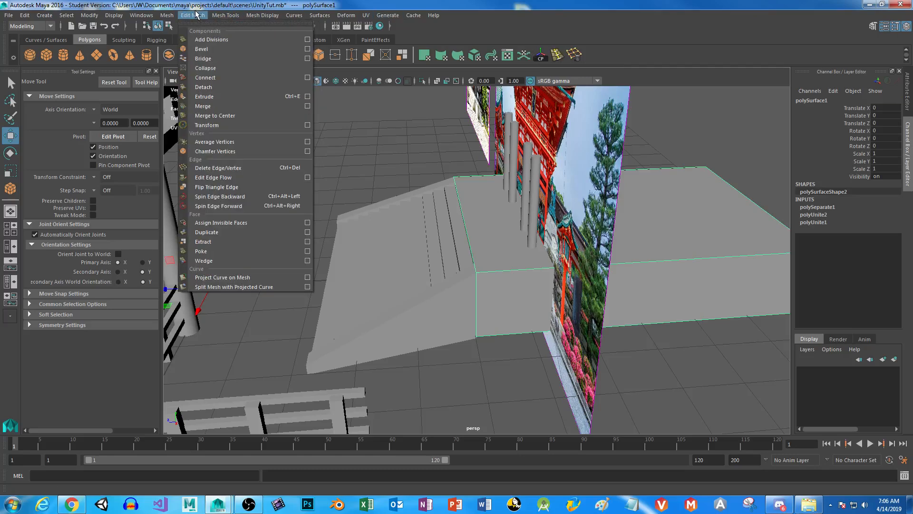
mouse_move(226, 16)
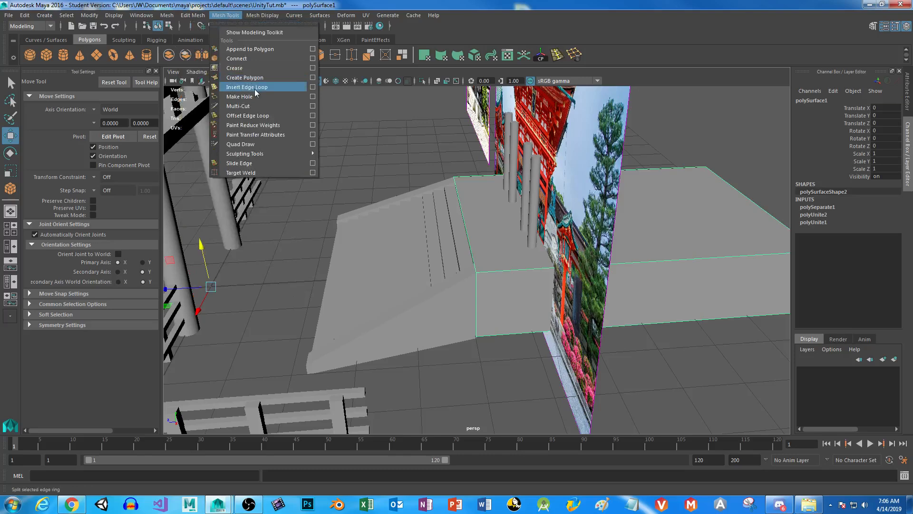
left_click(226, 14)
left_click(249, 16)
left_click(228, 17)
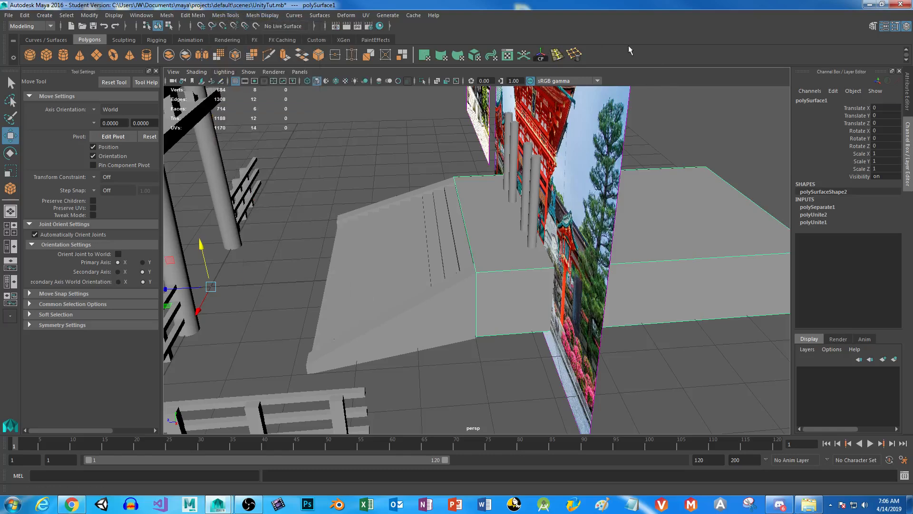
left_click(225, 15)
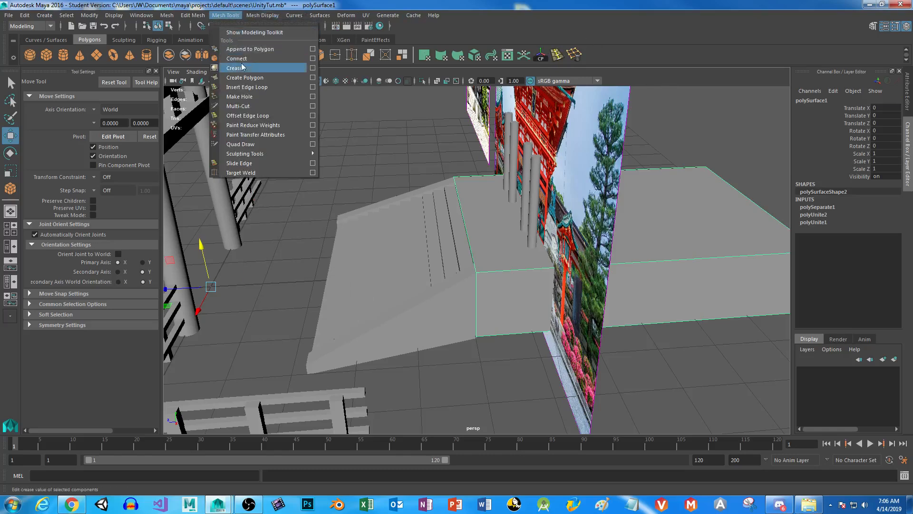
key("Escape")
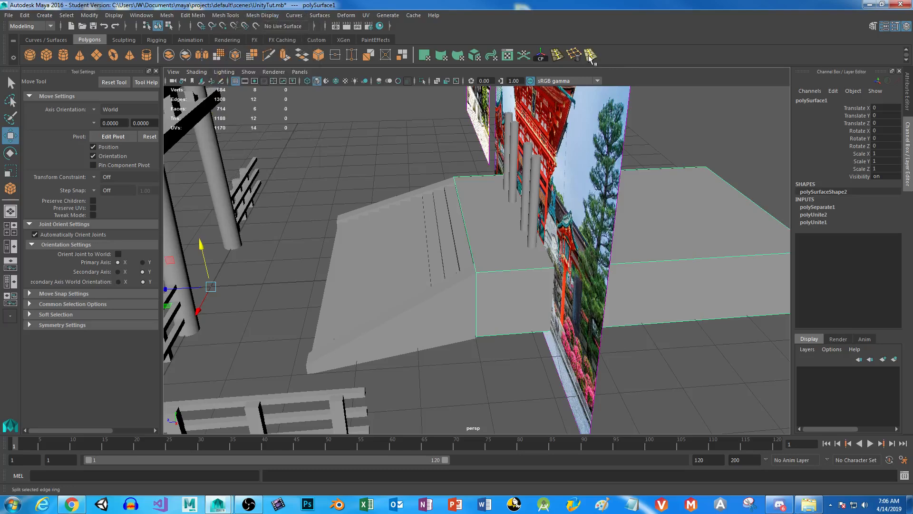
right_click(591, 56)
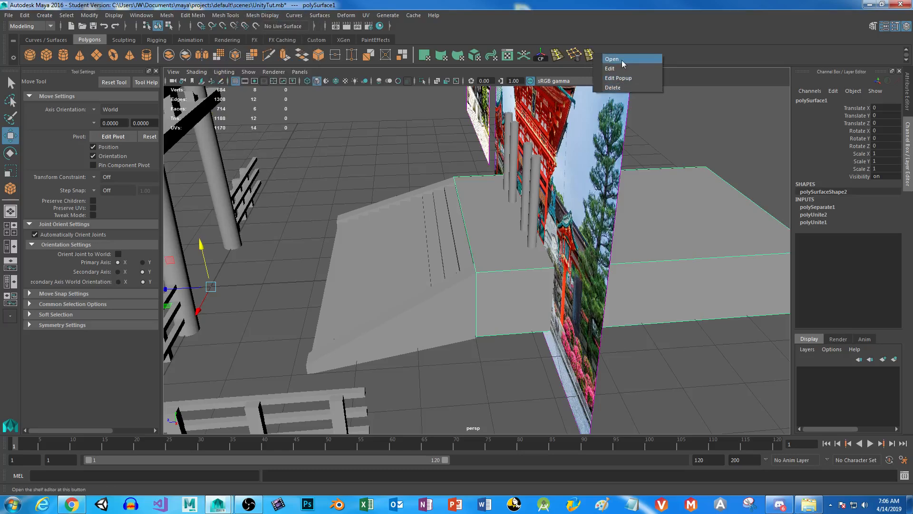
left_click(622, 87)
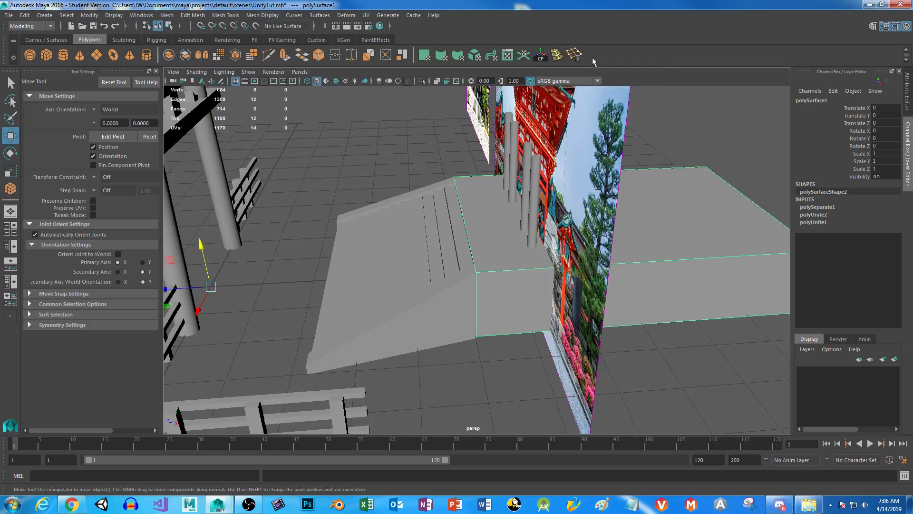
Insert three edge loops across the platform block, two near the top of the stairs and one by the reference image.
left_click(557, 55)
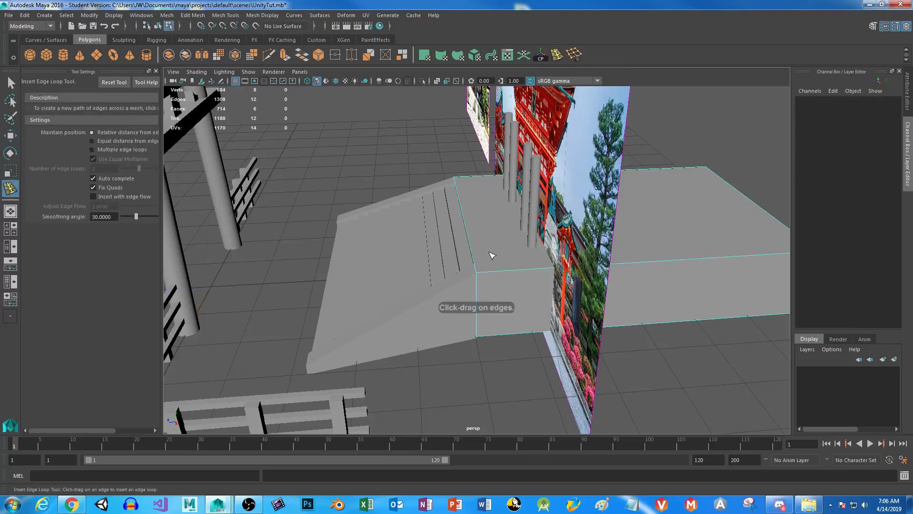
left_click(498, 273)
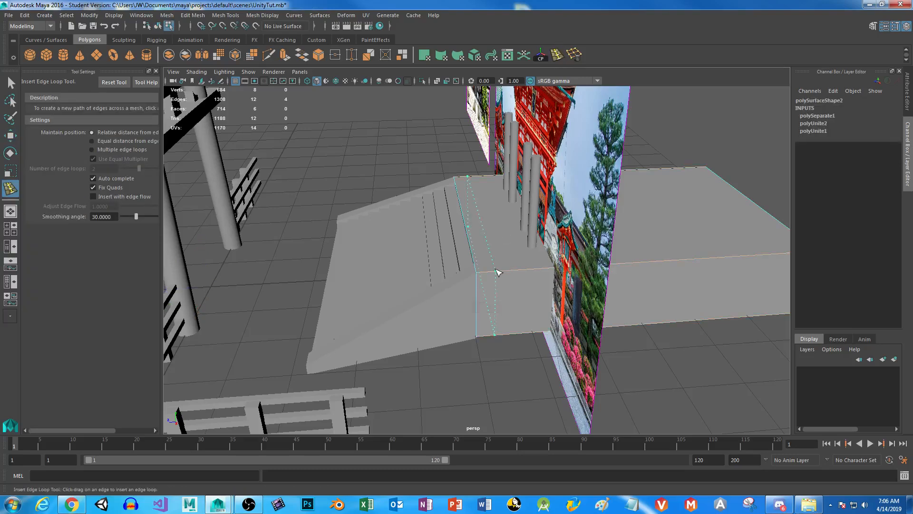
left_click_drag(495, 271, 509, 355, "alt")
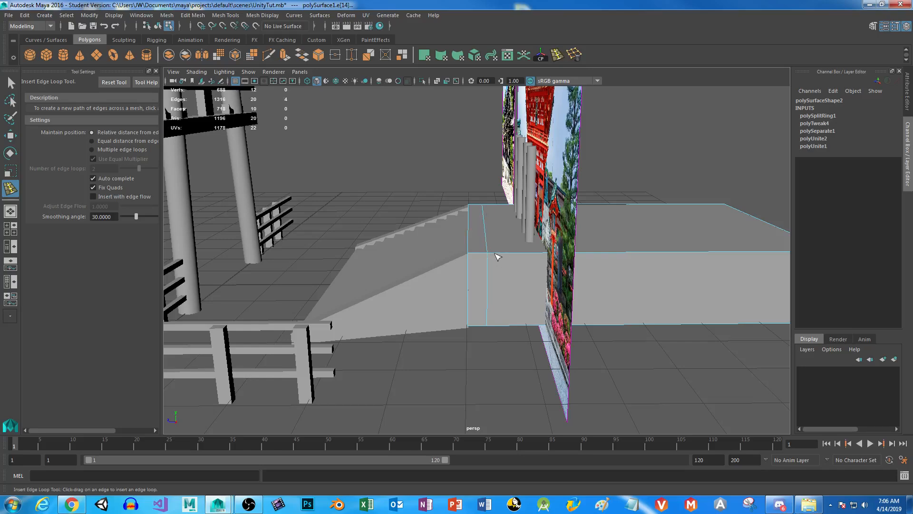
left_click(497, 256)
left_click(505, 253)
left_click_drag(608, 293, 579, 297, "alt")
left_click(11, 83)
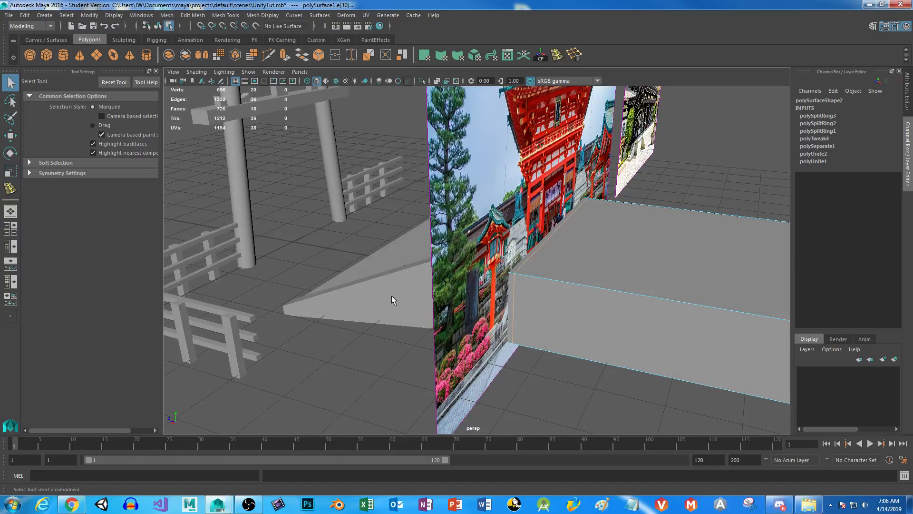
Add a Delete Edge/Vertex shortcut to the Polygons shelf and delete that duplicate shortcut.
left_click_drag(391, 295, 500, 305, "alt")
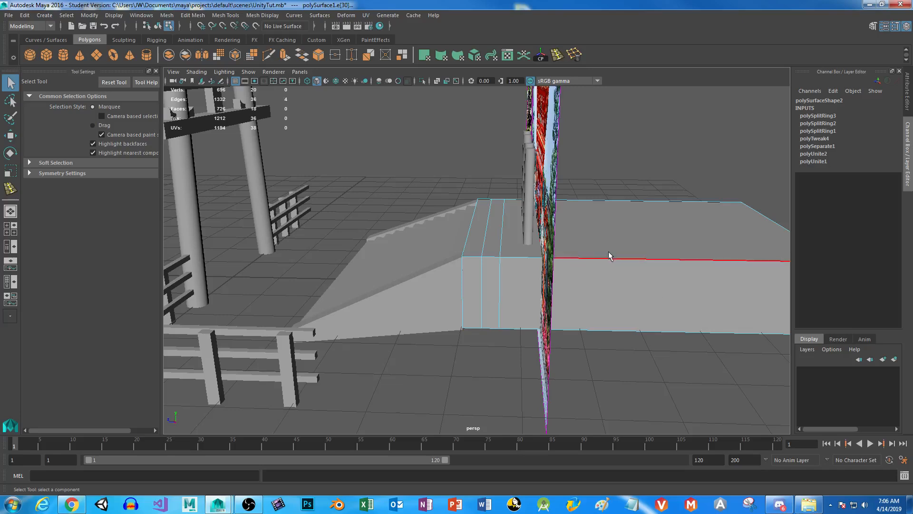
left_click_drag(608, 303, 579, 306, "alt")
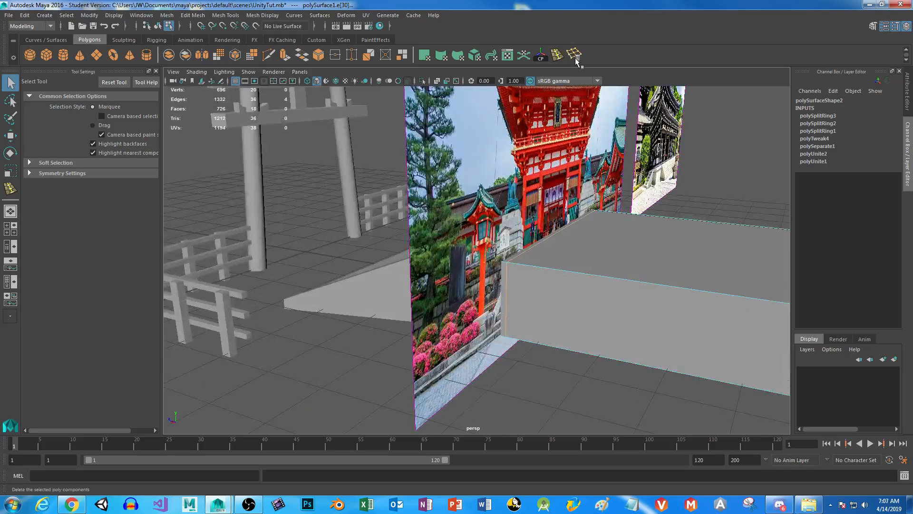
left_click_drag(562, 281, 503, 314, "alt")
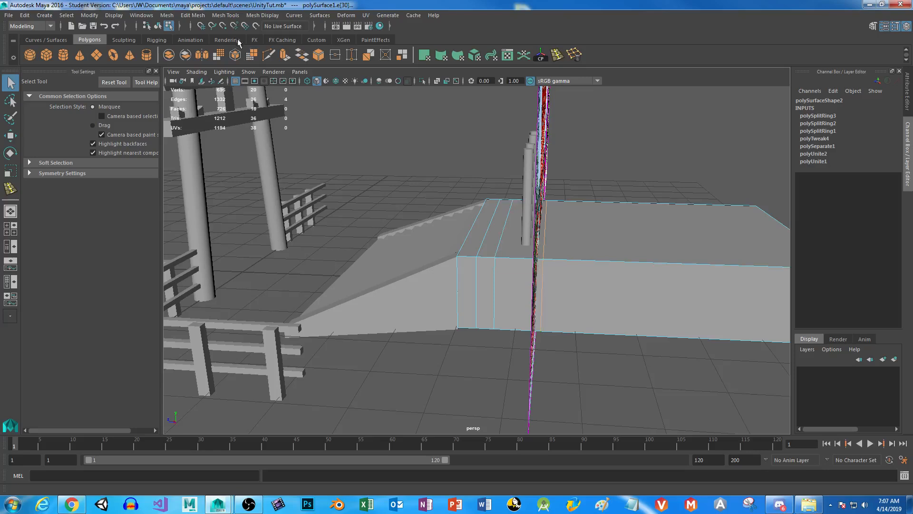
left_click(224, 16)
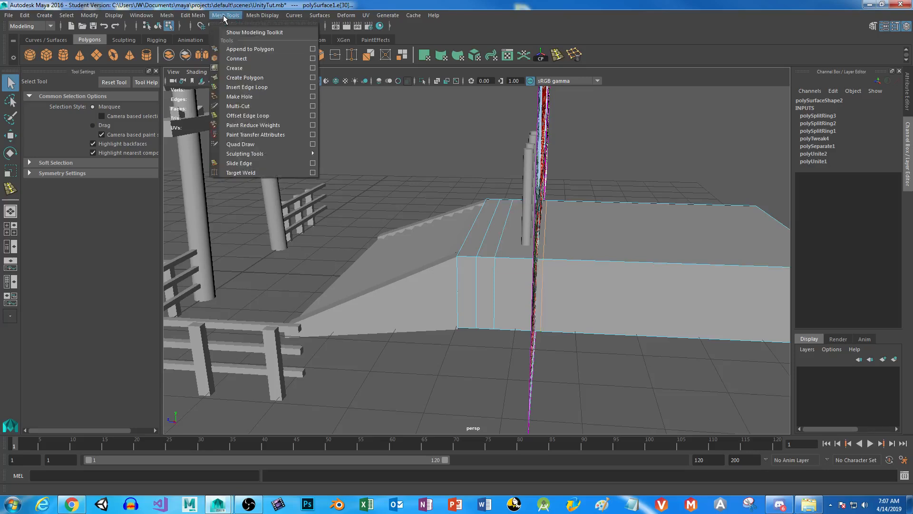
mouse_move(207, 19)
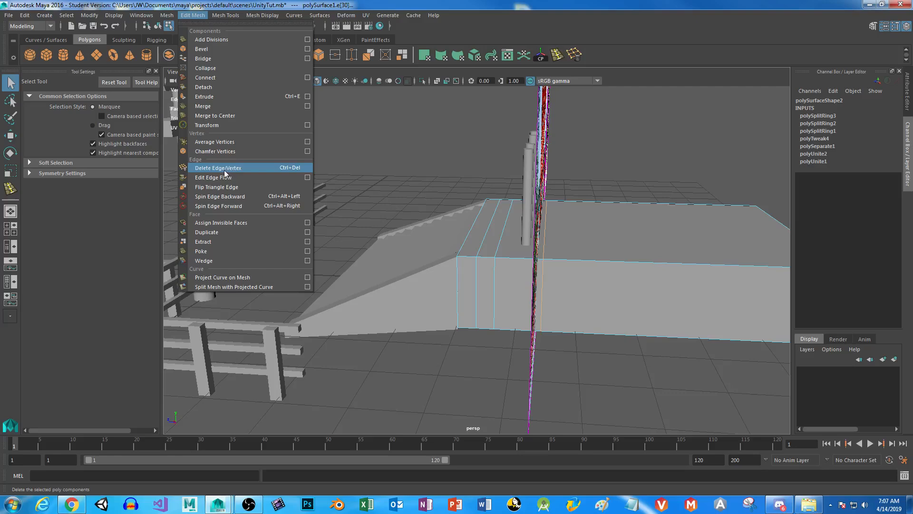
left_click(194, 17)
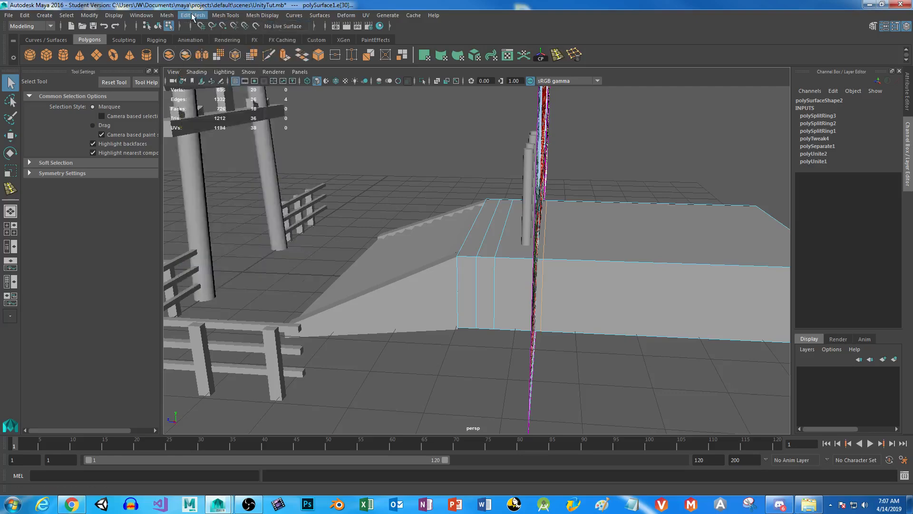
left_click(193, 17)
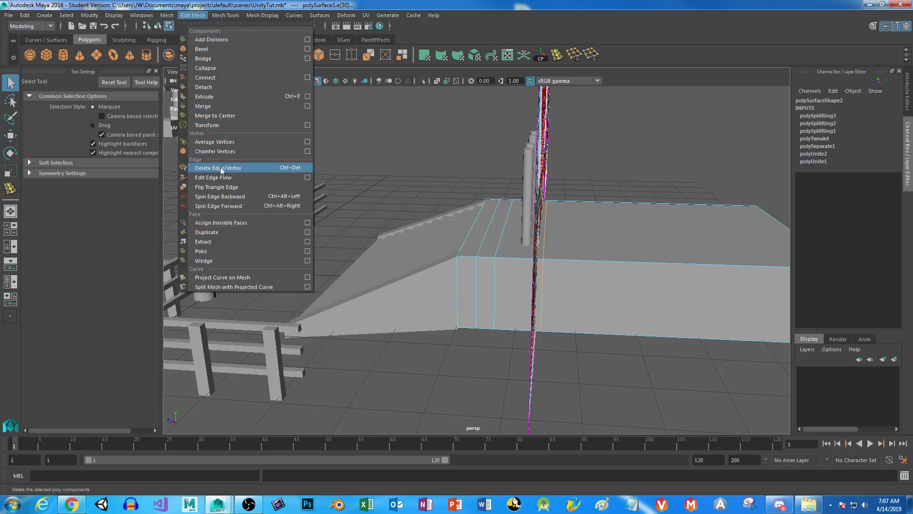
left_click(589, 55)
right_click(589, 55)
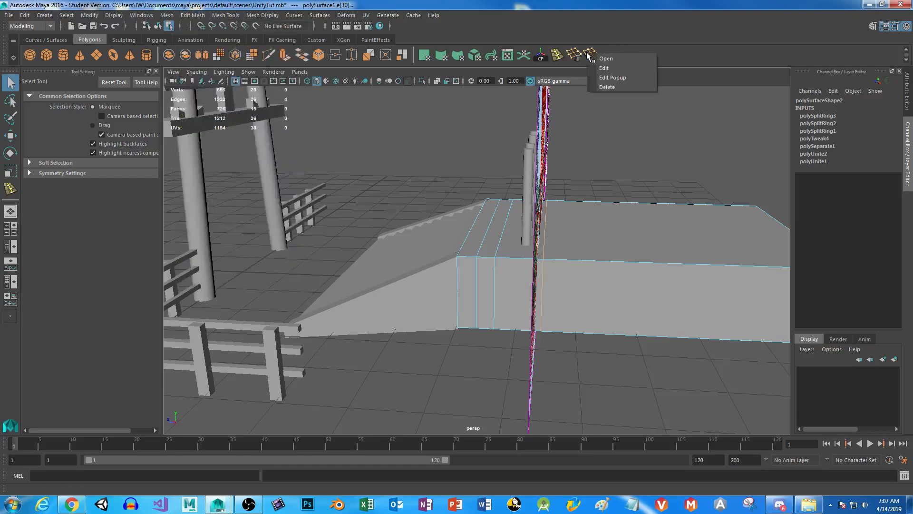
left_click(609, 88)
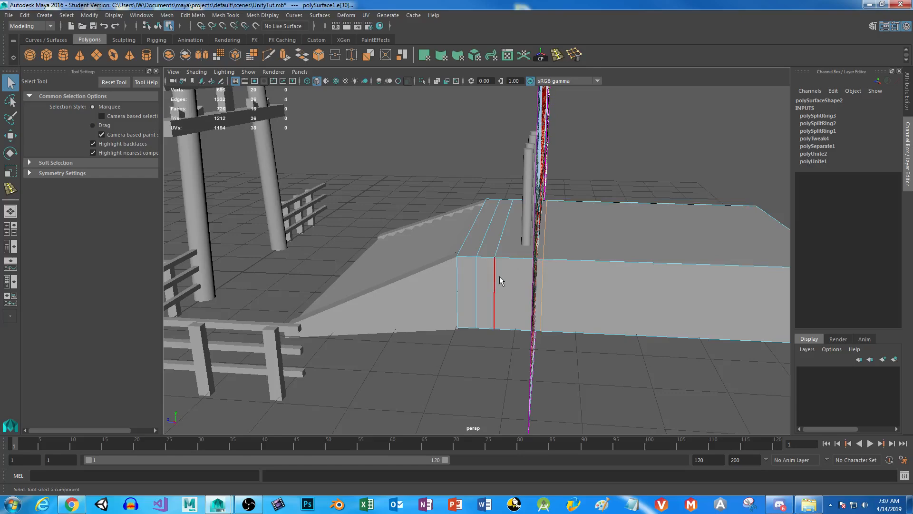
Move the edge loop beside the reference image to the platform's rear and the adjacent loop to the platform's middle.
left_click_drag(546, 278, 503, 220, "alt")
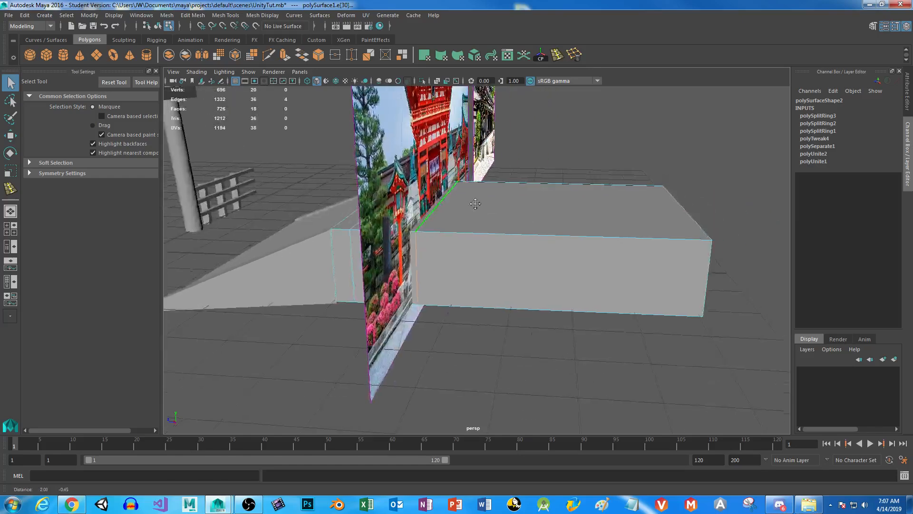
key("w")
left_click_drag(400, 231, 599, 238)
left_click_drag(514, 239, 428, 261, "alt")
left_click(349, 230)
left_click_drag(347, 234, 471, 236)
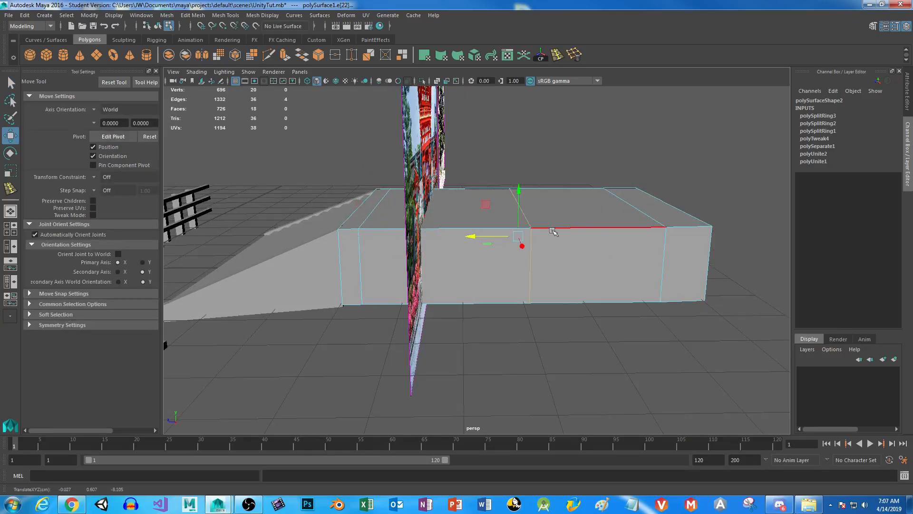
left_click_drag(555, 231, 481, 270, "alt")
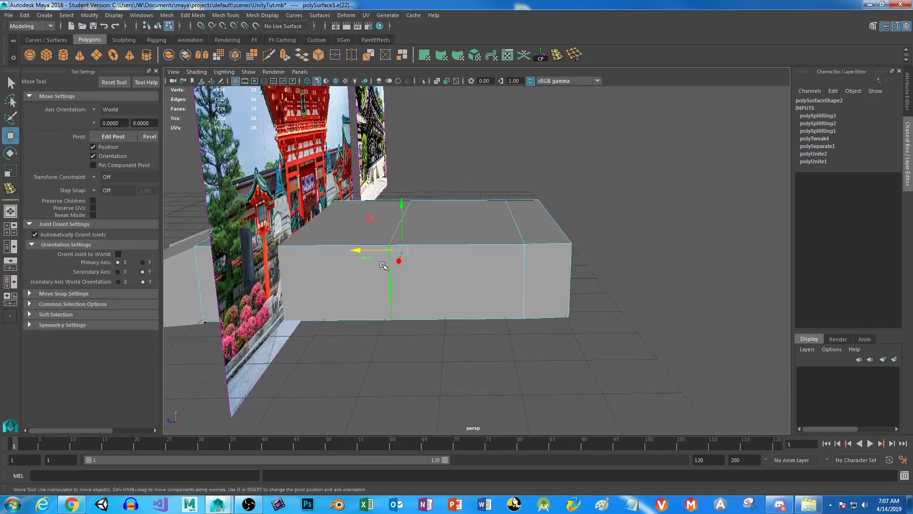
Delete the edges of the platform's middle loop, and remove the rear loop with Delete Edge/Vertex.
key("Delete")
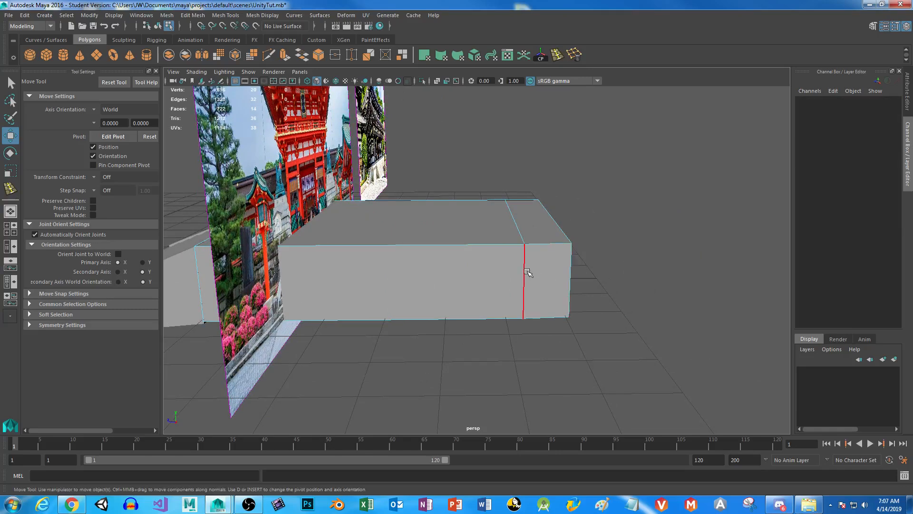
left_click(525, 271)
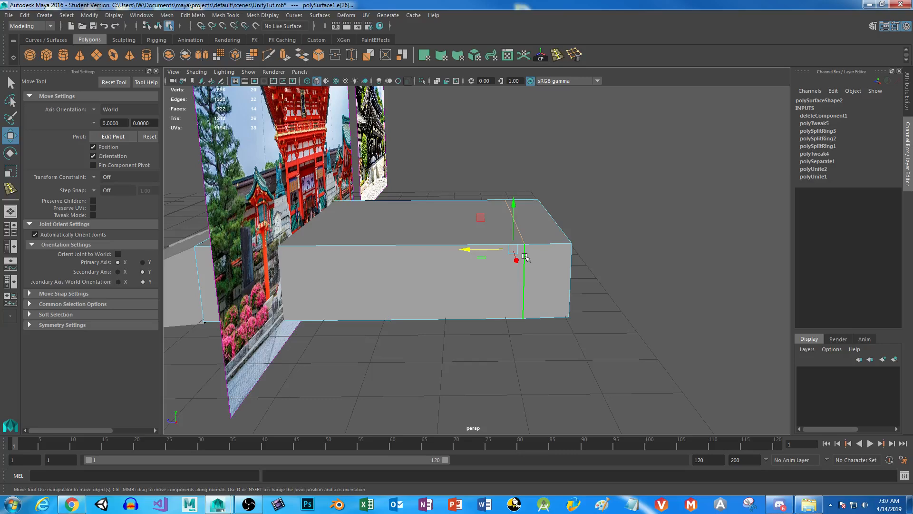
left_click(524, 279)
left_click(514, 219, "shift")
left_click_drag(506, 404, 501, 302, "alt")
left_click(513, 229, "shift")
left_click_drag(636, 335, 355, 290, "alt")
left_click_drag(295, 264, 523, 302, "alt")
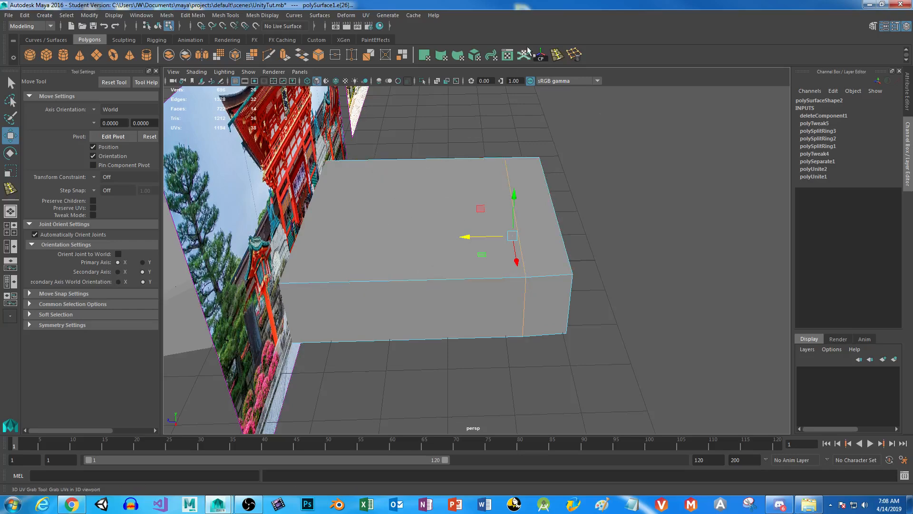
key("ctrl+Delete")
Try to remove the leftover vertices across the platform's middle with Delete Edge/Vertex.
right_click_drag(501, 162, 454, 161)
left_click_drag(446, 229, 464, 352, "alt")
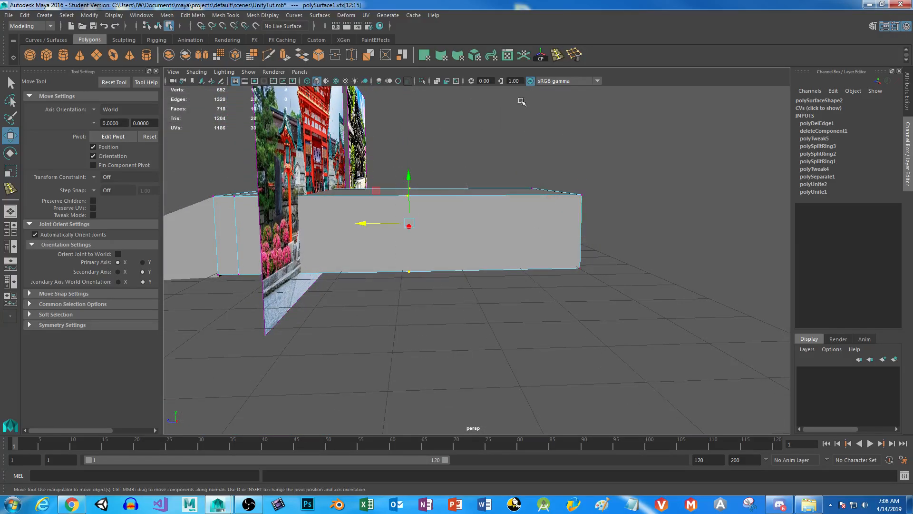
left_click(578, 58)
left_click_drag(550, 351, 478, 304, "alt")
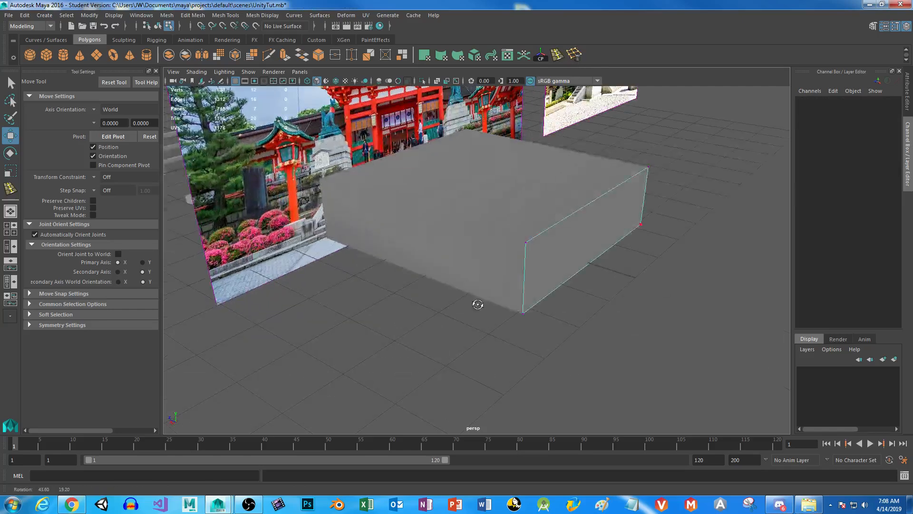
left_click_drag(414, 334, 469, 325, "alt")
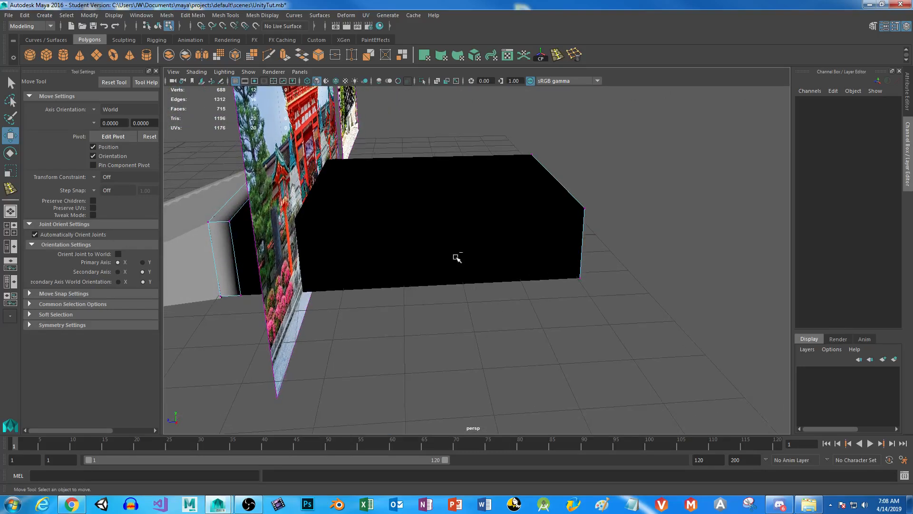
Undo the vertex and edge loop deletions and the move of the second edge loop.
key("ctrl+z")
key("ctrl+z")
key("ctrl+z")
key("ctrl+z")
key("ctrl+z")
key("ctrl+z")
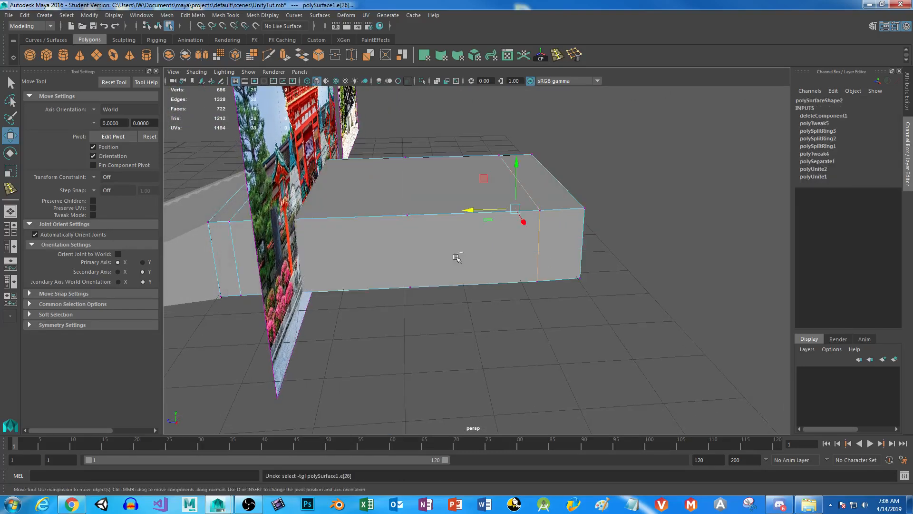
key("ctrl+z")
key("ctrl+z")
key("ctrl+z")
key("ctrl+z")
key("ctrl+z")
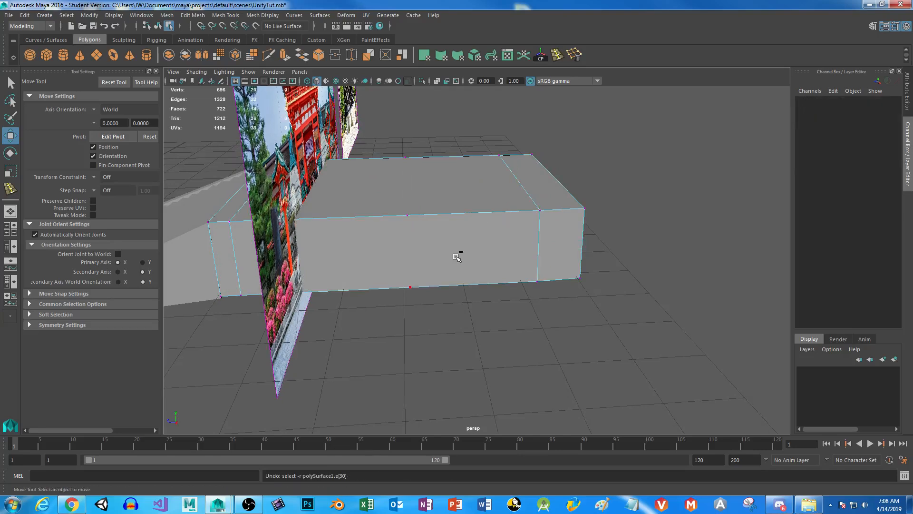
key("shift+z")
key("shift+z")
key("shift+z")
key("shift+z")
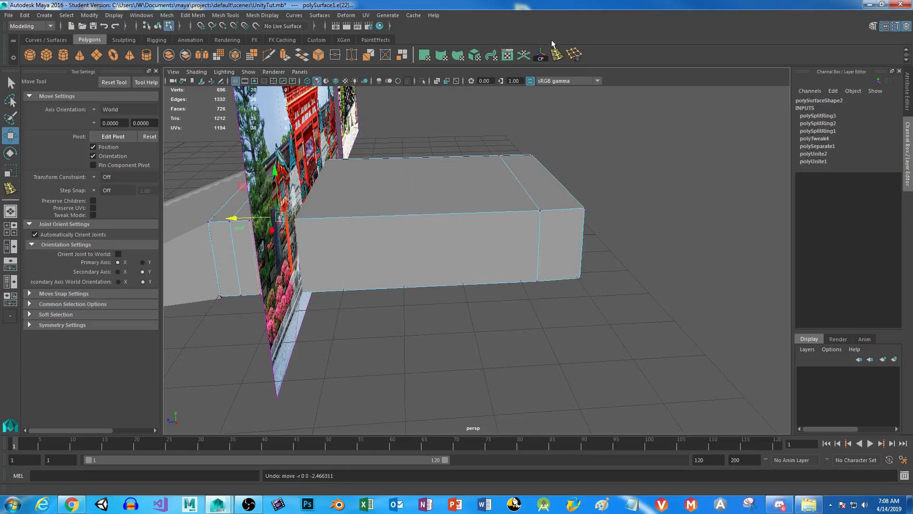
Delete the platform's two extra edge loops together with their vertices, keeping the loop nearest the stairs.
right_click_drag(474, 202, 475, 176)
double_click(524, 187)
key("Delete")
left_click_drag(475, 266, 428, 295, "alt")
right_click_drag(436, 232, 438, 255)
left_click(435, 271)
Extrude both end faces of the platform's narrow front strip outward with a Local Translate Z of 4.634.
left_click_drag(218, 281, 456, 326, "alt")
left_click(475, 321, "shift")
left_click_drag(640, 298, 463, 304, "alt")
left_click_drag(266, 302, 457, 367, "alt")
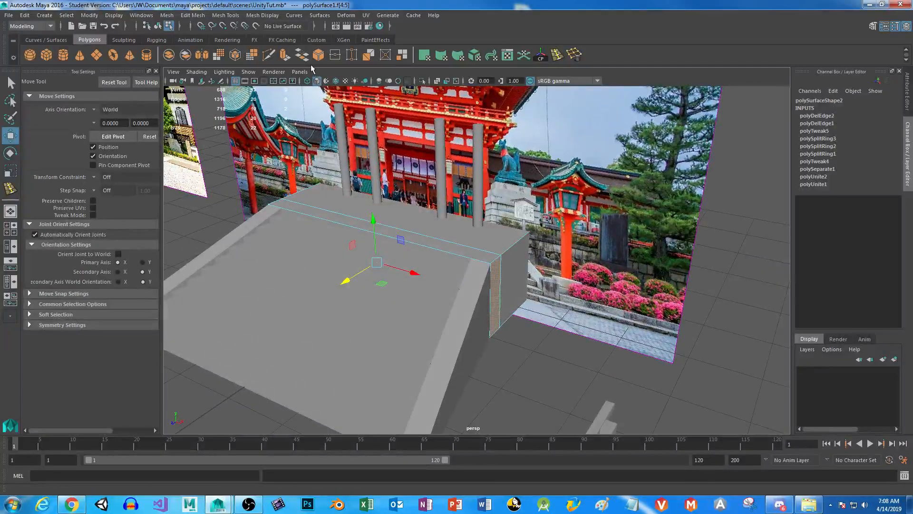
left_click(285, 55)
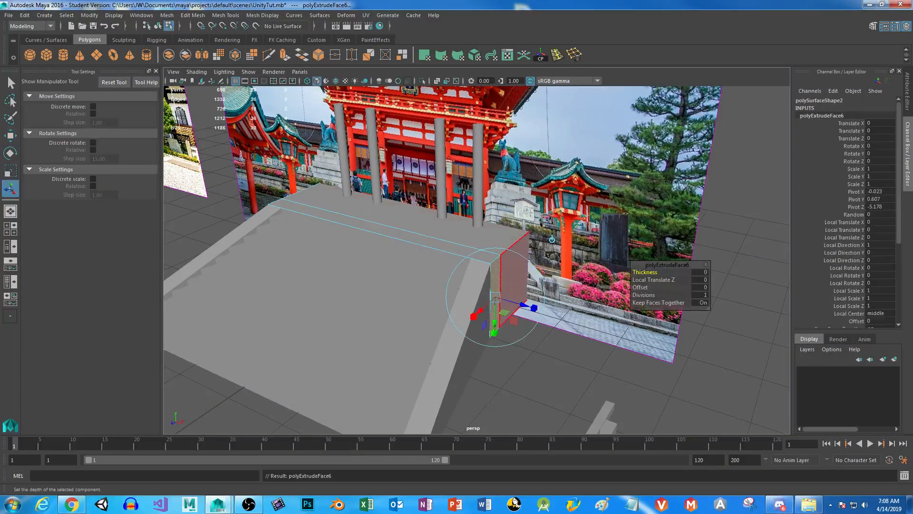
left_click_drag(526, 304, 535, 309)
left_click_drag(611, 332, 787, 418)
left_click_drag(523, 333, 434, 319, "alt")
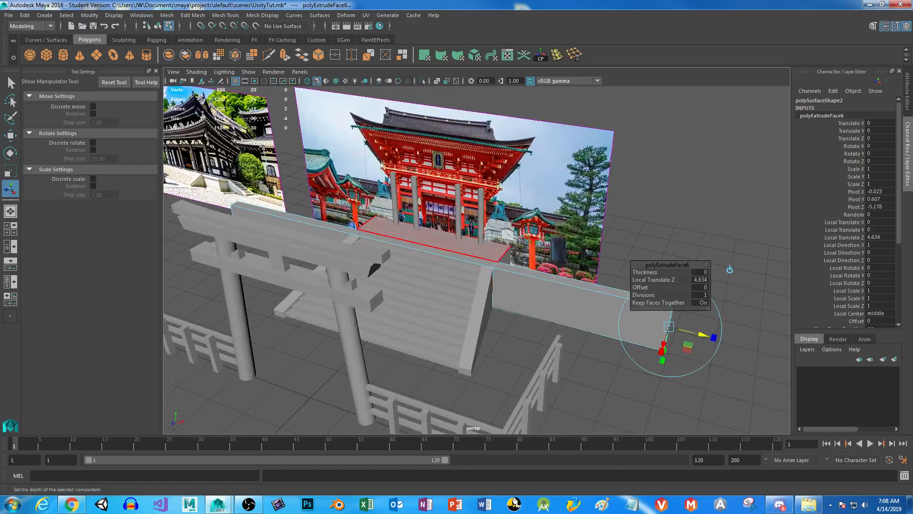
left_click_drag(520, 303, 451, 306, "alt")
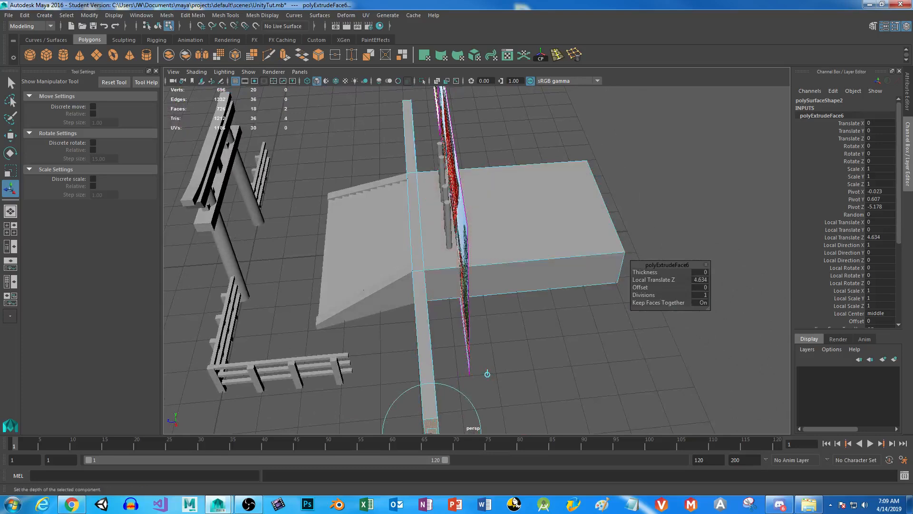
Insert two lengthwise edge loops along the platform, one close to each side edge.
left_click(556, 56)
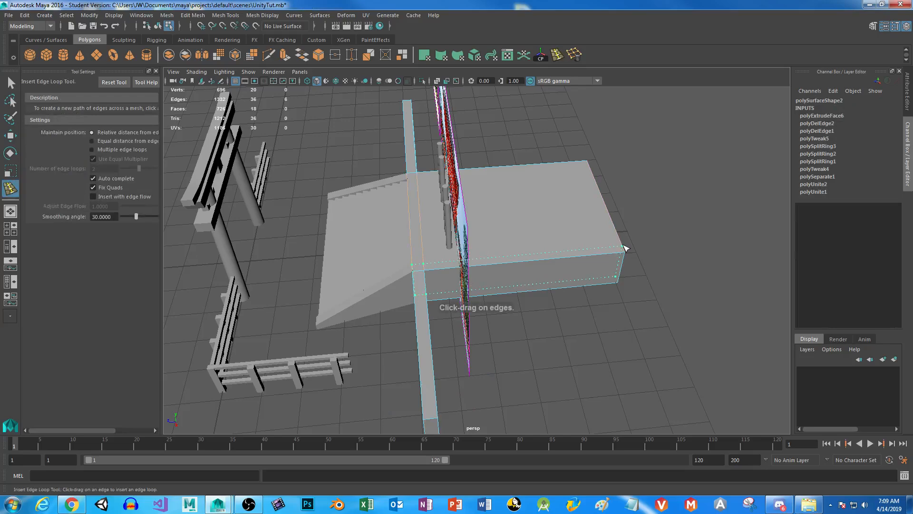
left_click(625, 249)
left_click_drag(625, 249, 631, 332, "alt")
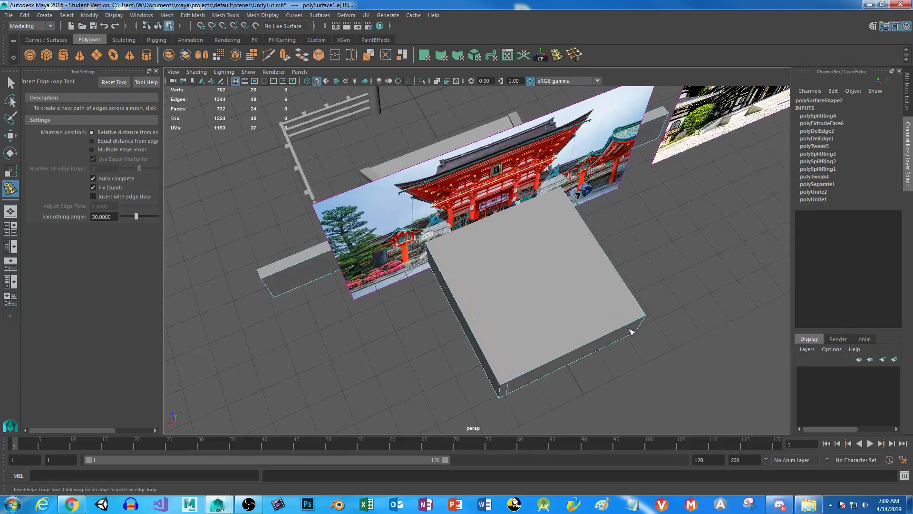
left_click(639, 322)
left_click_drag(456, 326, 550, 320, "alt")
key("q")
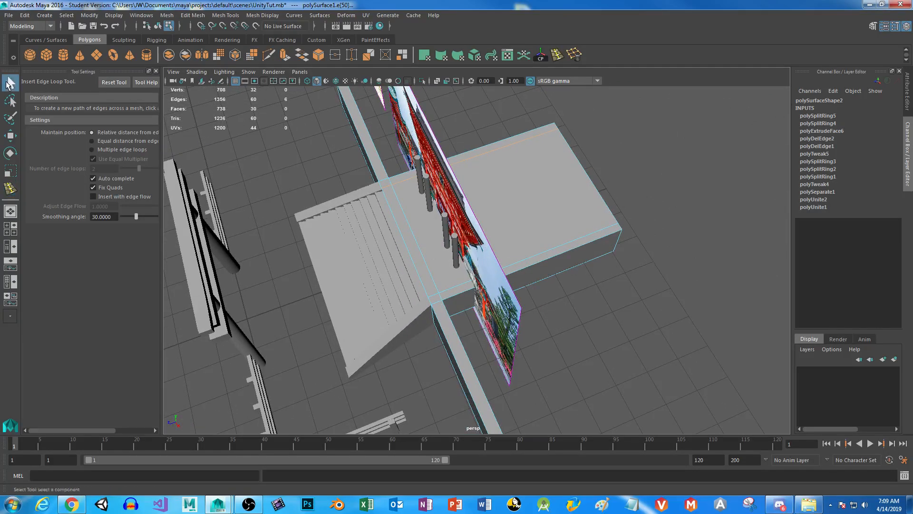
Extrude the narrow top faces along one platform side and its adjoining front wing upward with a Local Translate Z of 1.588.
right_click_drag(452, 230, 453, 258)
left_click(450, 298)
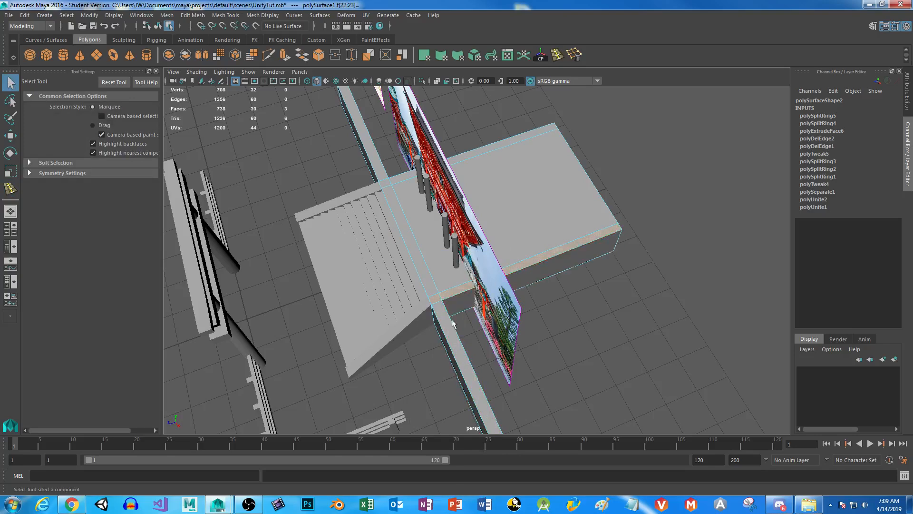
left_click(434, 299)
left_click(434, 300, "shift")
left_click(451, 292, "shift")
left_click_drag(413, 356, 450, 317, "alt")
left_click(285, 54)
left_click_drag(541, 285, 452, 250)
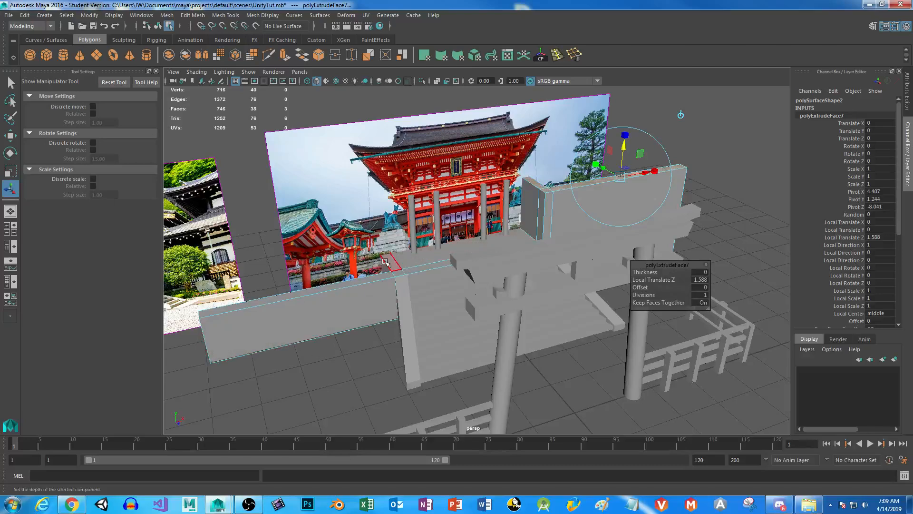
Extrude the platform's opposite side face, behind the lower front wing, outward with a Local Translate Z of 4.635.
left_click_drag(361, 322, 492, 321, "alt")
right_click_drag(475, 230, 468, 259)
left_click_drag(469, 260, 373, 332, "alt")
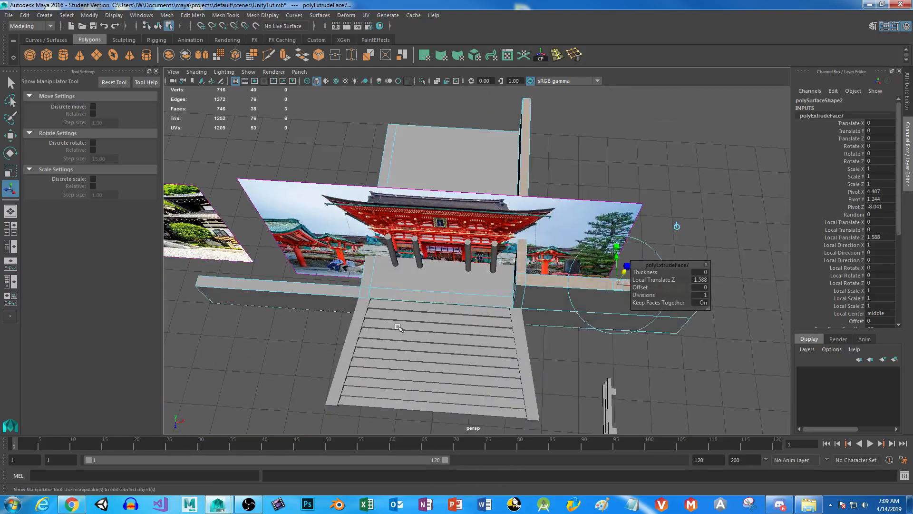
middle_click_drag(373, 333, 497, 324, "alt")
right_click_drag(483, 326, 502, 369, "alt")
left_click_drag(501, 368, 565, 333, "alt")
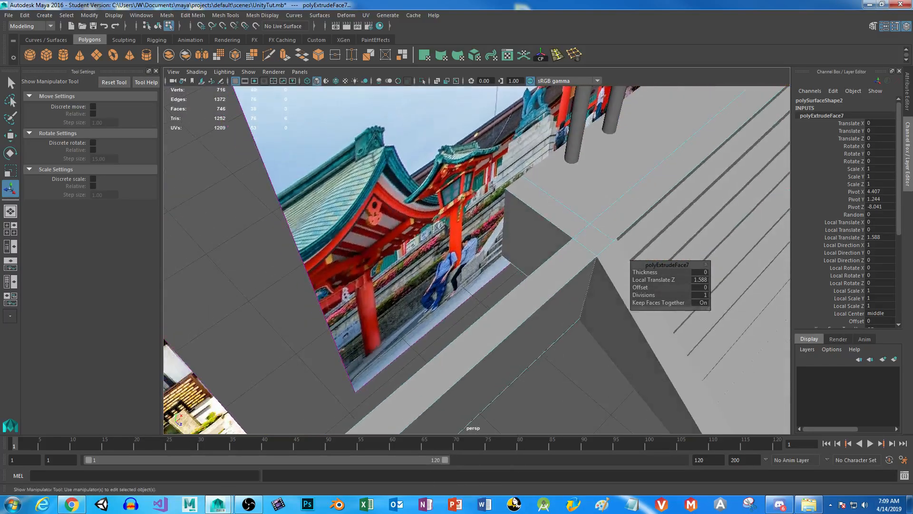
left_click(524, 221)
right_click_drag(523, 222, 403, 233, "alt")
left_click_drag(403, 232, 197, 296, "alt")
left_click(285, 56)
key("ctrl+e")
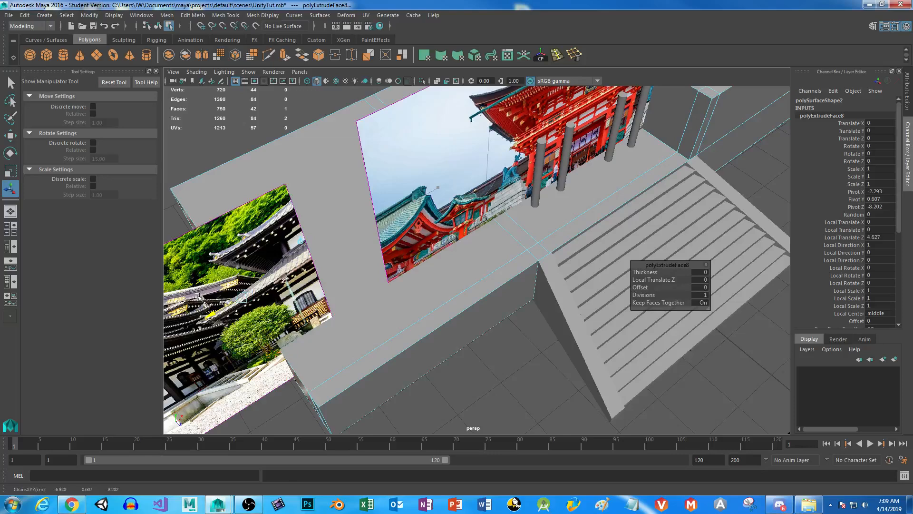
middle_click_drag(362, 304, 413, 233, "alt")
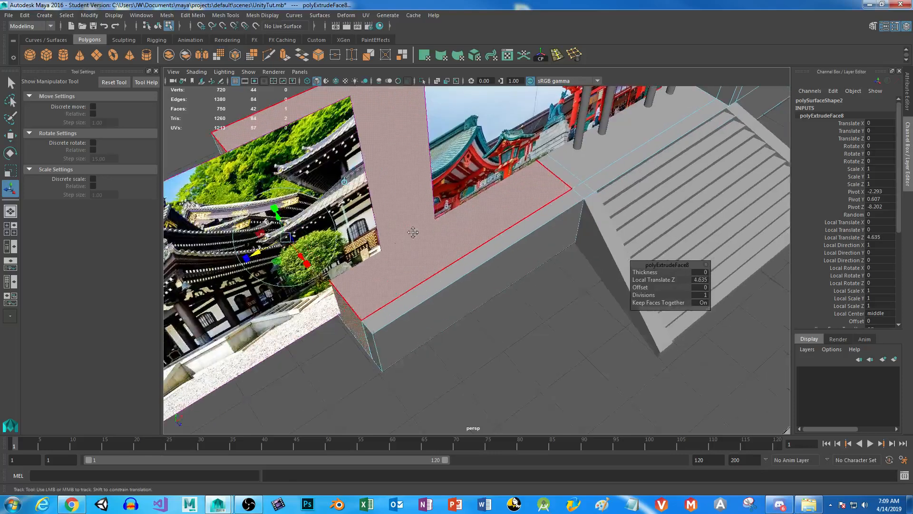
left_click_drag(413, 233, 390, 220, "alt")
right_click_drag(401, 212, 358, 214)
Align the vertices along the platform's outer side edge by scaling them flat along X in the top view.
scroll(369, 224, "down", 4)
scroll(369, 224, "down", 2)
key("space")
key("space")
scroll(379, 159, "down", 5)
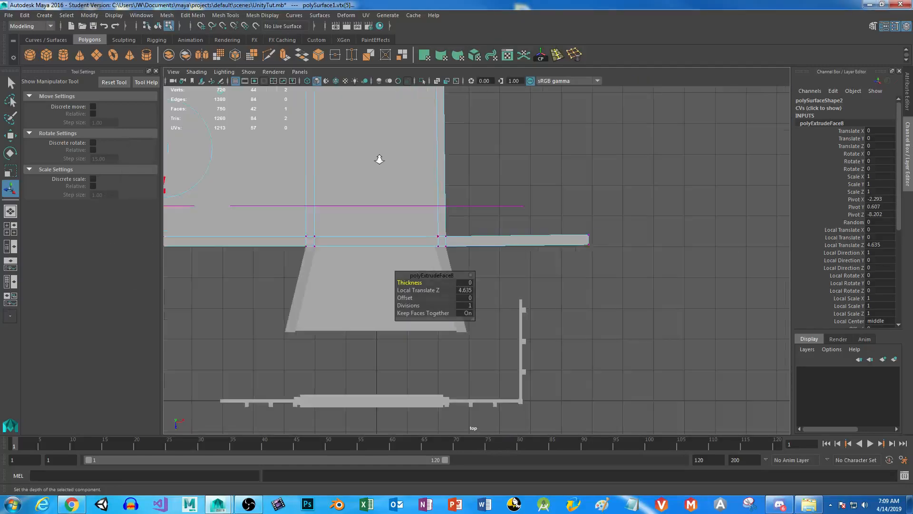
scroll(379, 160, "down", 4)
middle_click_drag(374, 194, 443, 215, "alt")
left_click_drag(285, 119, 347, 344)
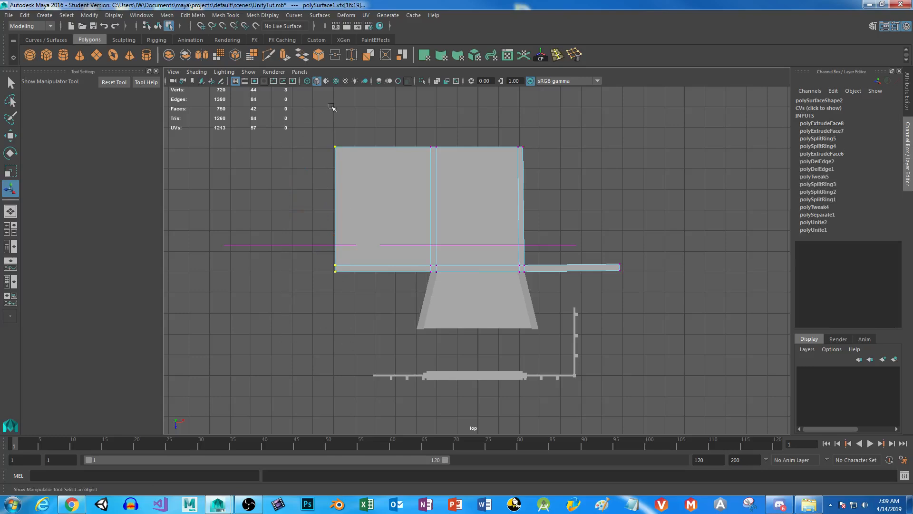
key("r")
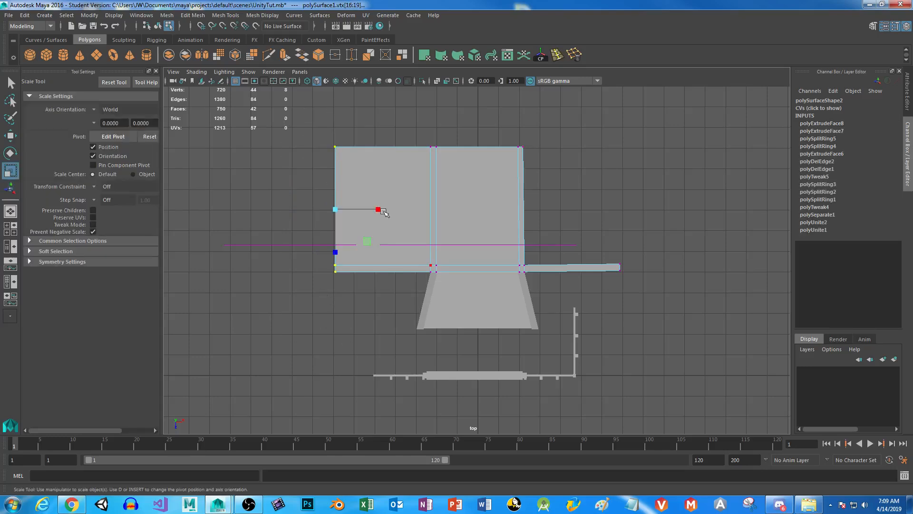
left_click_drag(380, 211, 205, 220)
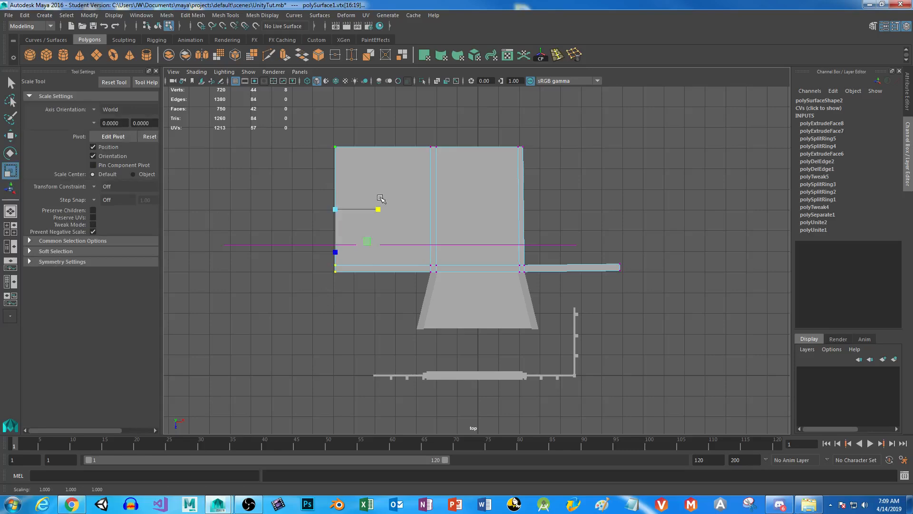
left_click_drag(379, 211, 310, 211)
key("space")
key("space")
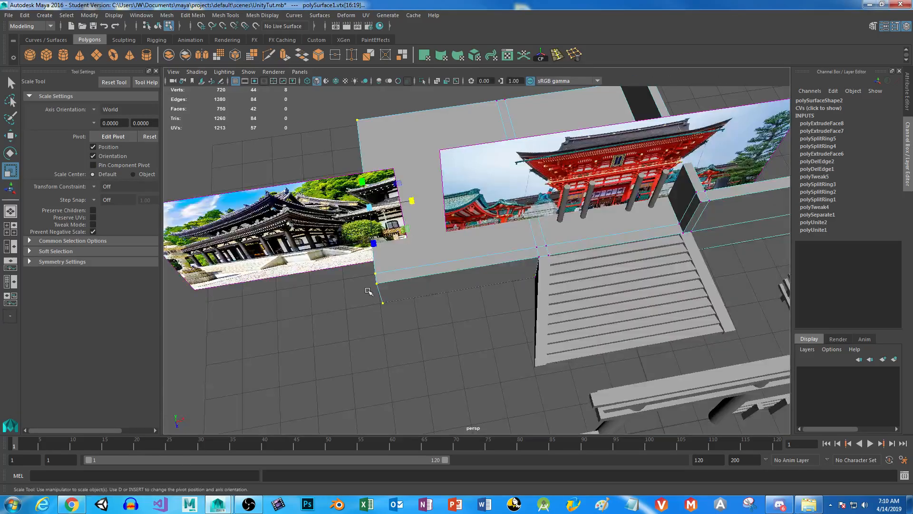
Move the end face of the front wing's narrow strip outward along Z to expose the gap between strip and platform.
left_click_drag(368, 291, 428, 281, "alt")
right_click_drag(428, 280, 485, 312, "alt")
left_click_drag(485, 312, 517, 305, "alt")
right_click_drag(488, 230, 489, 255)
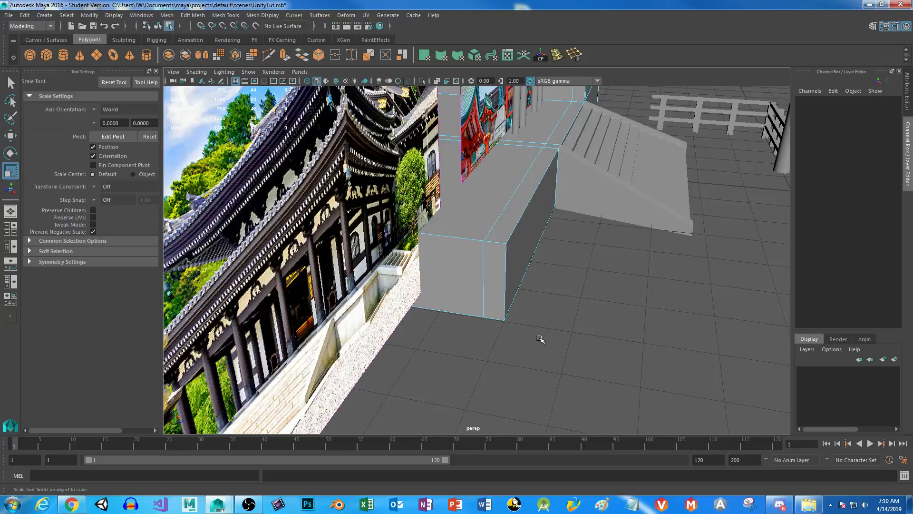
left_click(494, 281)
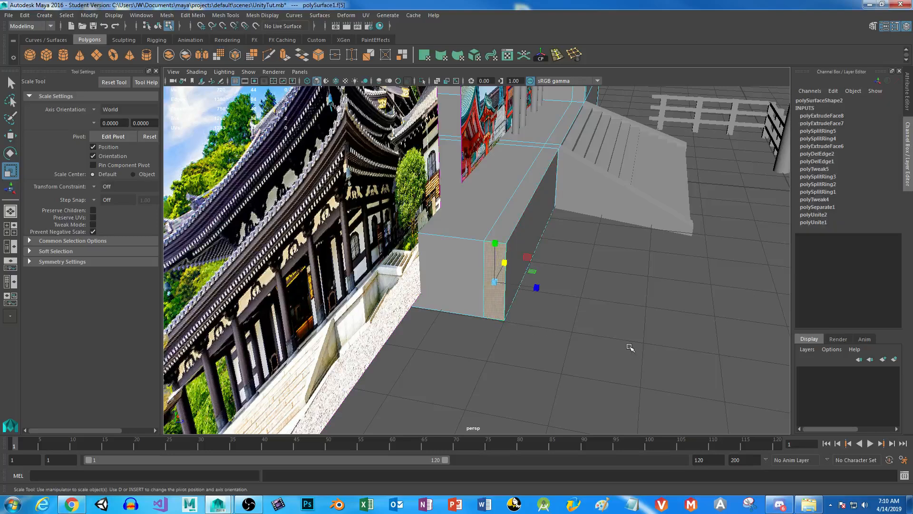
key("3")
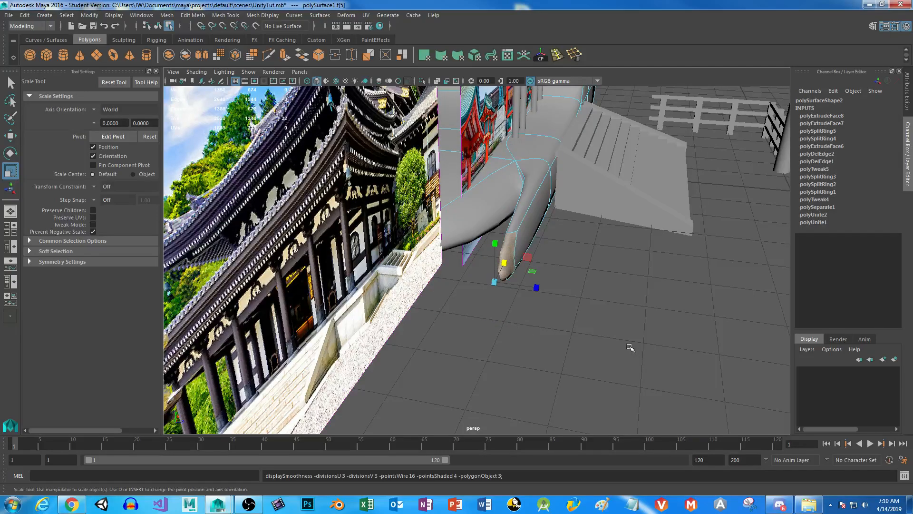
key("1")
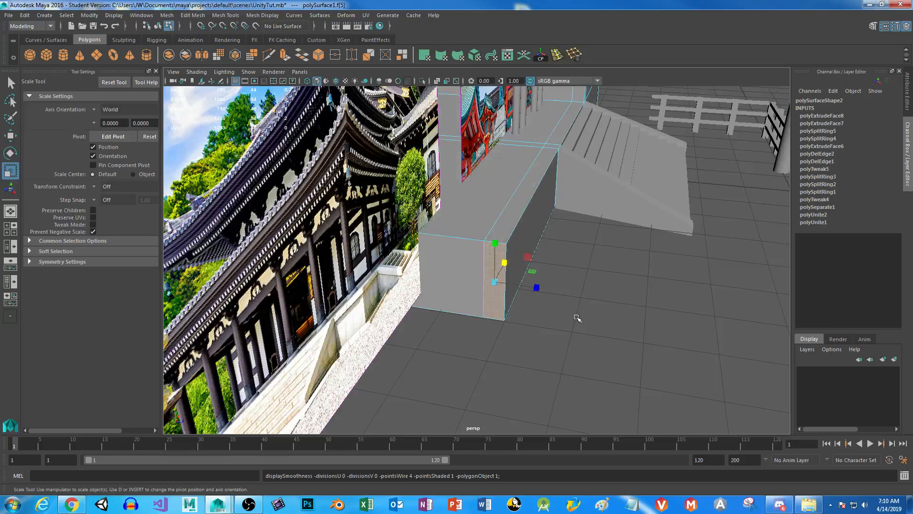
key("w")
left_click_drag(540, 288, 600, 297)
left_click_drag(536, 369, 603, 353, "alt")
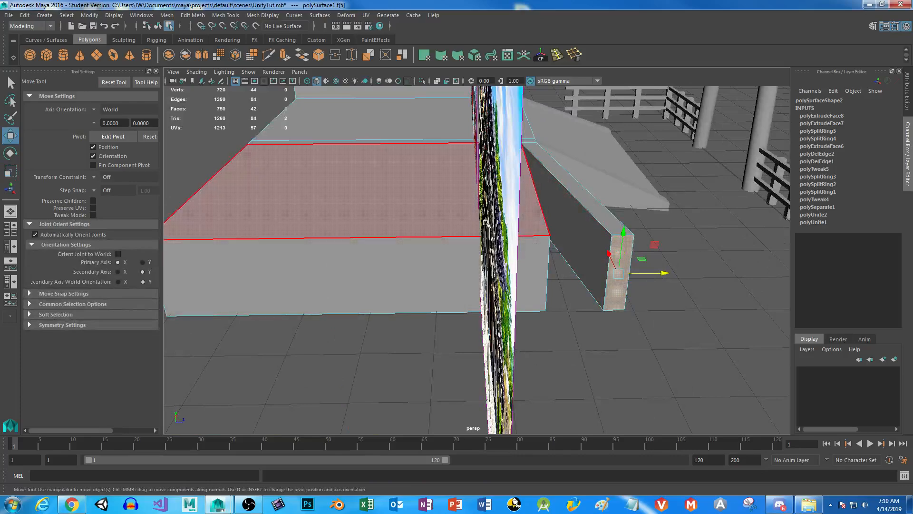
left_click_drag(516, 221, 509, 327, "alt")
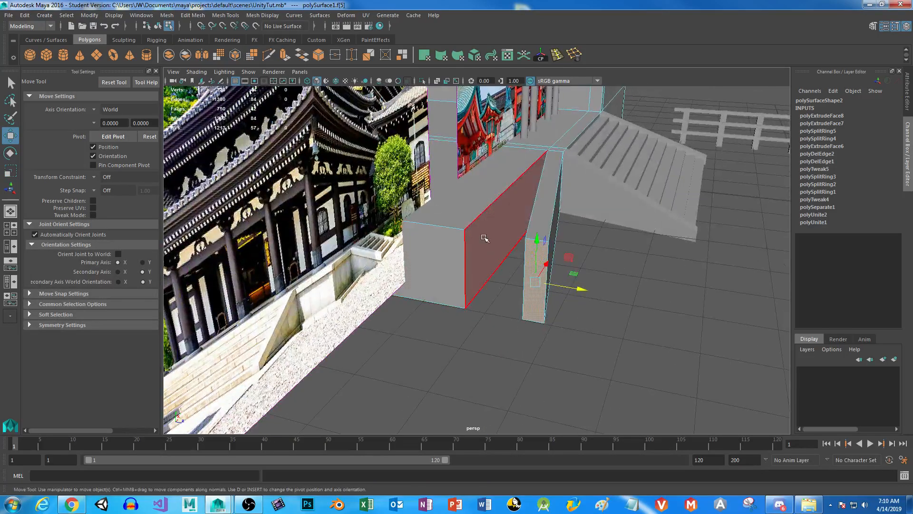
Delete the two facing inner faces between the front strip and the platform wing.
left_click(487, 255)
left_click_drag(497, 326, 554, 290, "alt")
left_click(555, 259, "shift")
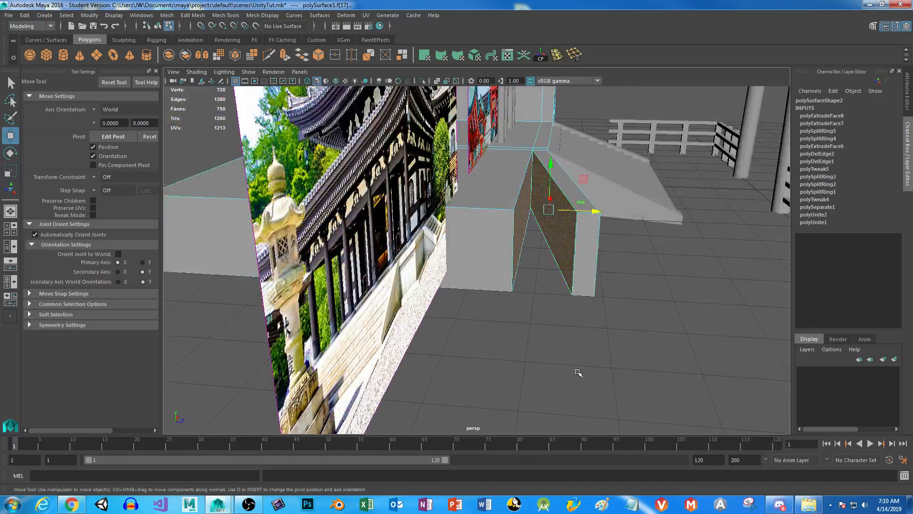
key("Delete")
Move the narrow strip's end face back along Z until it sits flush against the platform wing.
right_click(579, 234)
left_click(580, 234)
left_click_drag(631, 257, 568, 259)
left_click_drag(599, 297, 562, 328, "alt")
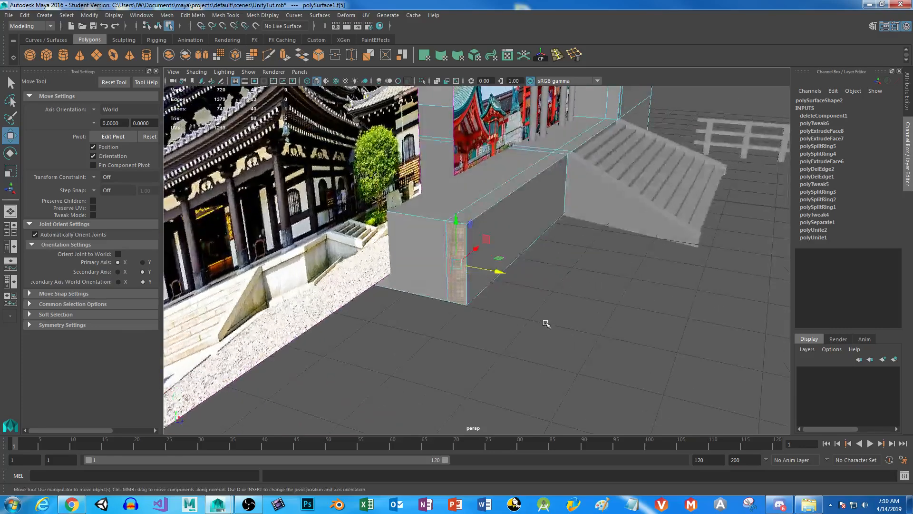
Merge the two overlapping vertices at the bottom of the seam between the front strip and the platform wing.
middle_click_drag(547, 324, 585, 284, "alt")
right_click_drag(352, 304, 425, 316, "alt")
right_click_drag(445, 231, 404, 232)
left_click_drag(449, 294, 505, 207)
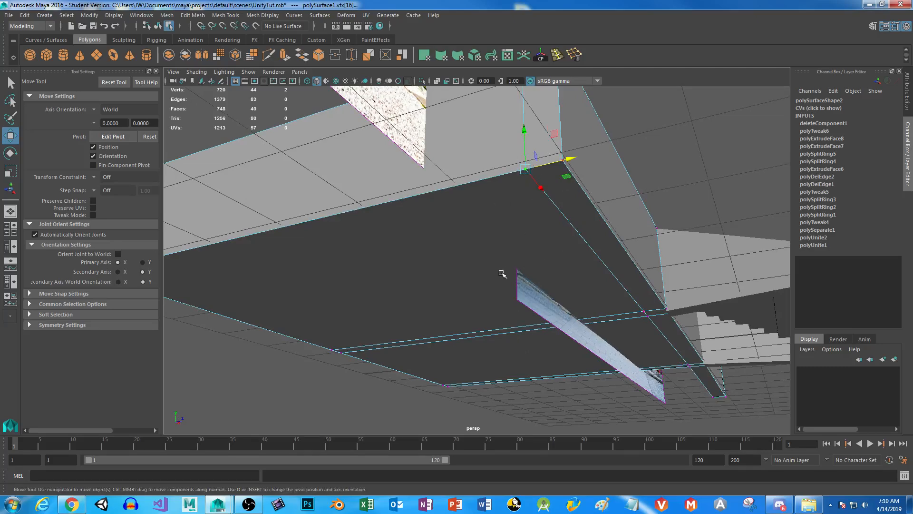
left_click(334, 57)
Merge the two overlapping vertices at the top of the seam on the wing's end.
middle_click_drag(470, 121, 411, 237, "alt")
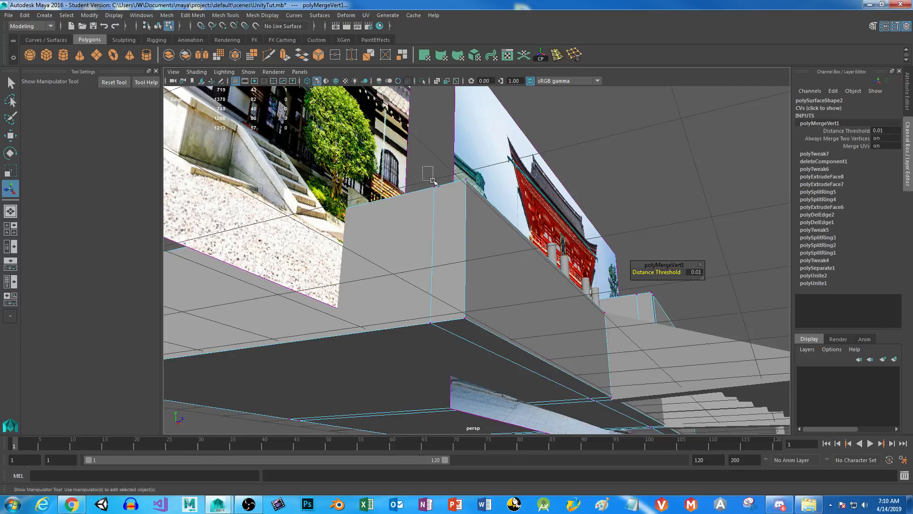
left_click_drag(427, 172, 447, 201)
middle_click_drag(325, 131, 356, 371, "alt")
scroll(337, 167, "down", 4)
middle_click_drag(381, 235, 520, 257, "alt")
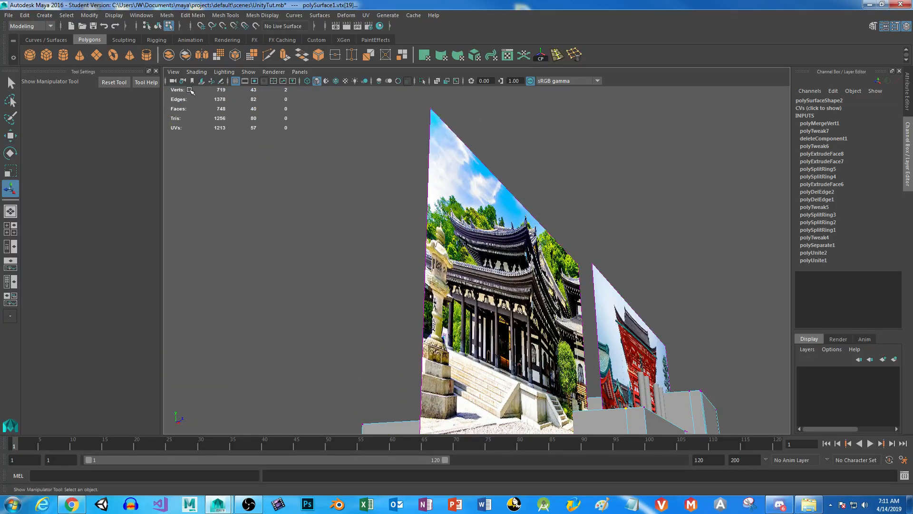
left_click_drag(642, 325, 630, 292, "alt")
left_click(642, 301)
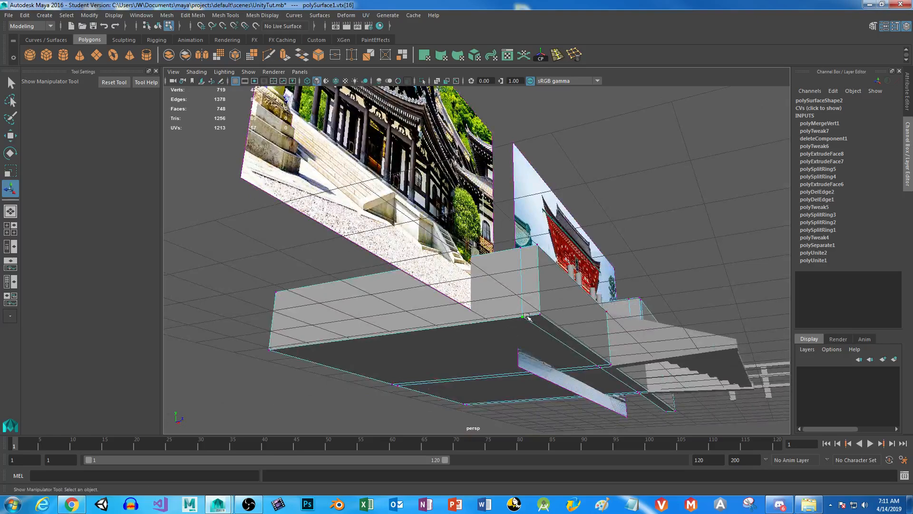
left_click_drag(259, 283, 396, 372, "alt")
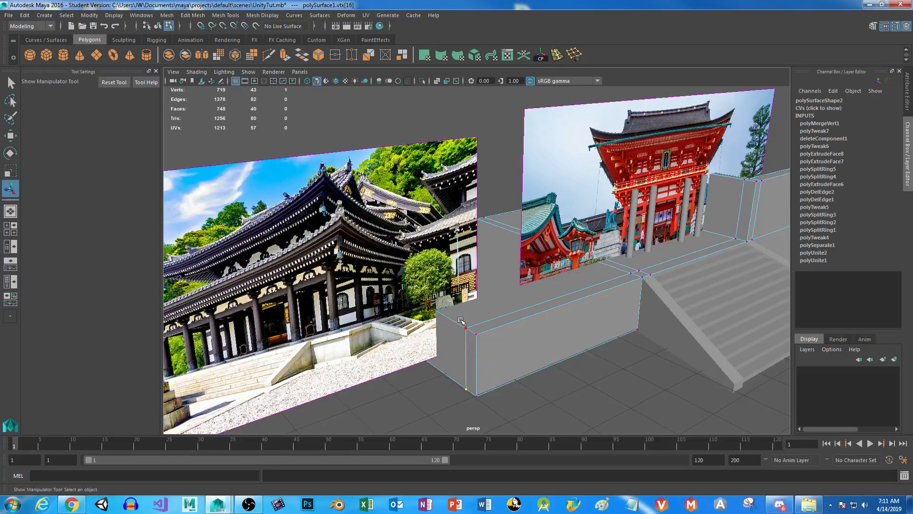
left_click_drag(465, 334, 467, 336)
left_click_drag(517, 267, 547, 287, "alt")
scroll(558, 326, "up", 4)
left_click_drag(558, 327, 523, 281, "alt")
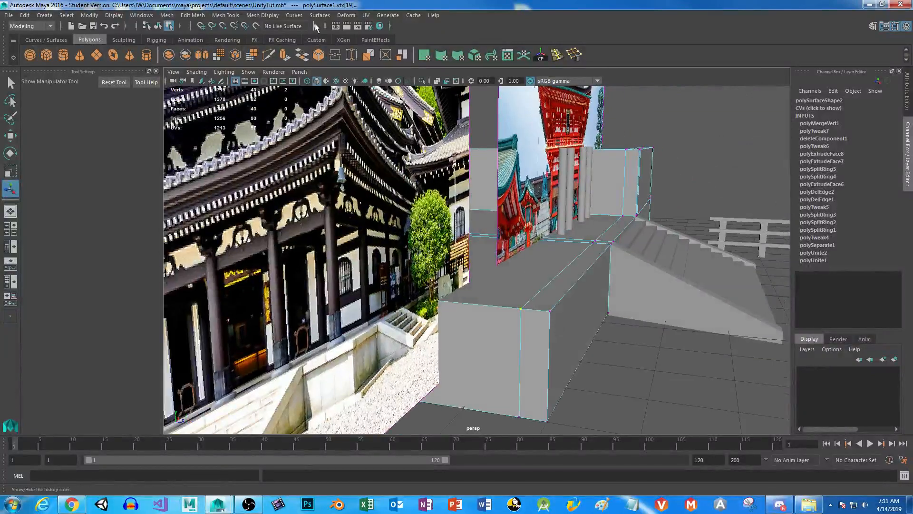
left_click(336, 55)
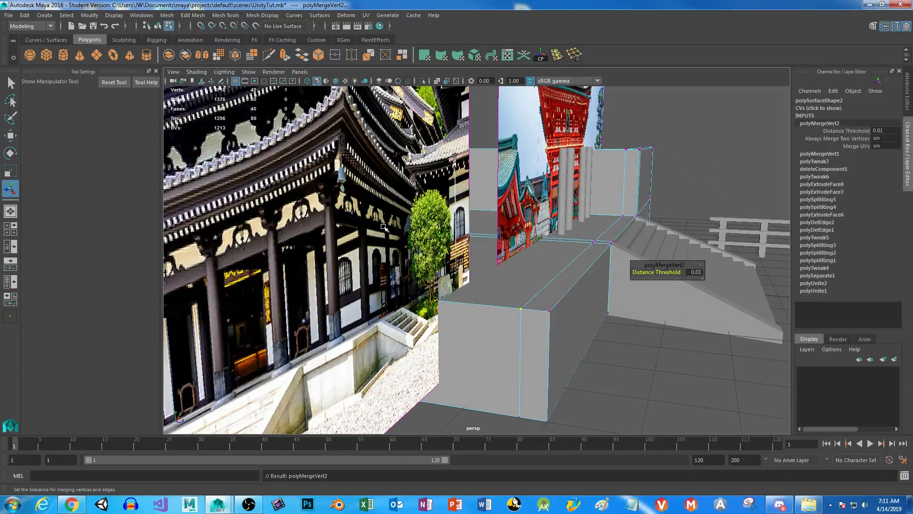
Inspect the merged wing corner using the smooth mesh preview, and return to the unsmoothed display.
scroll(385, 227, "down", 5)
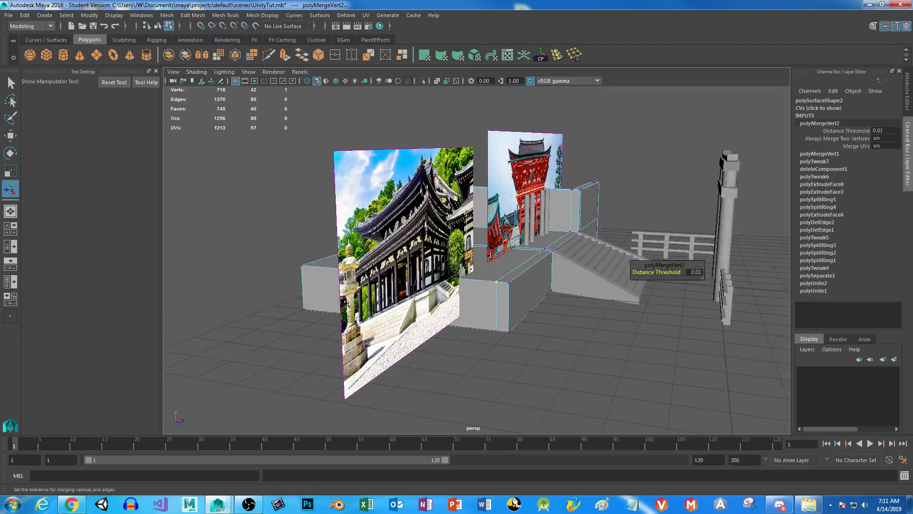
scroll(472, 258, "up", 5)
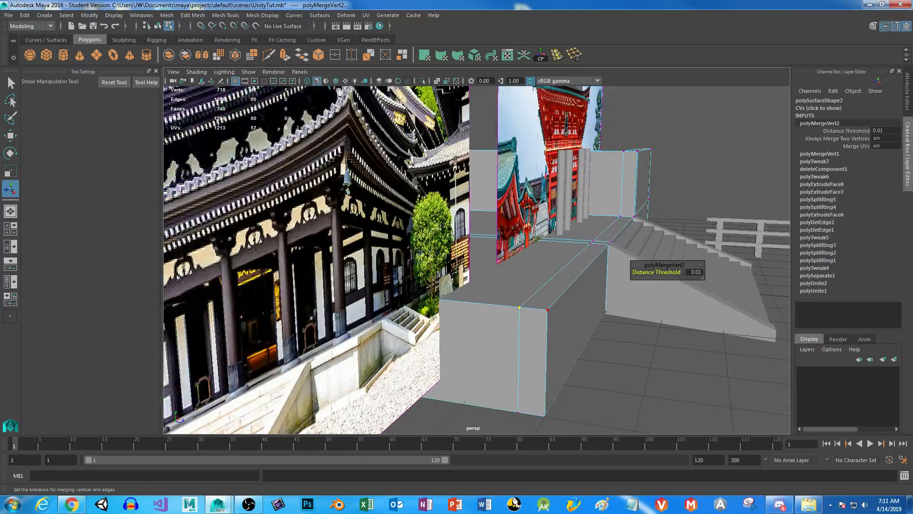
key("3")
left_click_drag(543, 309, 563, 375, "alt")
key("1")
left_click_drag(531, 336, 547, 404, "alt")
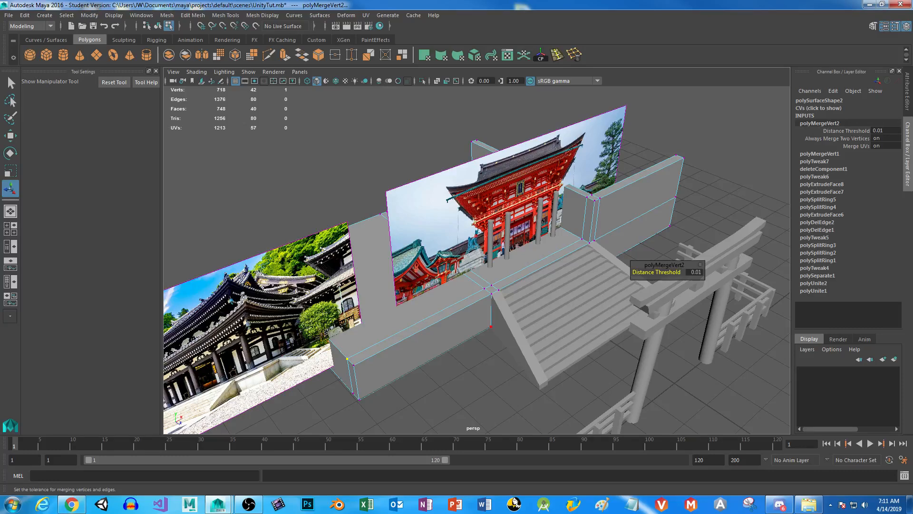
left_click_drag(417, 335, 448, 271, "alt")
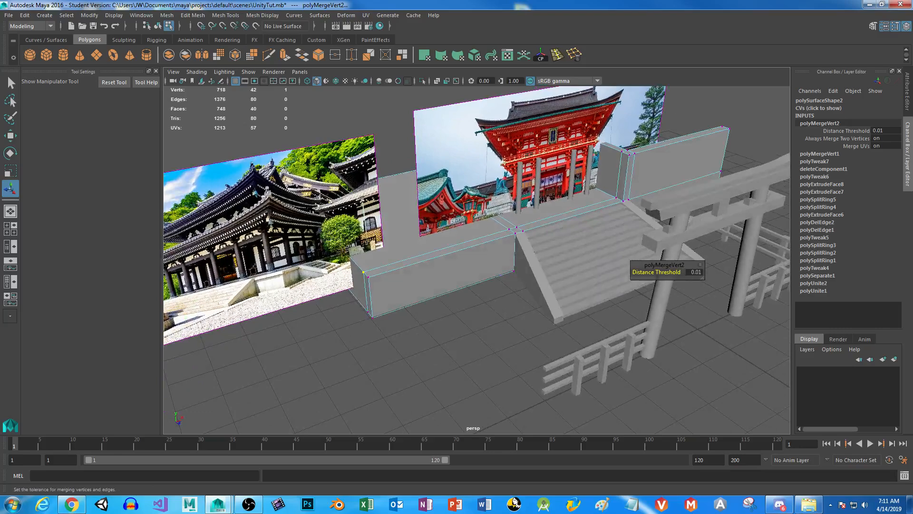
Select all the stair treads and side pieces in the top view and combine them into one mesh.
left_click(498, 321)
left_click_drag(498, 321, 541, 278, "alt")
right_click_drag(572, 196, 616, 184)
left_click(545, 201)
left_click_drag(562, 226, 497, 266, "alt")
key("space")
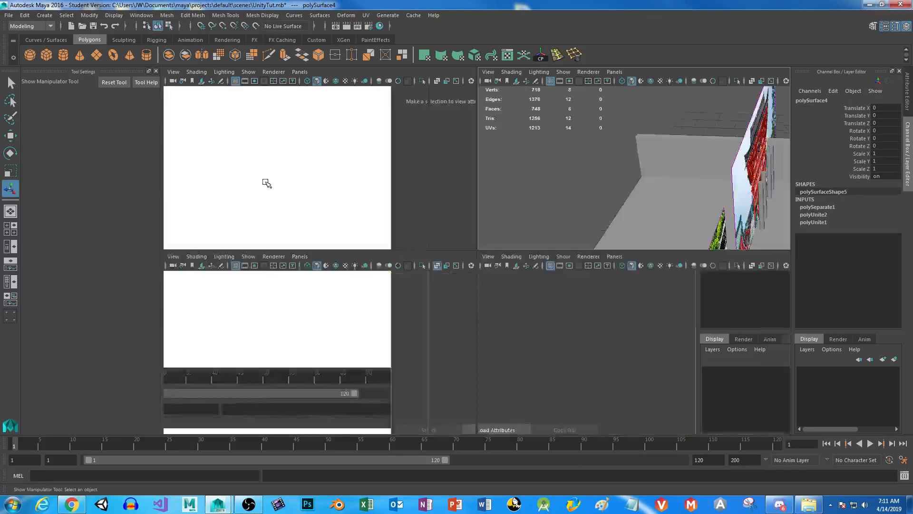
key("space")
middle_click_drag(461, 267, 385, 237, "alt")
scroll(371, 239, "up", 3)
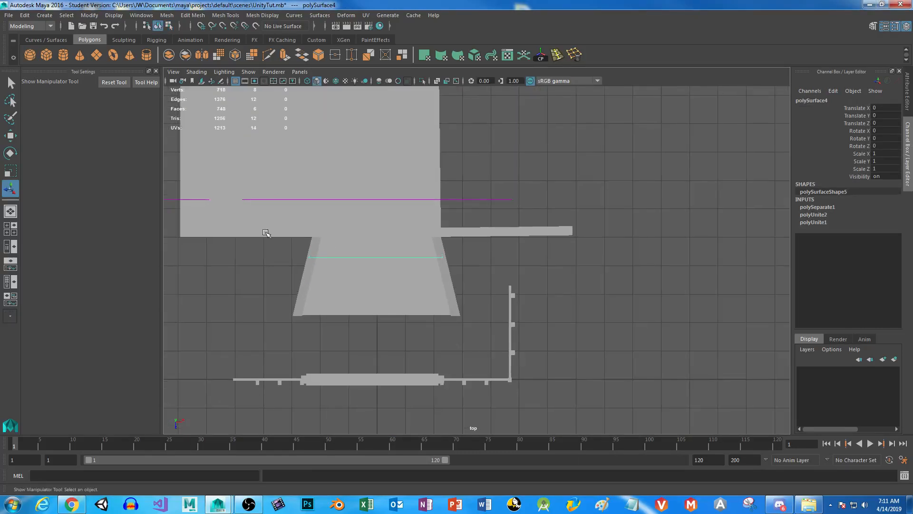
left_click_drag(284, 239, 483, 333)
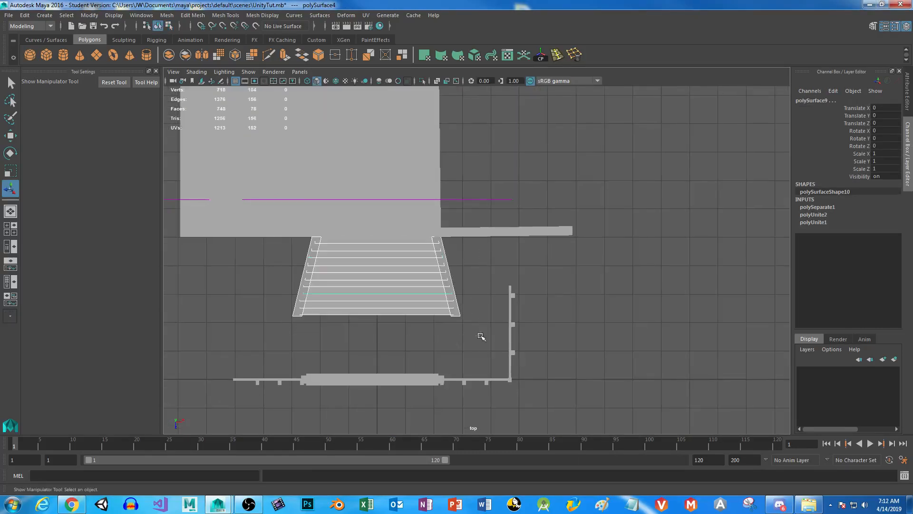
key("space")
key("space")
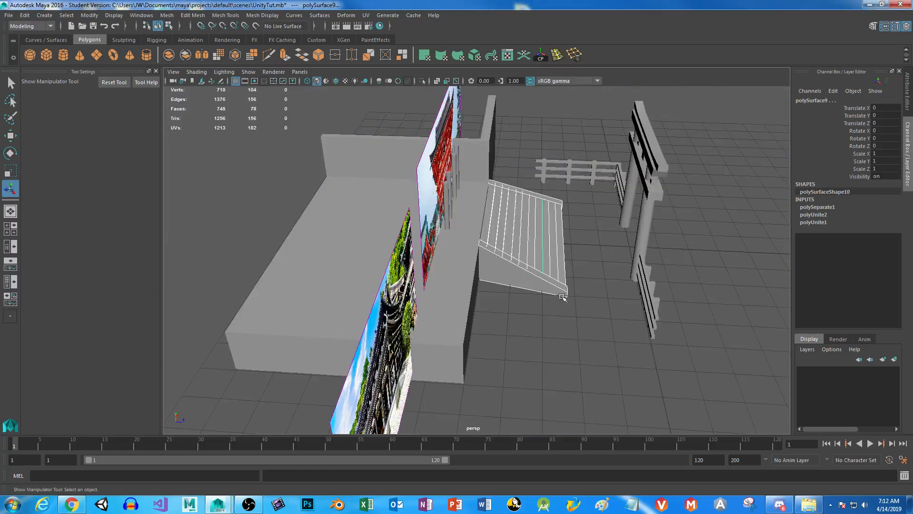
left_click(169, 55)
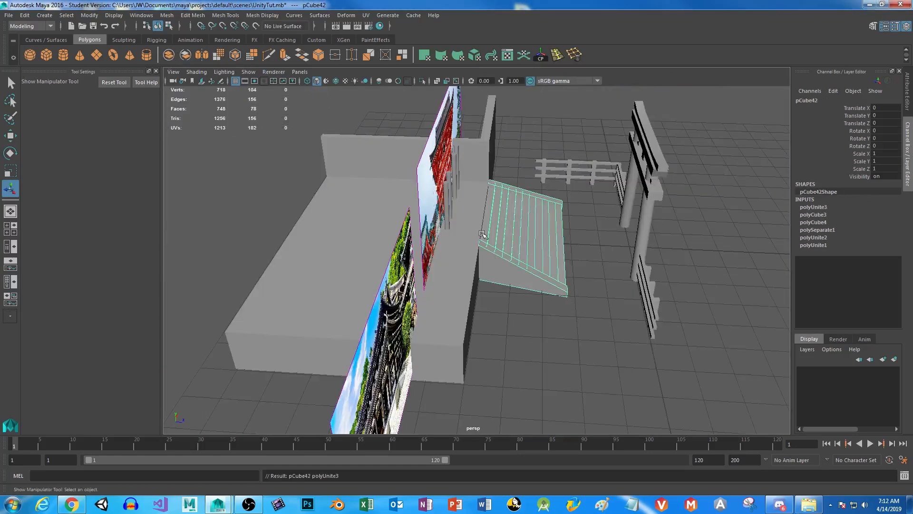
Duplicate the combined staircase and center the copy's pivot.
left_click_drag(570, 318, 540, 300, "alt")
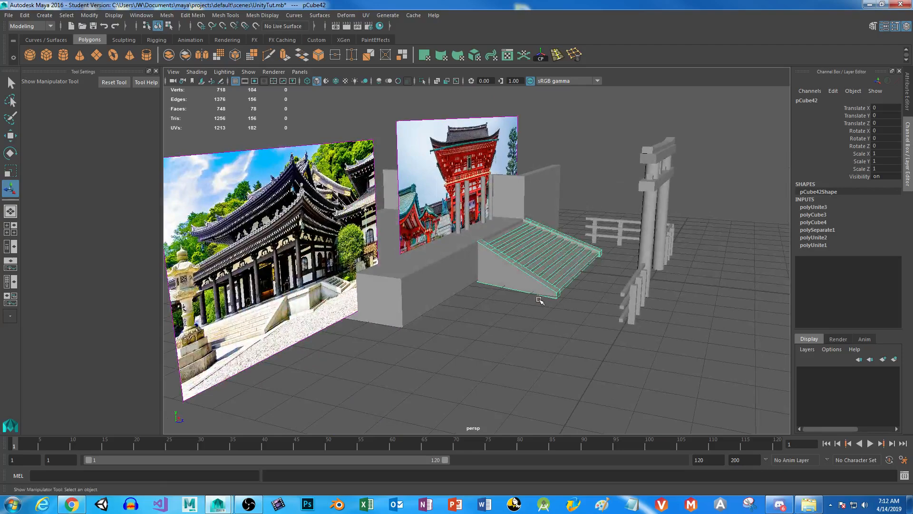
key("ctrl+d")
key("w")
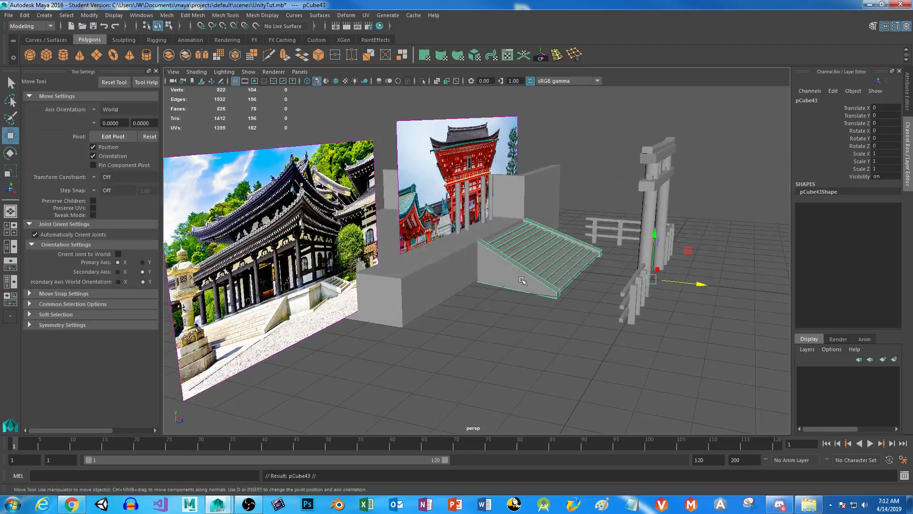
left_click(541, 57)
Move the staircase copy along X to about -10.506, clear of the platform.
left_click_drag(553, 243, 388, 355)
middle_click_drag(465, 300, 526, 259, "alt")
scroll(527, 259, "down", 3)
left_click_drag(526, 259, 568, 235, "alt")
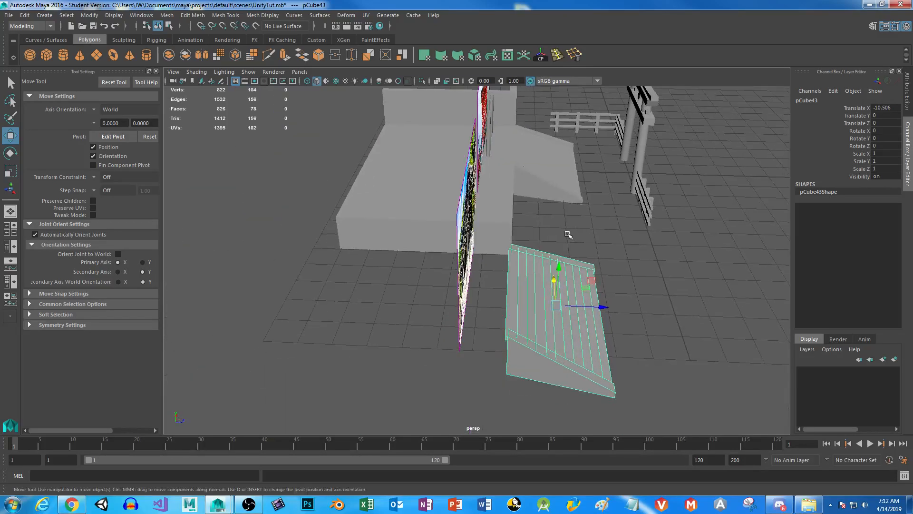
Rotate the staircase copy around the Y axis, setting Rotate Y to -90.
key("e")
left_click_drag(587, 335, 630, 282)
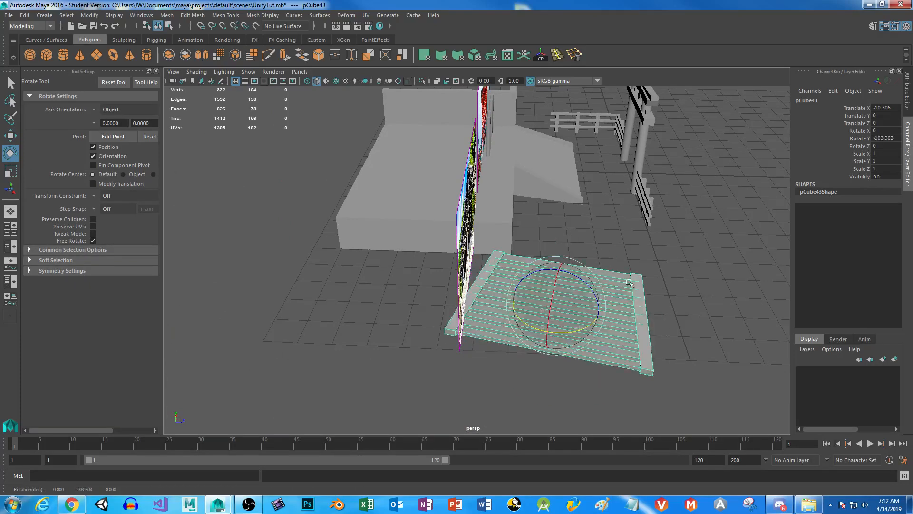
double_click(886, 138)
type("-90")
key("Return")
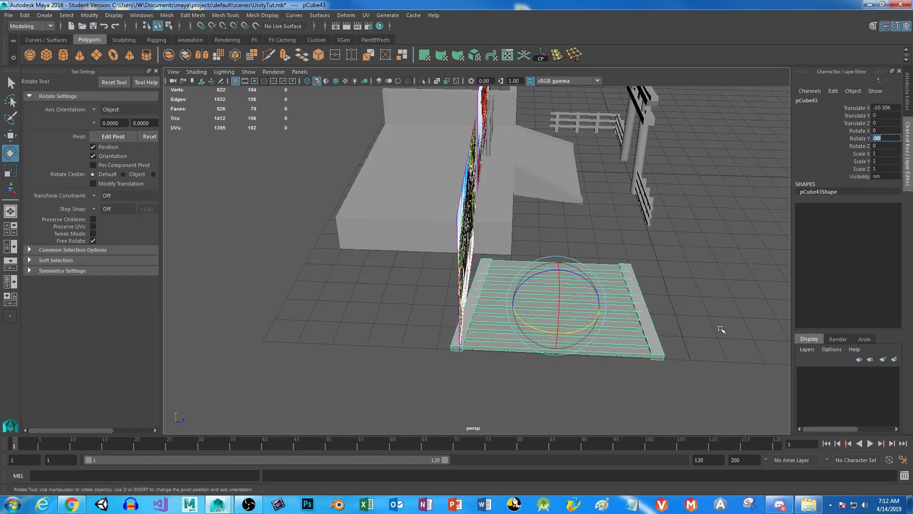
Move the rotated staircase against the platform wing's outer end, at about Translate X -8.257 and Translate Z -4.105.
key("w")
left_click_drag(556, 299, 434, 241)
mouse_move(387, 330)
left_mouse_down("alt")
mouse_move(349, 334)
mouse_move(376, 336)
left_mouse_up("alt")
right_click_drag(376, 337, 512, 381, "alt")
left_click_drag(512, 381, 534, 366, "alt")
right_click_drag(534, 367, 373, 289, "alt")
left_click_drag(373, 290, 458, 325, "alt")
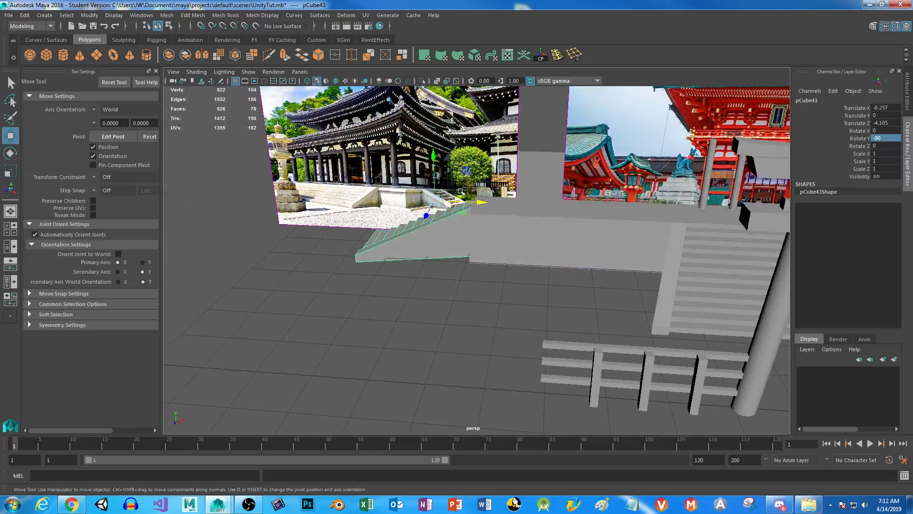
Narrow the rotated staircase copy by moving its back side rail's vertices inward along Z to about -7.872.
left_click_drag(438, 233, 323, 229, "alt")
right_click_drag(323, 229, 287, 233)
left_click_drag(287, 233, 290, 340, "alt")
left_click_drag(269, 184, 348, 352)
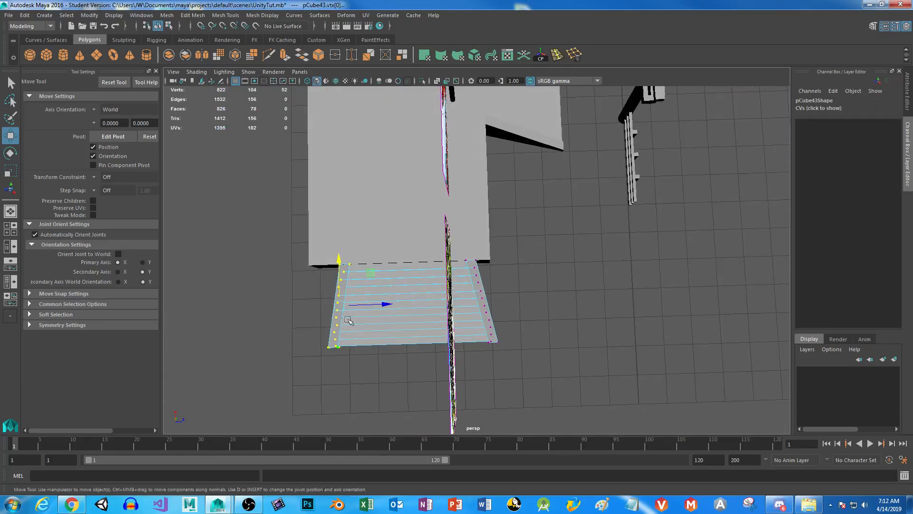
left_click_drag(388, 304, 456, 307)
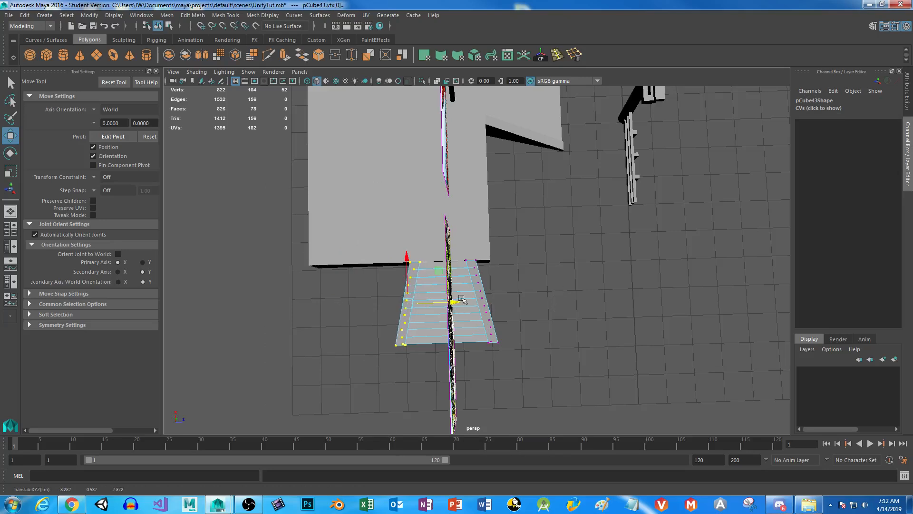
Try rotating the moved side rail's vertices to straighten it, check the result from several angles, and undo the rotation.
key("e")
left_click_drag(430, 267, 426, 259)
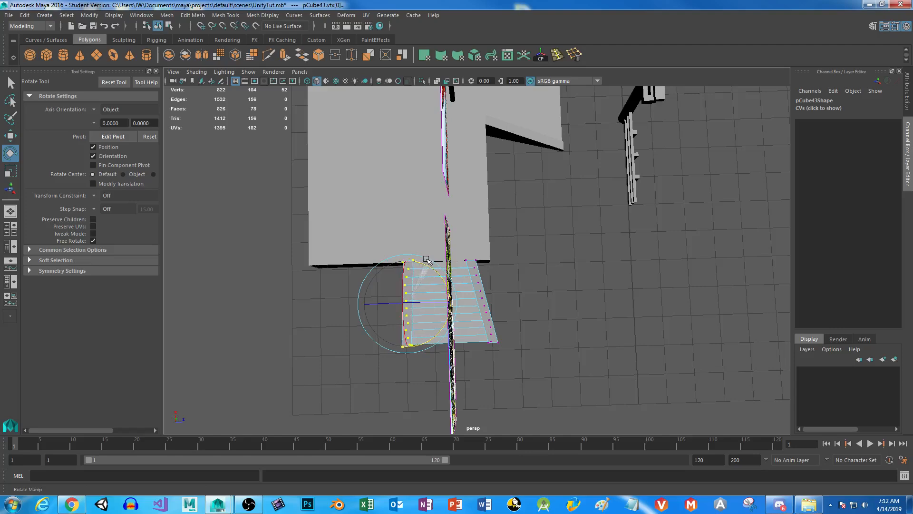
key("space")
key("space")
left_click_drag(498, 344, 512, 279, "alt")
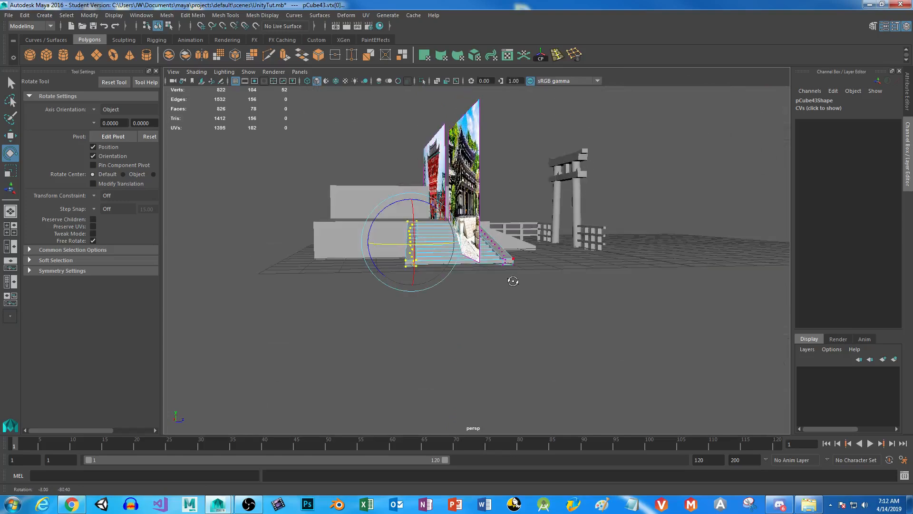
left_click_drag(433, 252, 465, 386)
middle_click_drag(471, 358, 503, 344, "alt")
right_click_drag(502, 344, 495, 426, "alt")
middle_click_drag(480, 331, 476, 188, "alt")
key("ctrl+z")
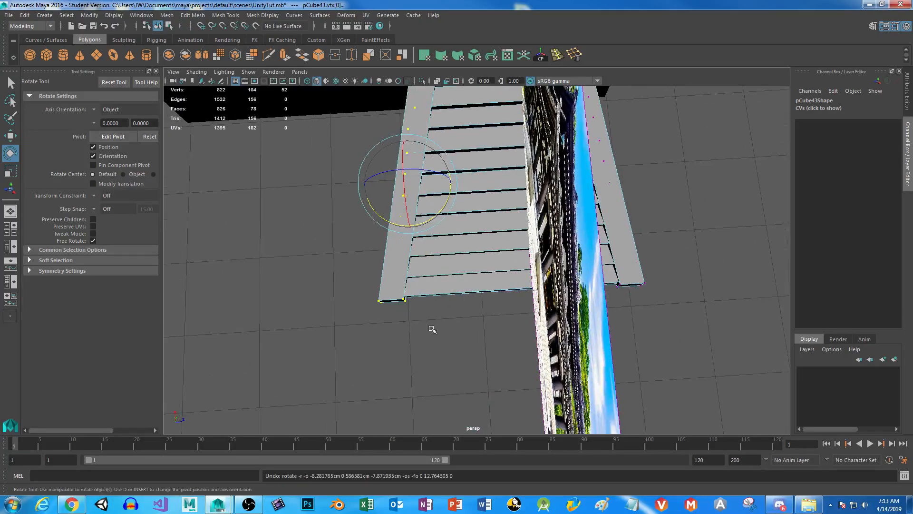
Rotate the back side rail's vertices until it runs straight out from the platform, and nudge its top and bottom corner vertices into line.
left_click_drag(414, 326, 442, 354, "alt")
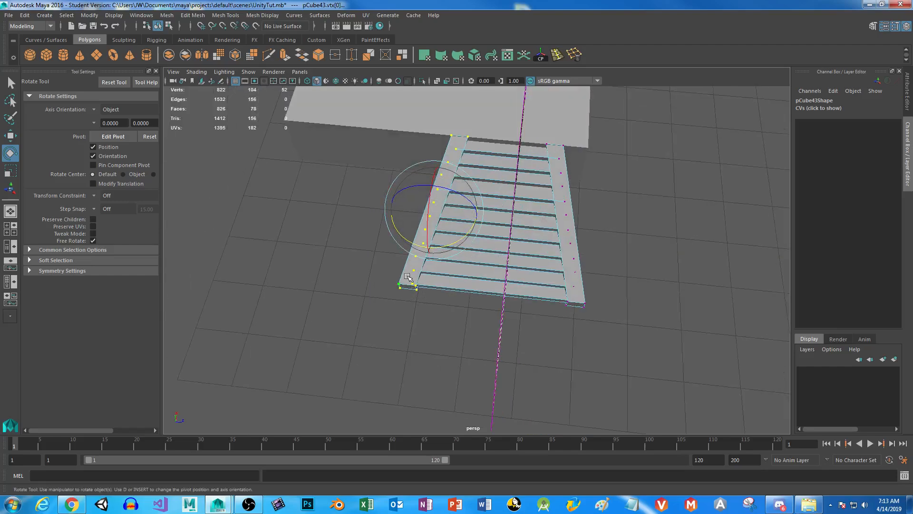
left_click_drag(407, 277, 461, 271, "alt")
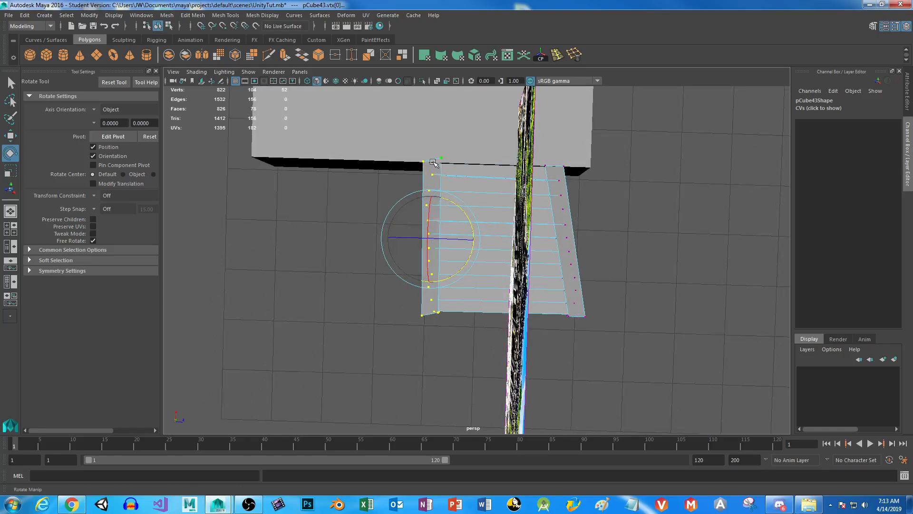
right_click(425, 172)
left_click_drag(435, 141, 453, 167)
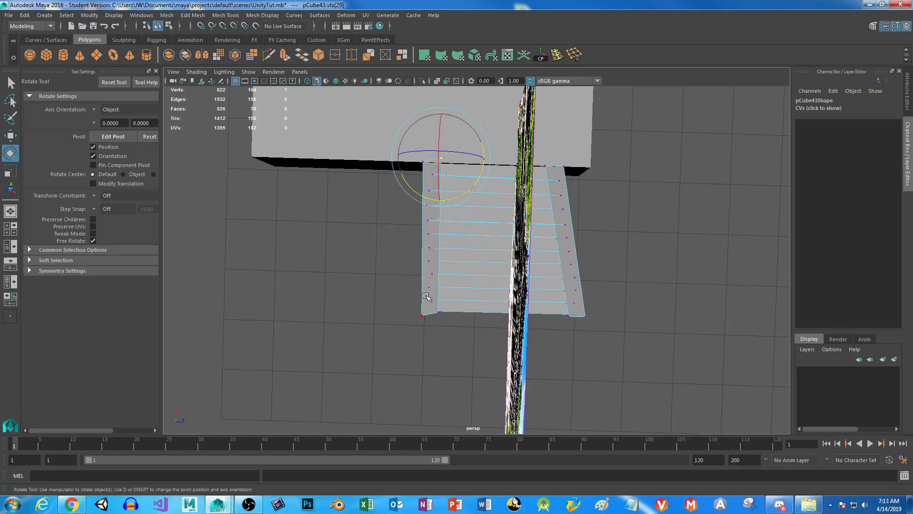
key("w")
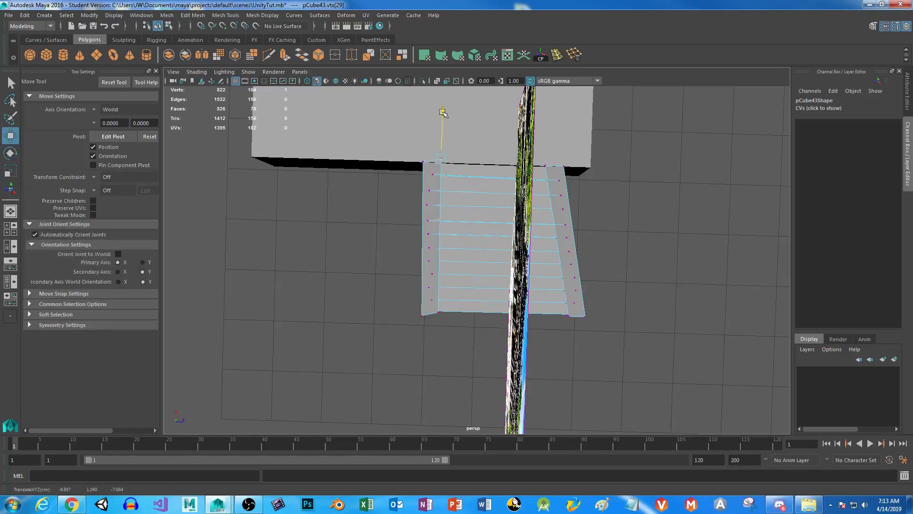
left_click_drag(401, 311, 436, 340)
left_click_drag(404, 309, 427, 334)
left_click_drag(423, 265, 423, 262)
Check the reshaped side staircase against the rest of the scene and save the scene.
key("space")
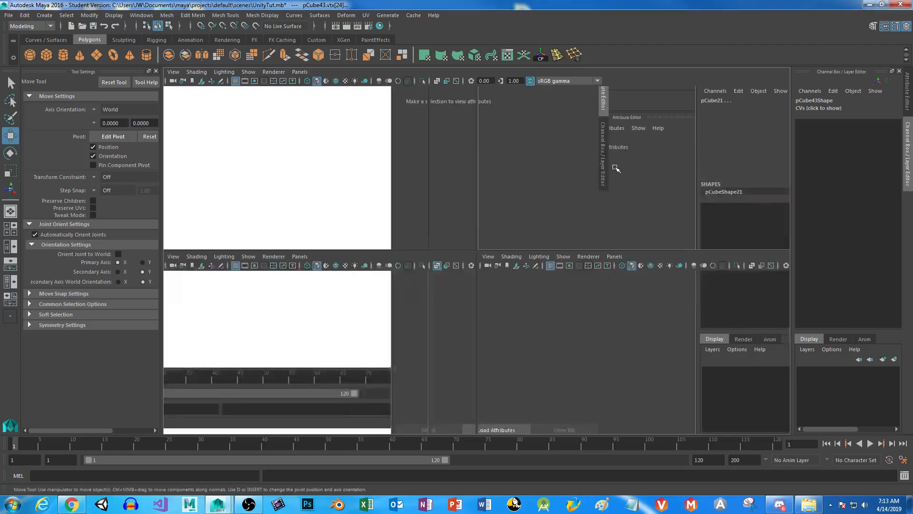
key("space")
mouse_move(591, 294)
left_mouse_down("alt")
mouse_move(570, 272)
mouse_move(601, 261)
mouse_move(553, 159)
left_mouse_up("alt")
left_click_drag(526, 318, 471, 312, "alt")
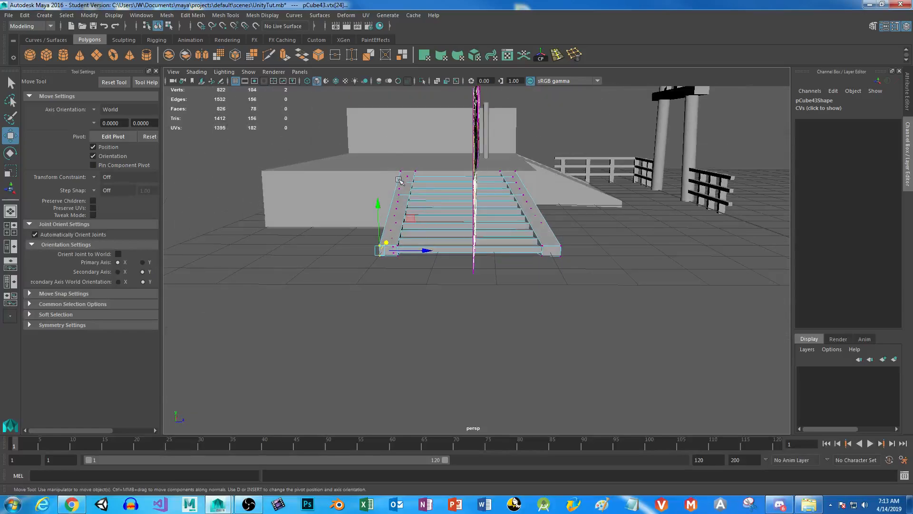
left_click_drag(385, 277, 252, 333, "alt")
left_click_drag(450, 312, 544, 312, "alt")
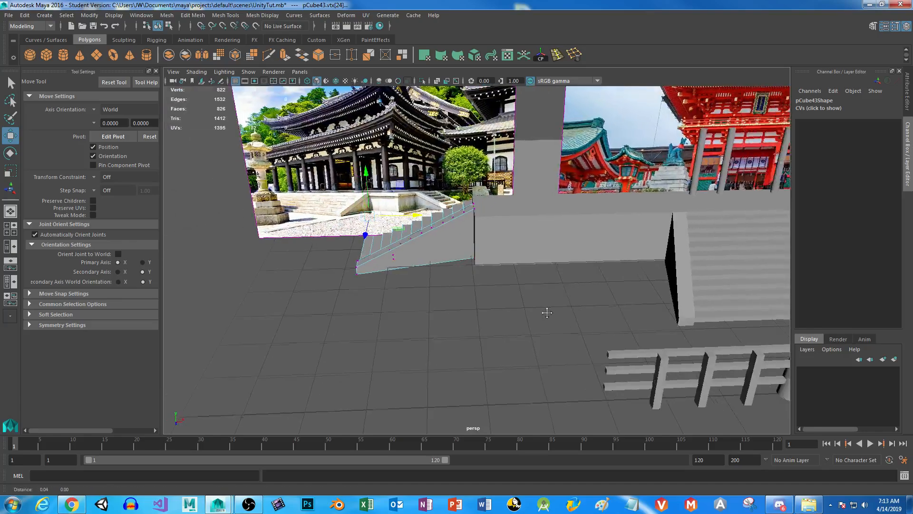
middle_click_drag(544, 312, 432, 281, "alt")
right_click_drag(432, 281, 410, 319, "alt")
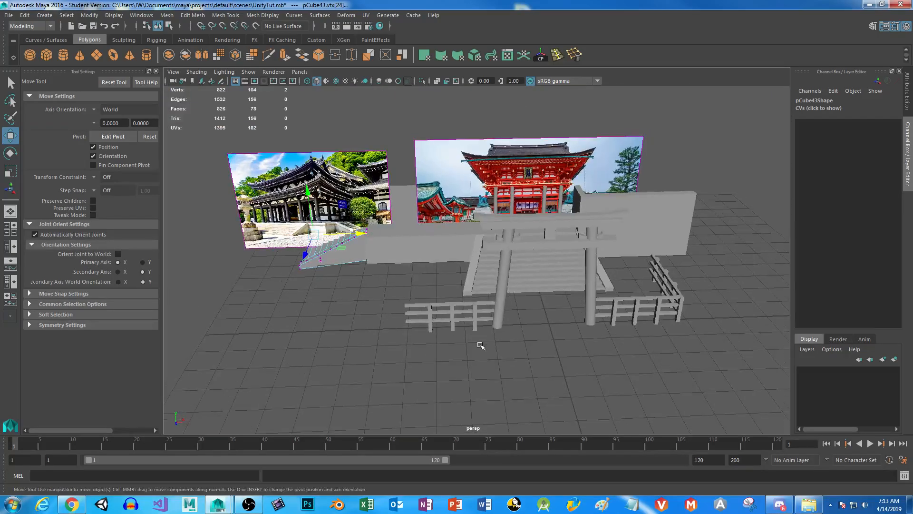
key("ctrl+s")
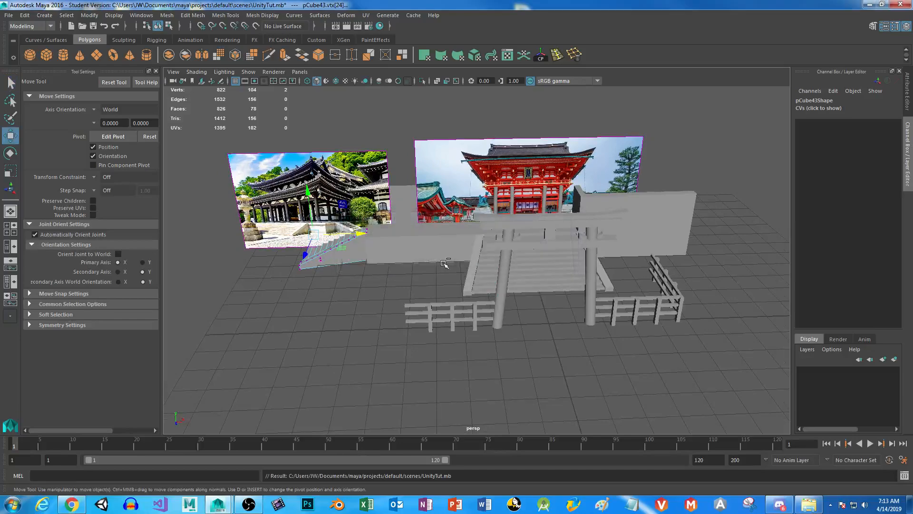
Examine the platform and the red gate reference in the perspective and front views.
left_click_drag(449, 258, 361, 272, "alt")
middle_click_drag(361, 273, 380, 330, "alt")
left_click_drag(380, 331, 372, 297, "alt")
right_click_drag(372, 297, 449, 297, "alt")
middle_click_drag(449, 297, 464, 264, "alt")
key("space")
key("space")
middle_click_drag(525, 205, 229, 395, "alt")
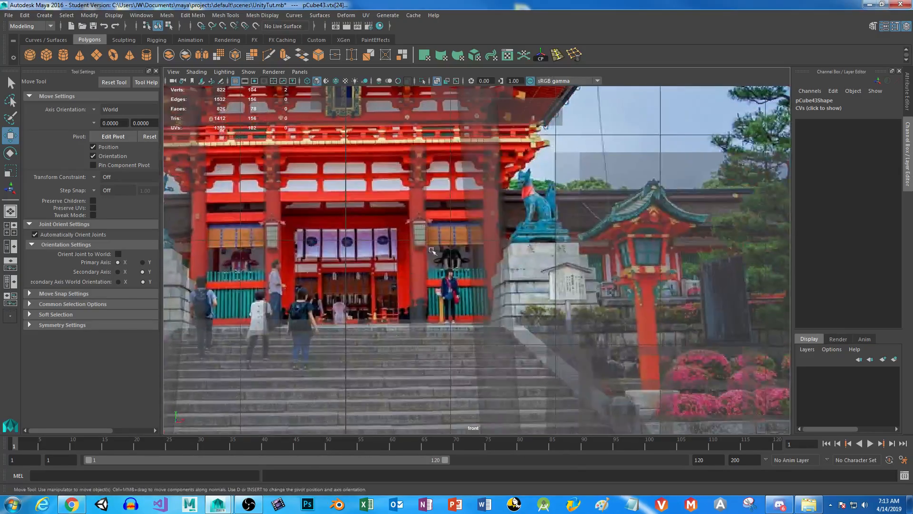
middle_click_drag(267, 253, 333, 305, "alt")
right_click_drag(332, 304, 385, 307, "alt")
middle_click_drag(295, 327, 470, 322, "alt")
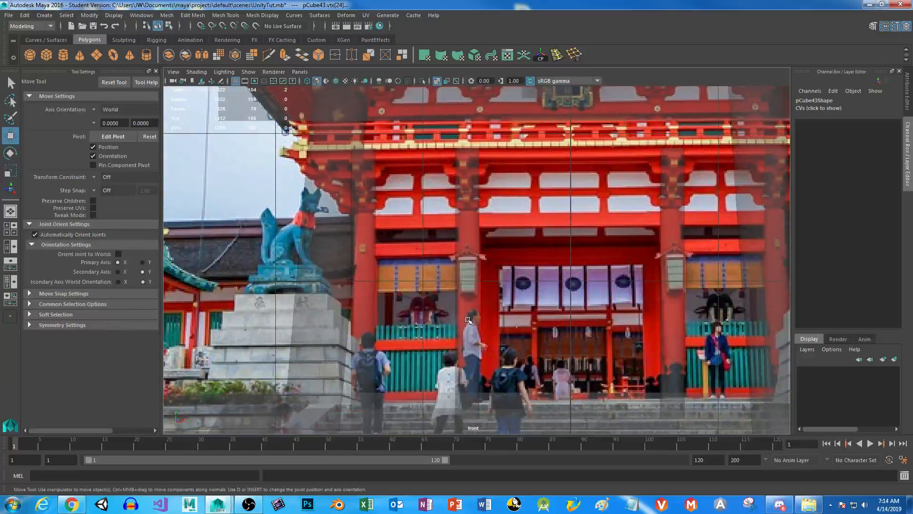
Select the four gate pillars and combine them into one mesh.
left_click(459, 193)
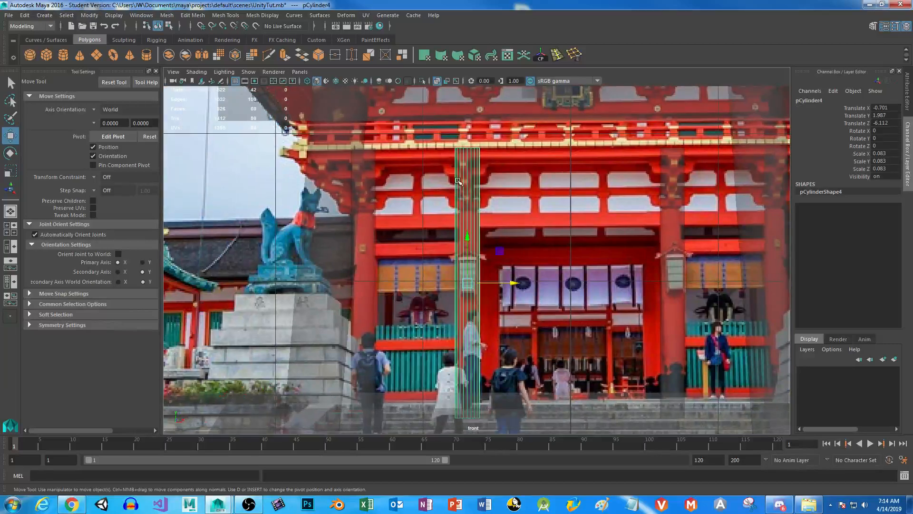
left_click(374, 233, "shift")
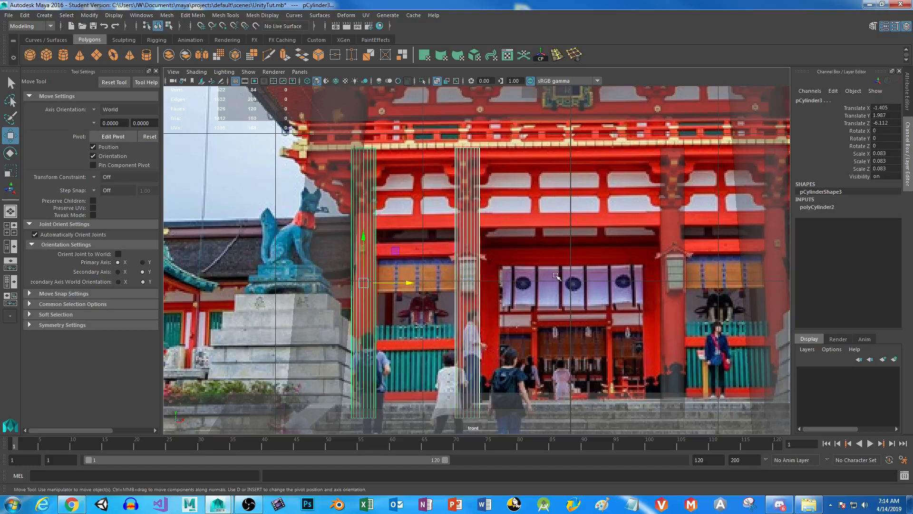
middle_click_drag(375, 233, 237, 212, "alt")
left_click(529, 223, "shift")
key("space")
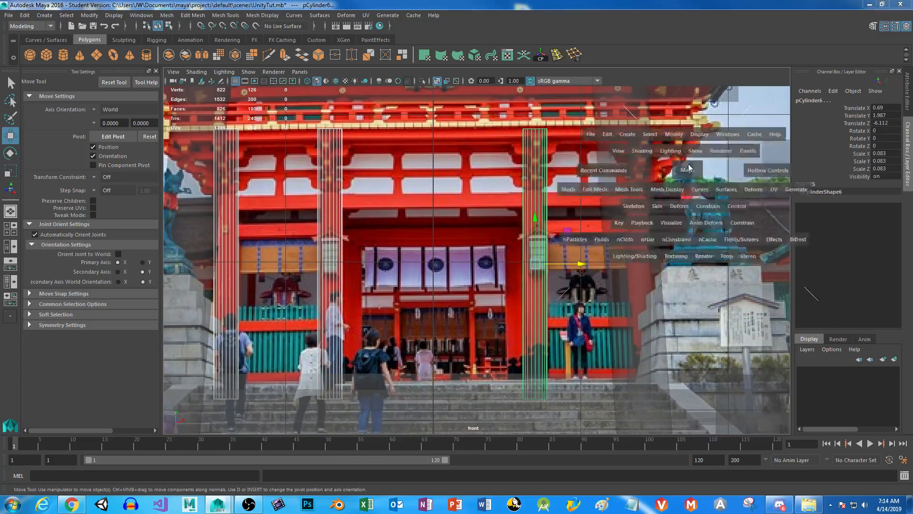
key("space")
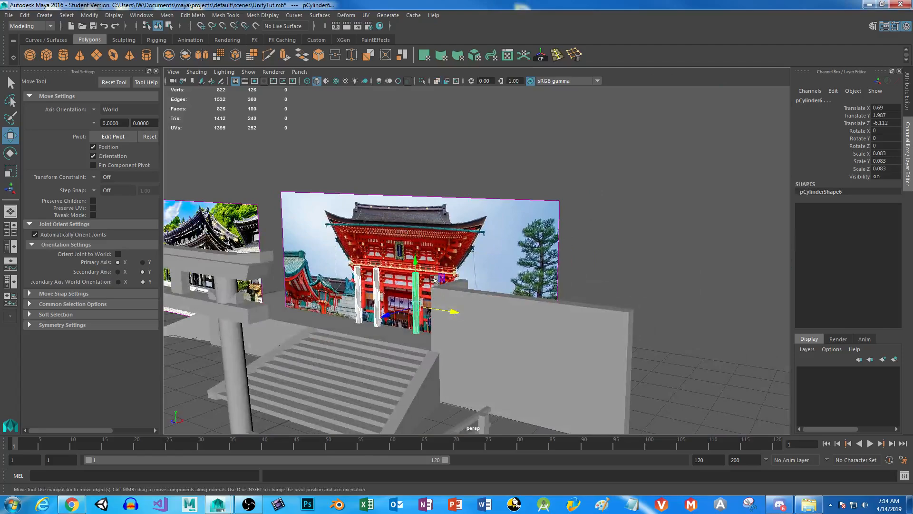
left_click(435, 279, "shift")
scroll(372, 317, "down", 1)
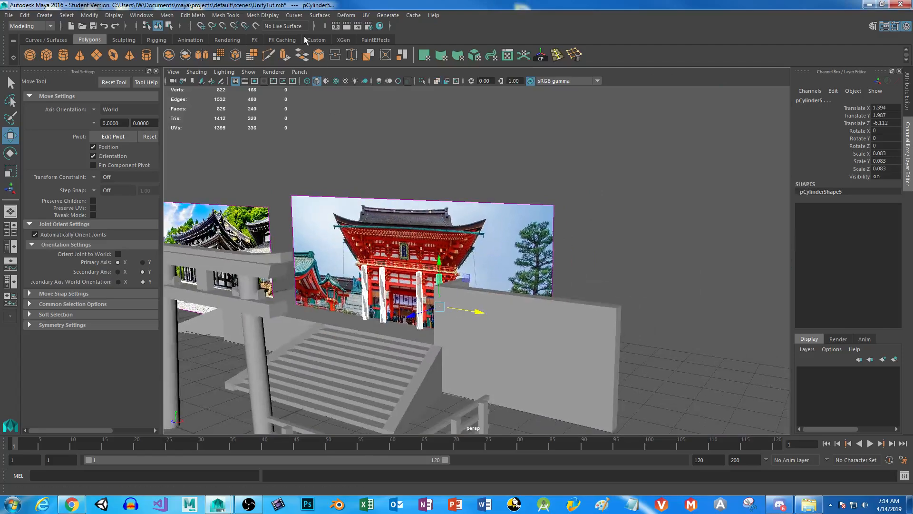
left_click(168, 55)
Select the combined pillars' faces, exclude the side faces, and delete the remaining top and bottom cap faces.
right_click_drag(379, 273, 381, 257)
left_click_drag(349, 309, 340, 244, "alt")
left_click_drag(837, 512, 837, 512)
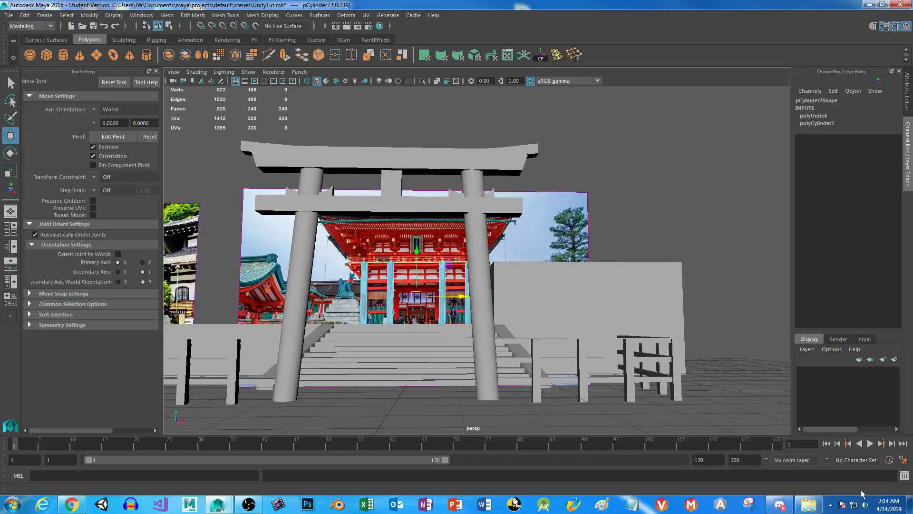
right_click_drag(441, 290, 480, 347, "alt")
left_click_drag(481, 347, 545, 311, "alt")
scroll(546, 311, "down", 10)
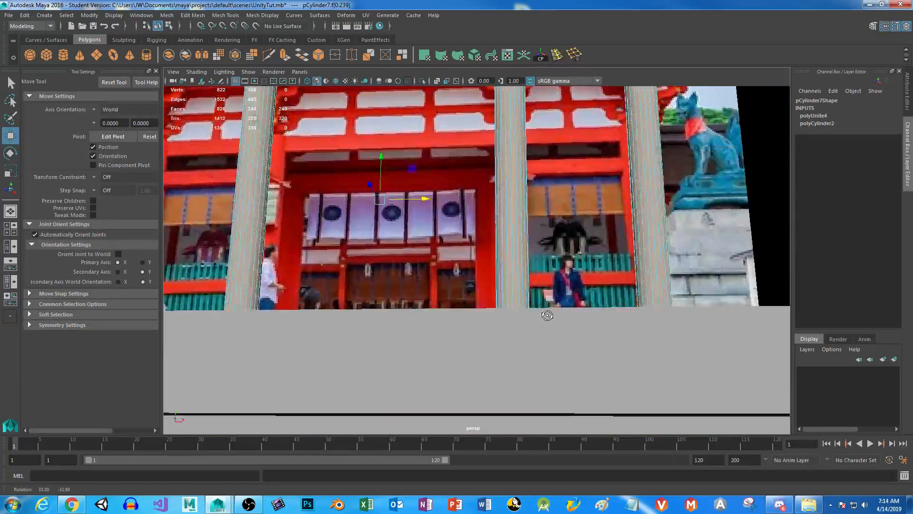
key("space")
key("space")
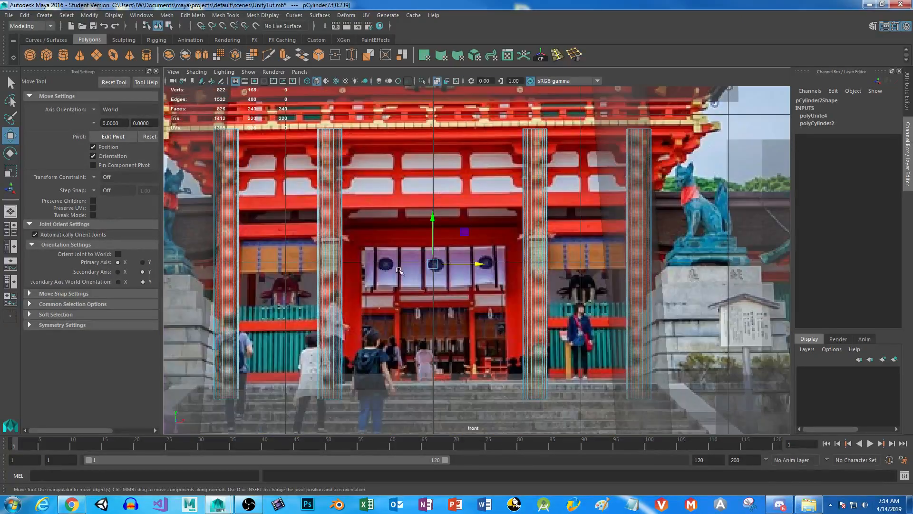
scroll(499, 365, "down", 3)
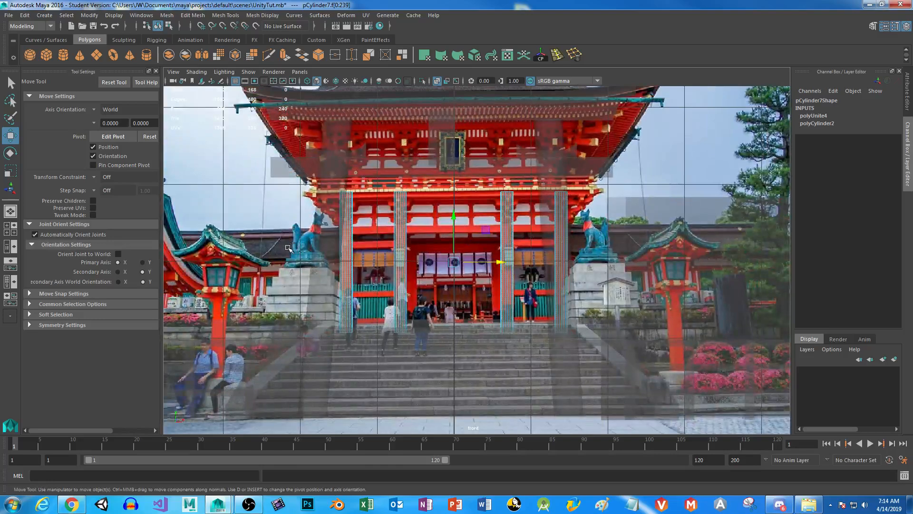
left_click_drag(288, 248, 753, 293)
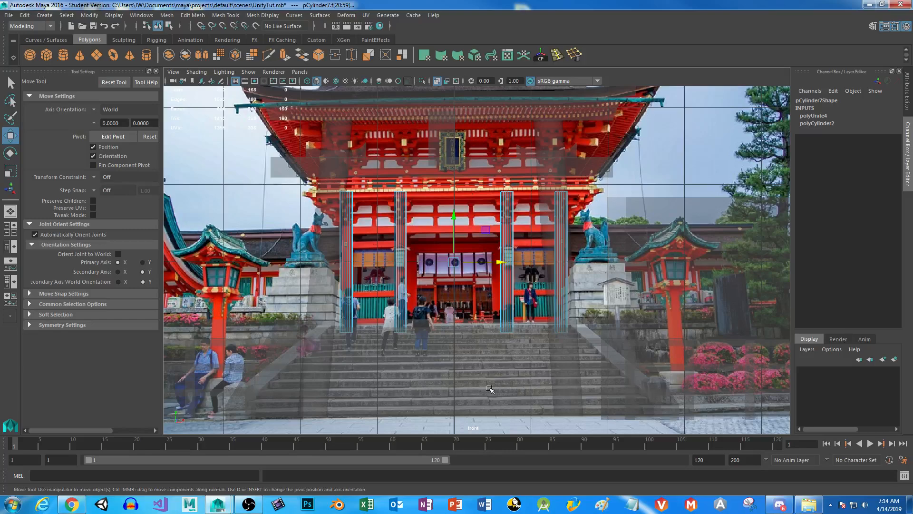
key("Delete")
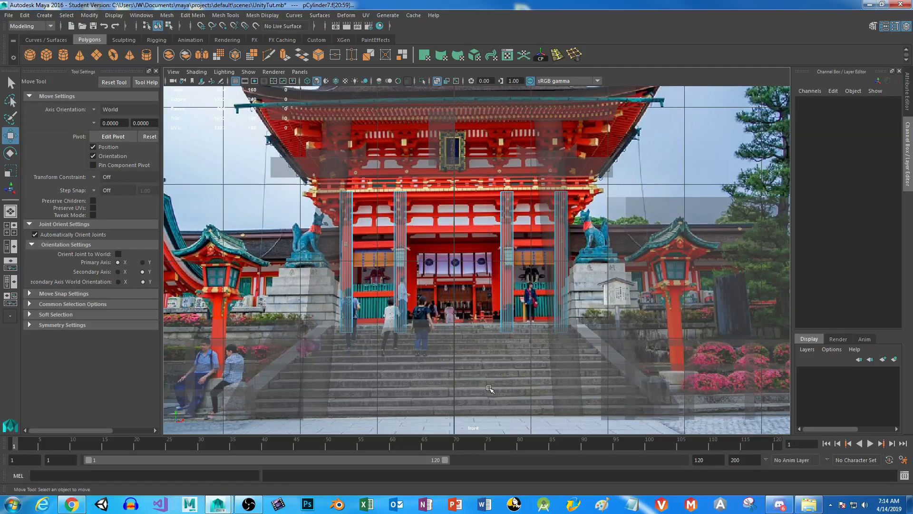
key("ctrl+z")
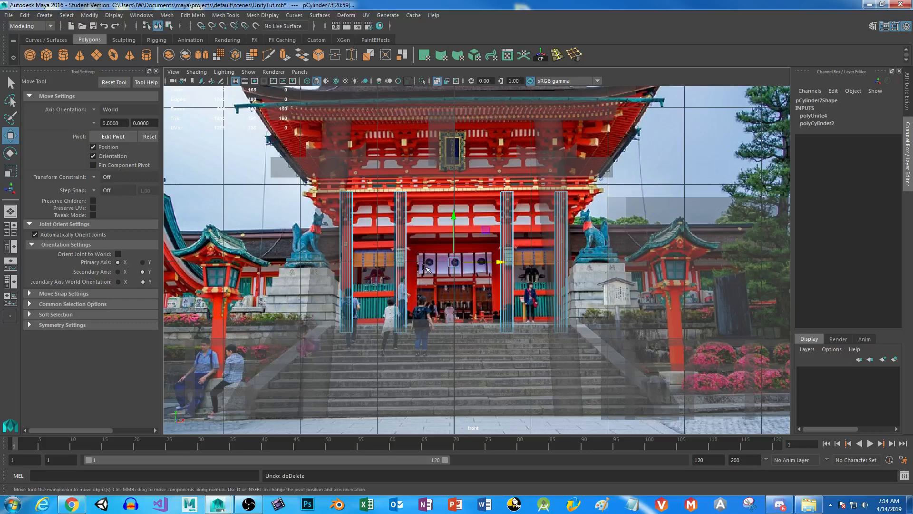
middle_click_drag(350, 145, 380, 334, "alt")
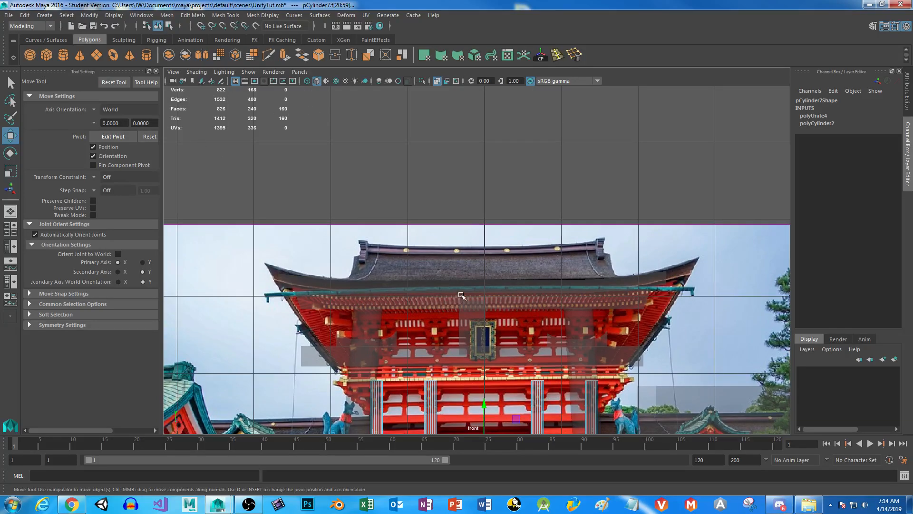
key("Delete")
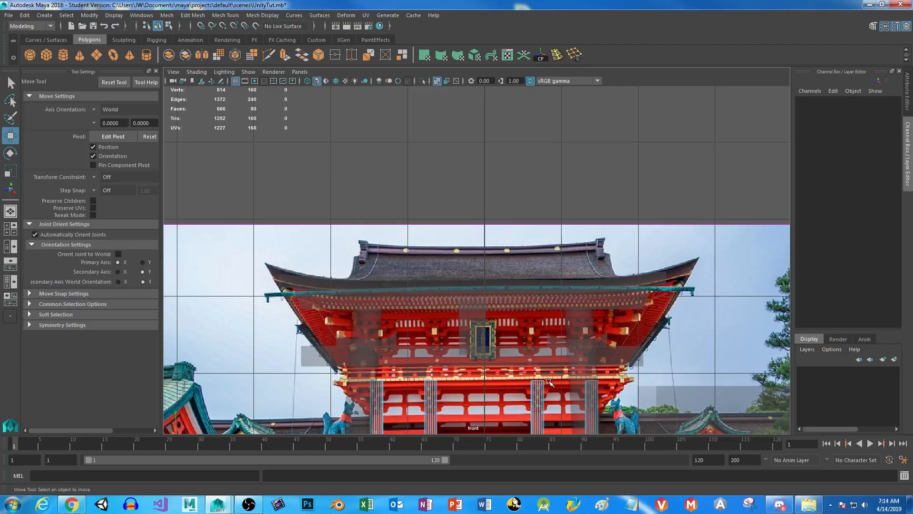
Return the combined pillars to object mode and inspect them on the platform in the perspective view.
middle_click_drag(523, 375, 500, 211, "alt")
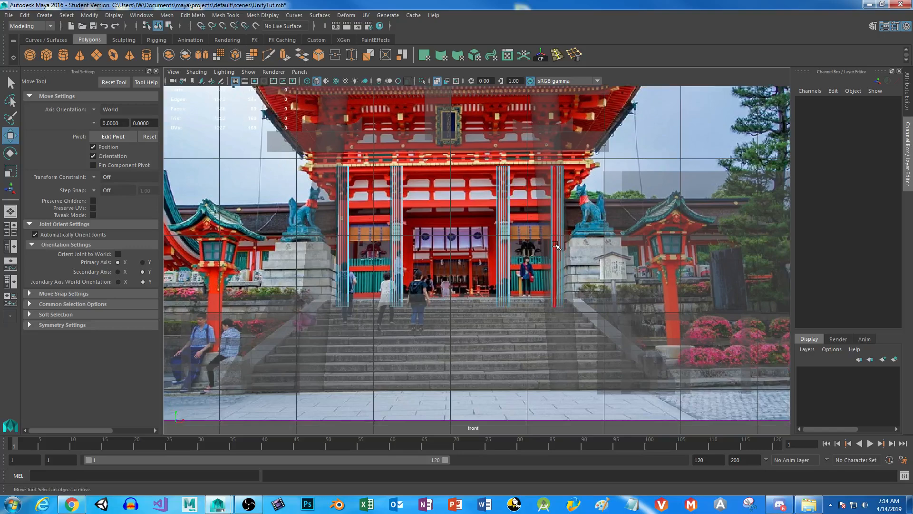
right_click_drag(501, 199, 529, 177)
left_click(542, 175)
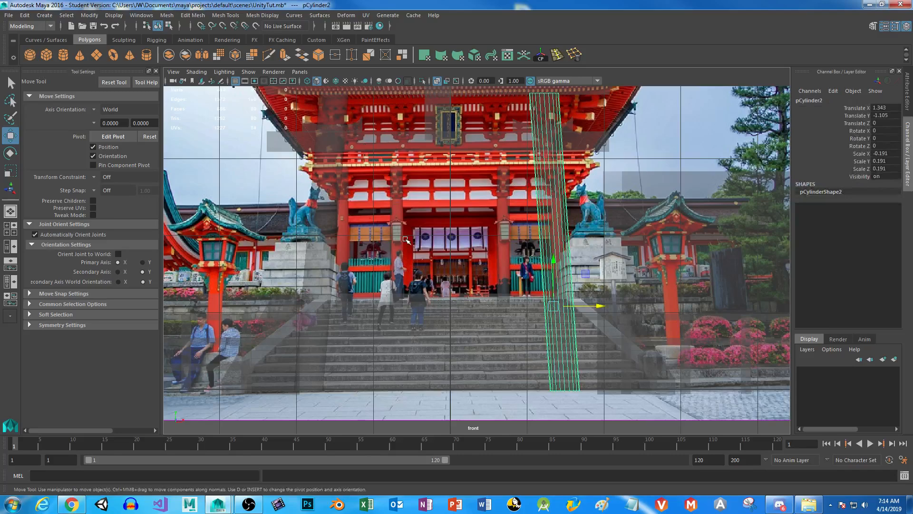
scroll(475, 286, "down", 3)
key("space")
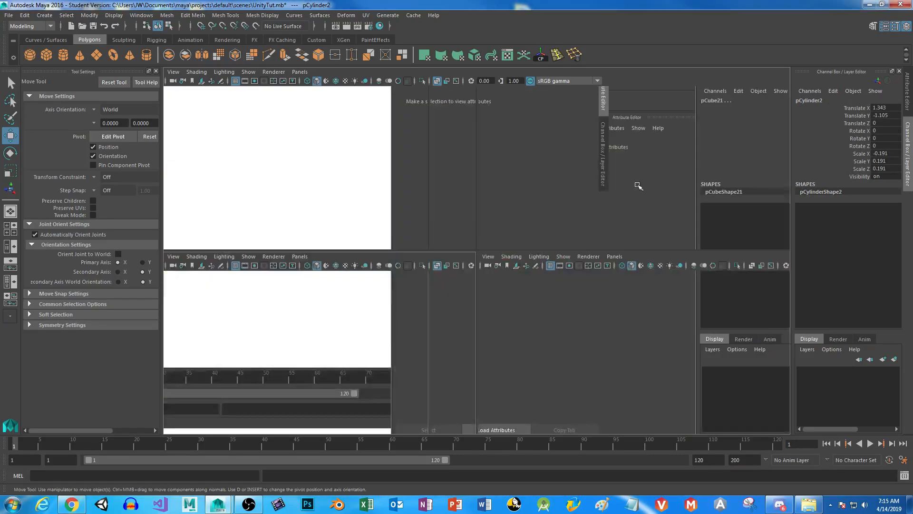
key("space")
left_click_drag(610, 241, 461, 226, "alt")
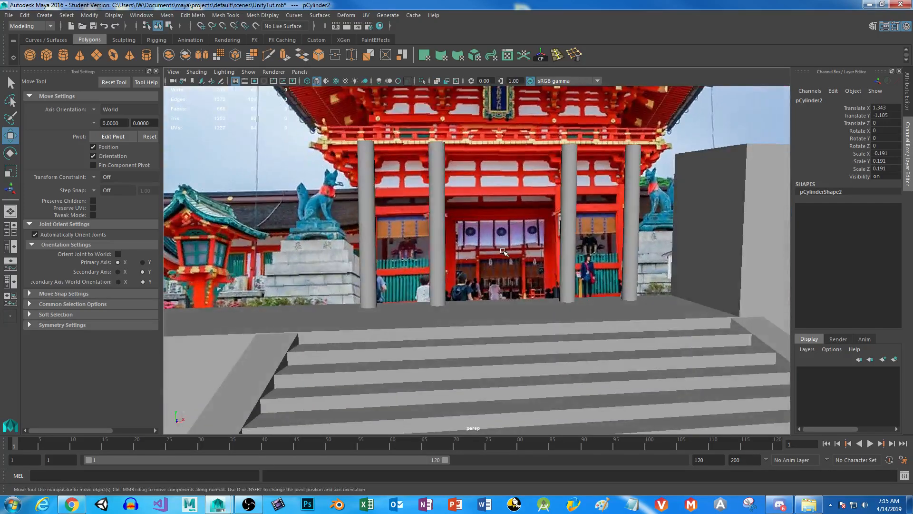
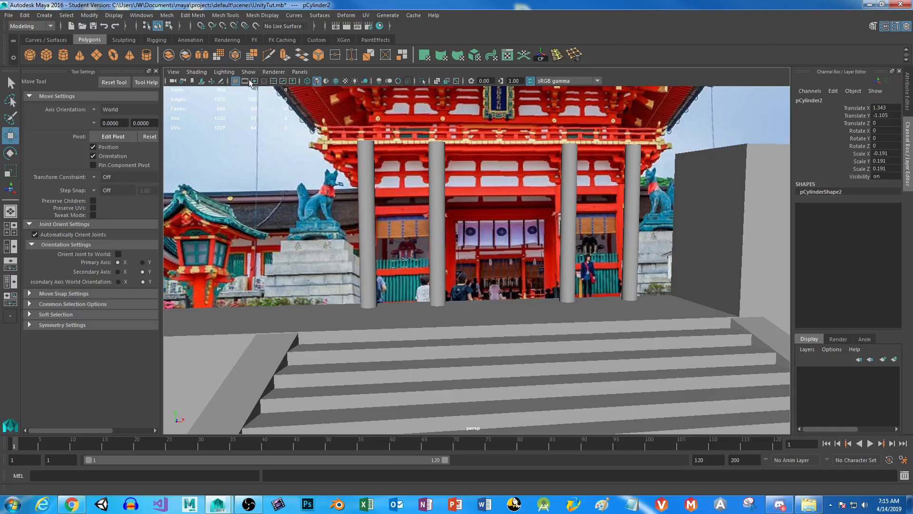
Select the staircase mesh in the front view and separate it into individual pieces.
key("space")
key("space")
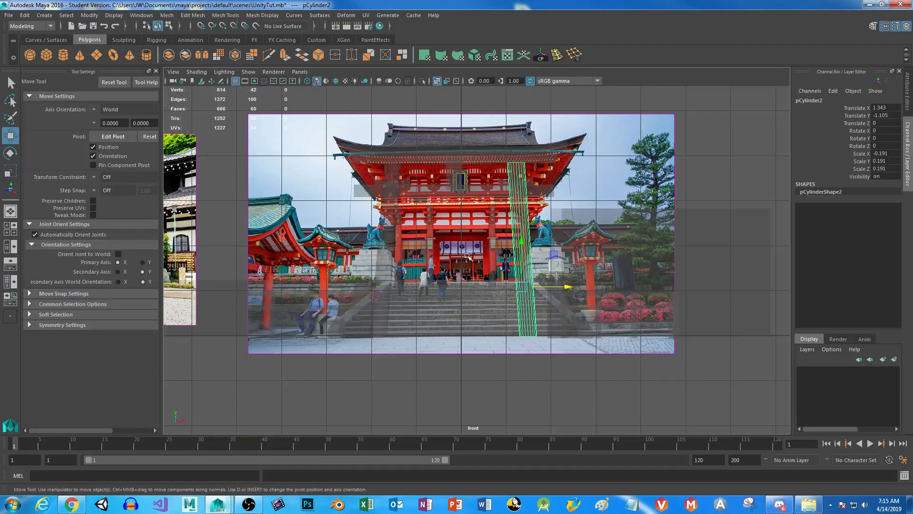
scroll(468, 256, "up", 5)
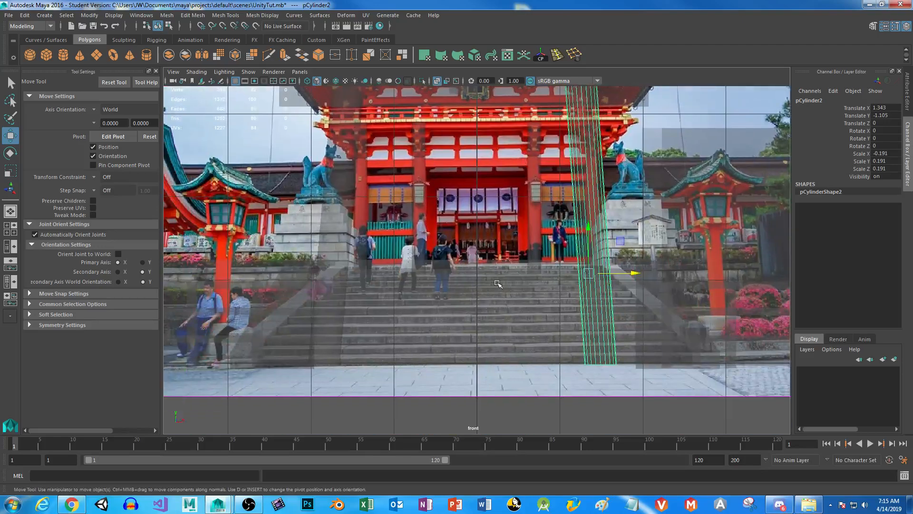
left_click(498, 286)
left_click(185, 55)
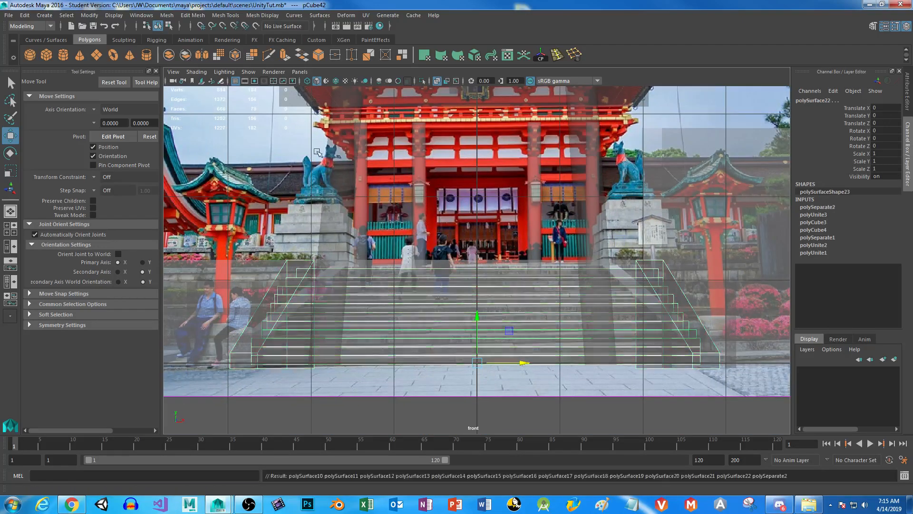
Duplicate the top step, centre its pivot and raise the copy about 1.82 units to the gate's balcony level.
left_click(477, 280)
key("ctrl+d")
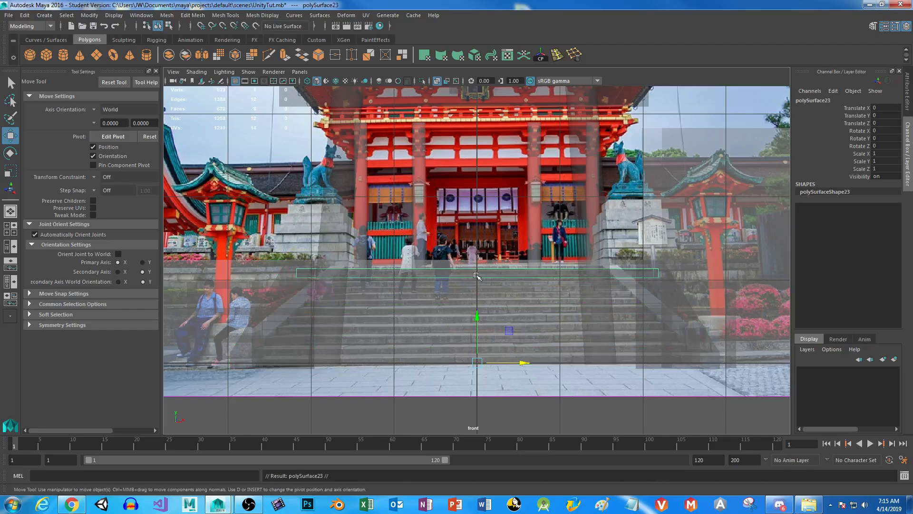
left_click_drag(476, 315, 476, 168)
left_click(541, 55)
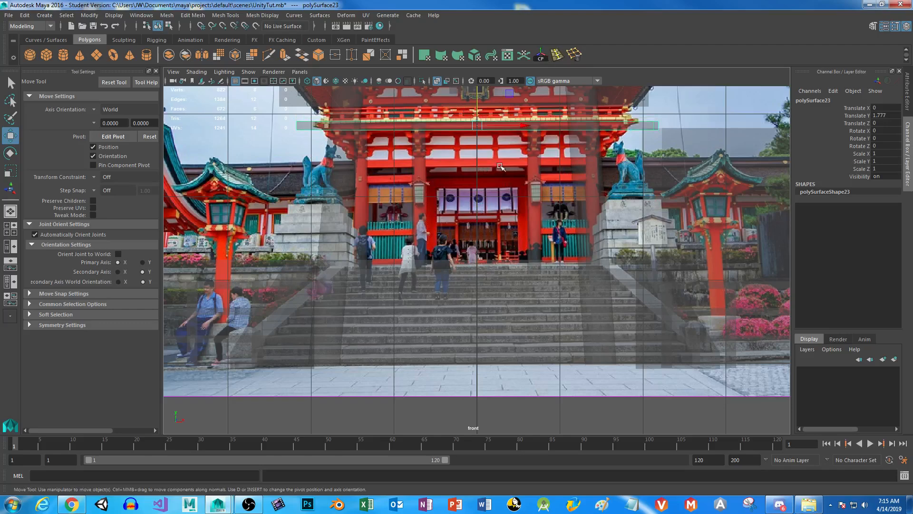
scroll(500, 166, "up", 6)
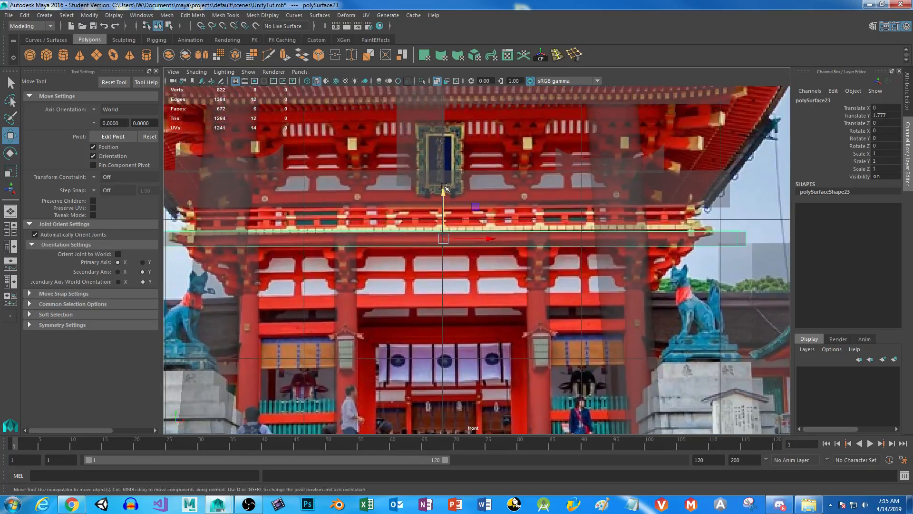
left_click_drag(444, 187, 444, 185)
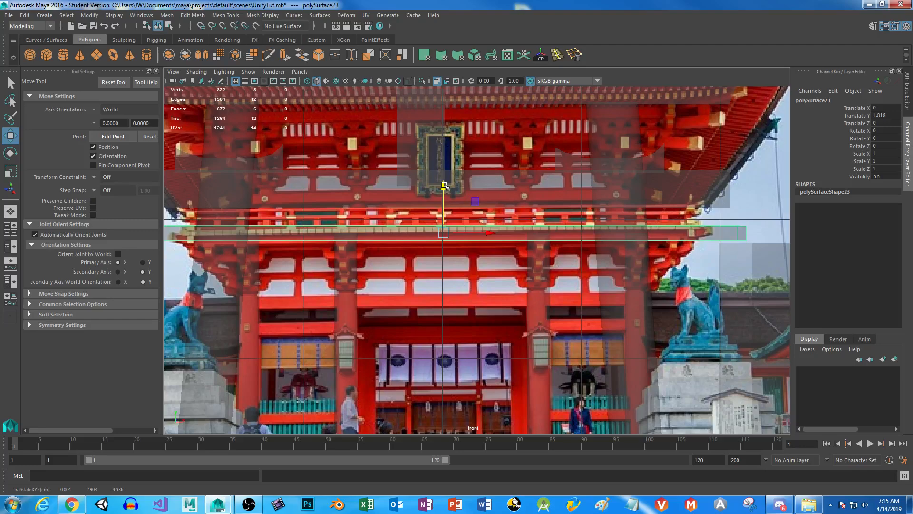
Move the copied step back about 1.2 units along Z so it sits over the gate pillars.
key("space")
key("space")
left_click_drag(545, 203, 340, 253, "alt")
left_click_drag(269, 230, 382, 163)
left_click(571, 253)
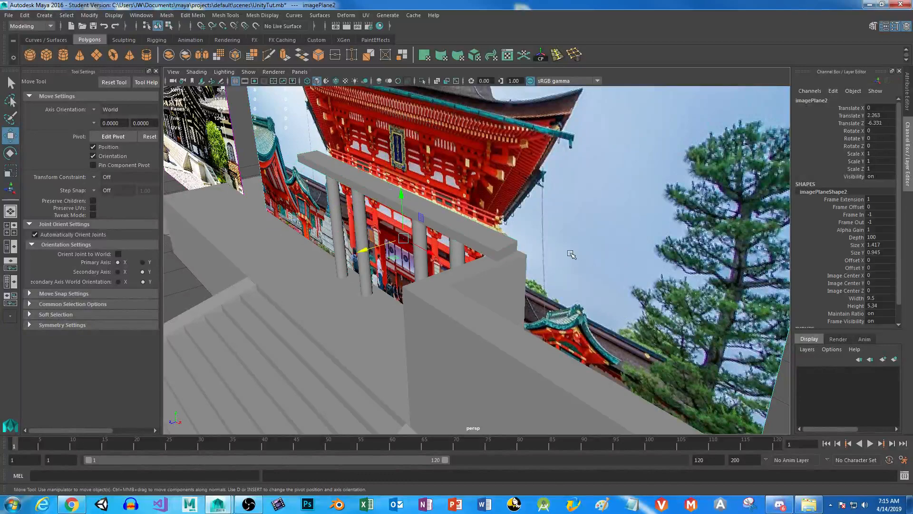
scroll(571, 253, "down", 5)
left_click_drag(404, 257, 458, 243)
scroll(403, 257, "up", 6)
left_click_drag(403, 257, 366, 198, "alt")
left_click(346, 188)
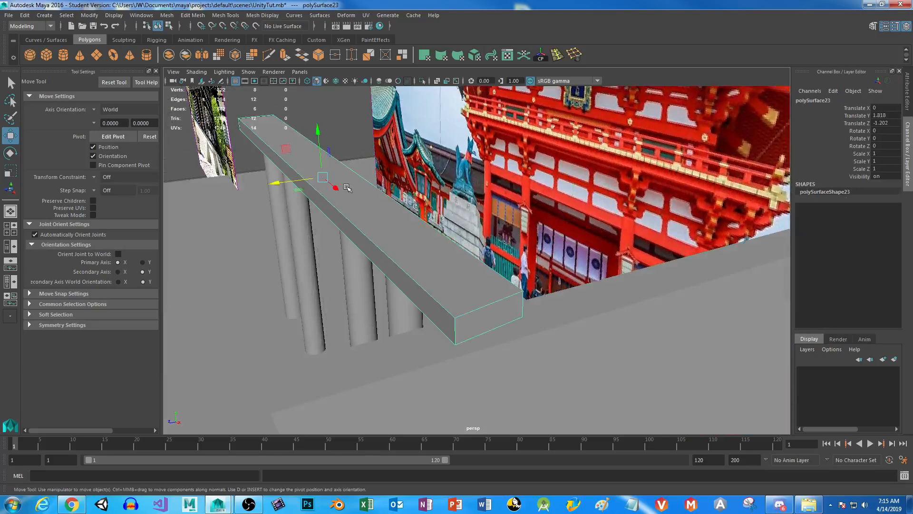
mouse_move(271, 183)
left_mouse_down()
mouse_move(300, 179)
mouse_move(275, 184)
left_mouse_up()
Try to shorten the slab over the pillars by scaling each end face separately along X.
right_click_drag(396, 215, 396, 240)
left_click_drag(483, 272, 440, 271, "alt")
left_click(291, 168)
left_click_drag(290, 167, 544, 351, "alt")
left_click(544, 352)
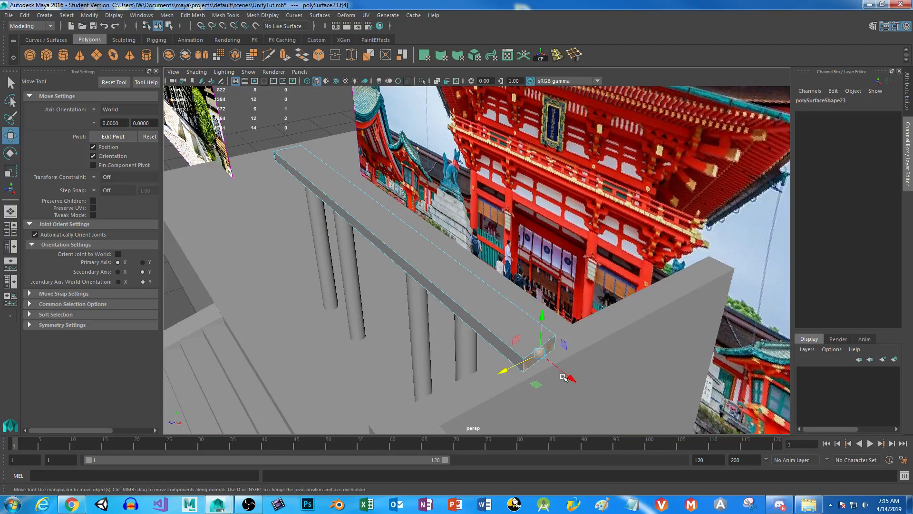
key("r")
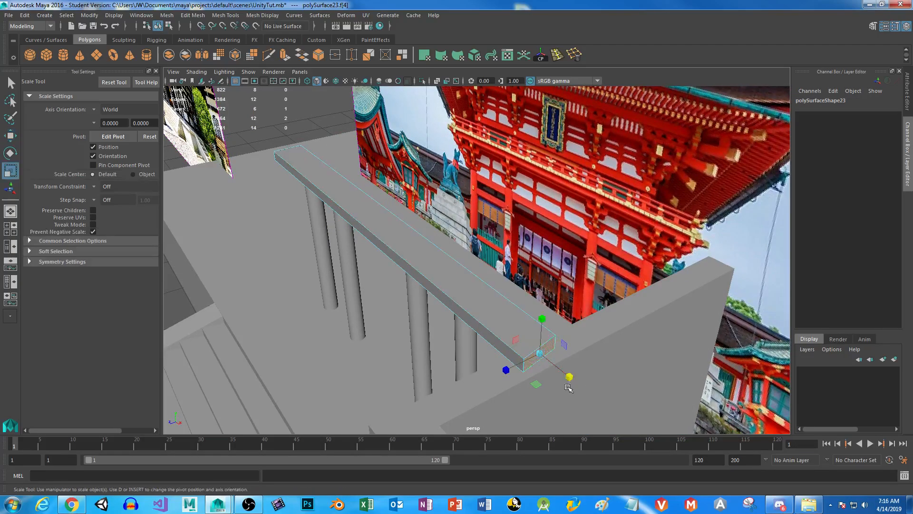
left_click(570, 379)
left_click(570, 377)
left_click_drag(305, 294, 411, 296, "alt")
left_click(373, 317)
left_click(408, 303)
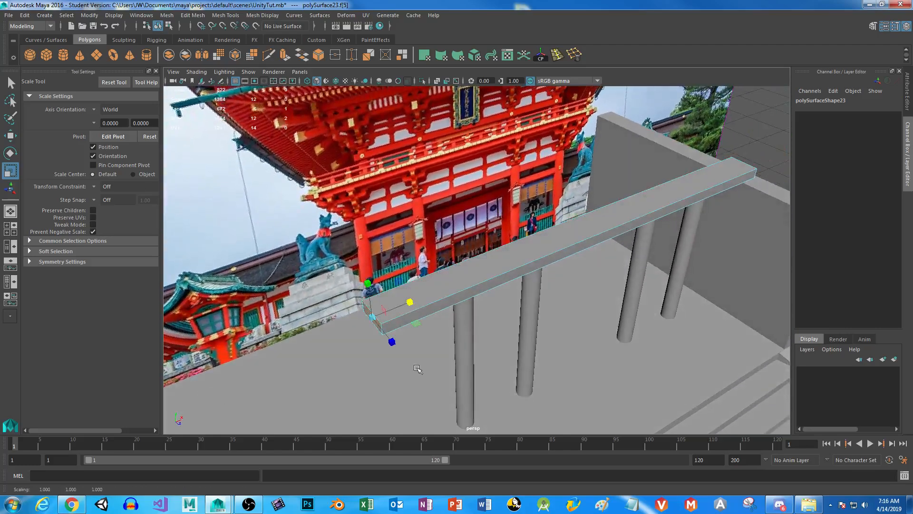
Select the long rear side face of the slab and move it along Z to make the slab deeper.
left_click_drag(566, 295, 521, 294, "alt")
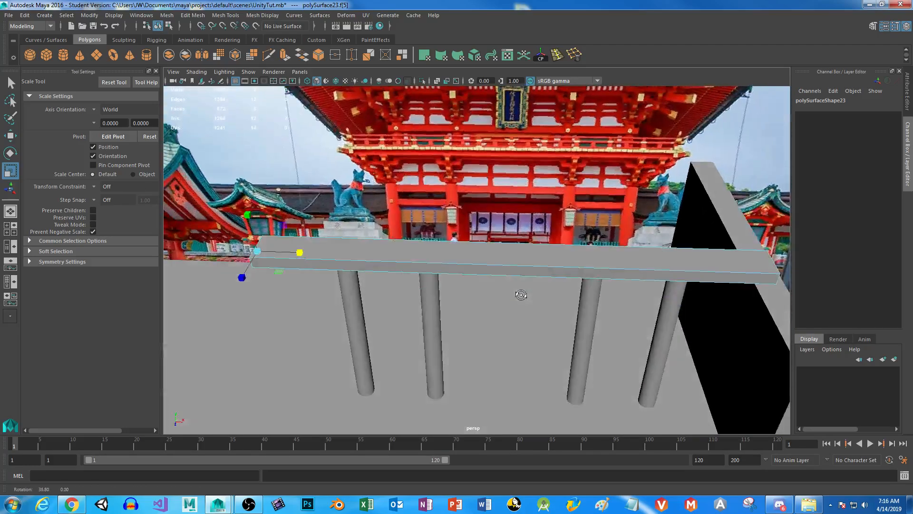
left_click_drag(518, 255, 315, 218, "alt")
left_click(315, 217)
key("w")
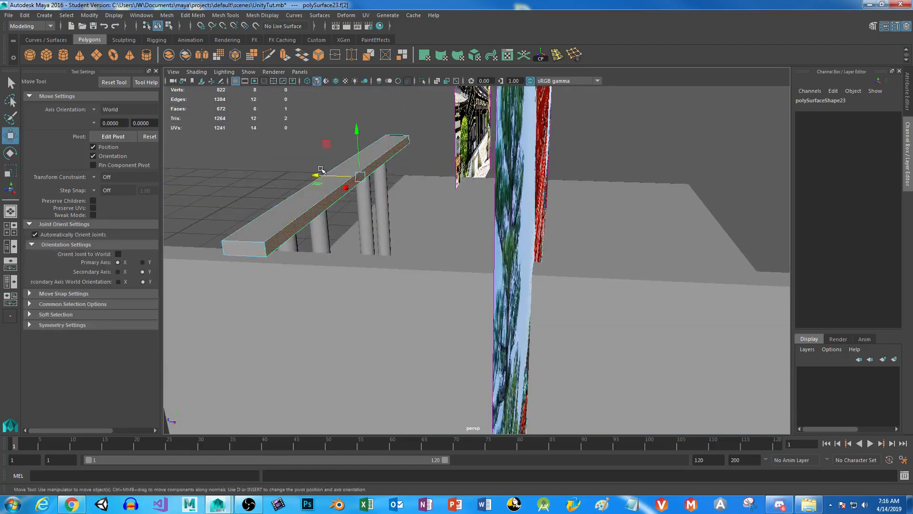
left_click_drag(318, 174, 417, 301)
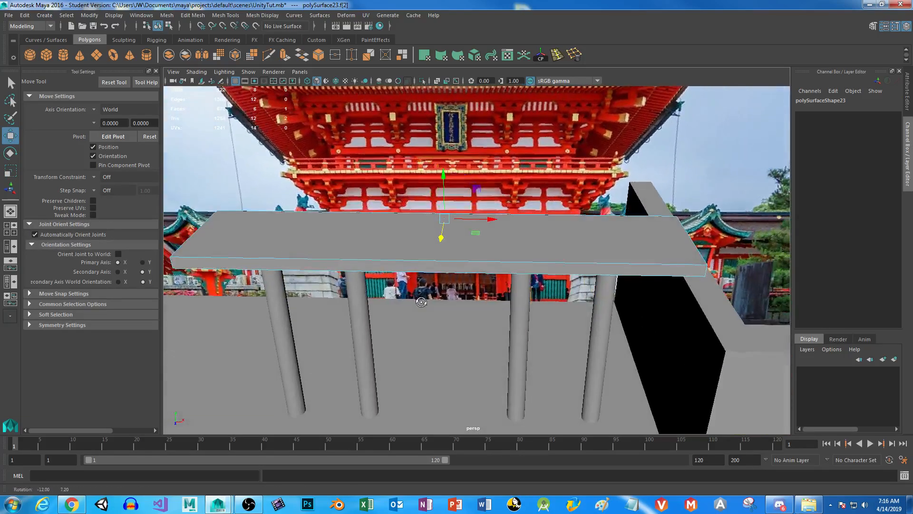
Select both end faces of the slab and scale them inward along X to just beyond the outer pillars.
left_click_drag(650, 293, 606, 282, "alt")
left_click(578, 222)
mouse_move(314, 255)
left_mouse_down("alt")
mouse_move(362, 255)
mouse_move(316, 237)
left_mouse_up("alt")
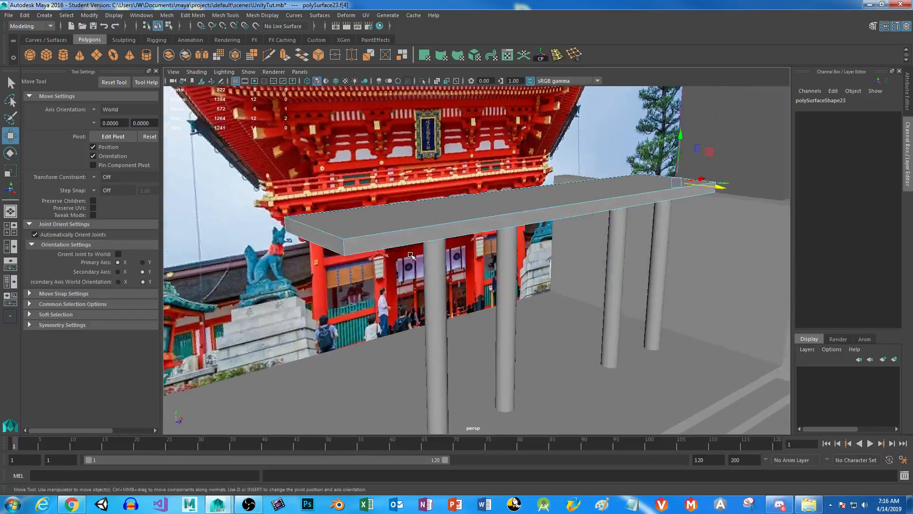
left_click(316, 235, "shift")
key("r")
left_click_drag(536, 252, 485, 251, "alt")
left_click_drag(517, 197, 504, 199)
left_click_drag(461, 295, 476, 295, "alt")
left_click_drag(533, 252, 445, 252, "alt")
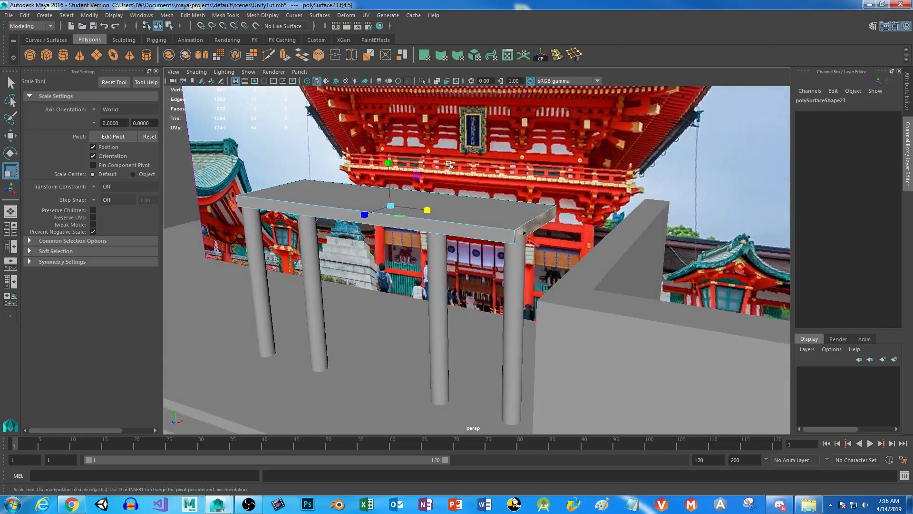
Extrude both end faces of the slab outward to add a section at each end.
left_click(283, 56)
left_click_drag(578, 228, 623, 237)
left_click_drag(592, 281, 537, 284, "alt")
Extrude the rear faces of the slab's two end sections by 2.067 toward the gate reference.
left_click(388, 258)
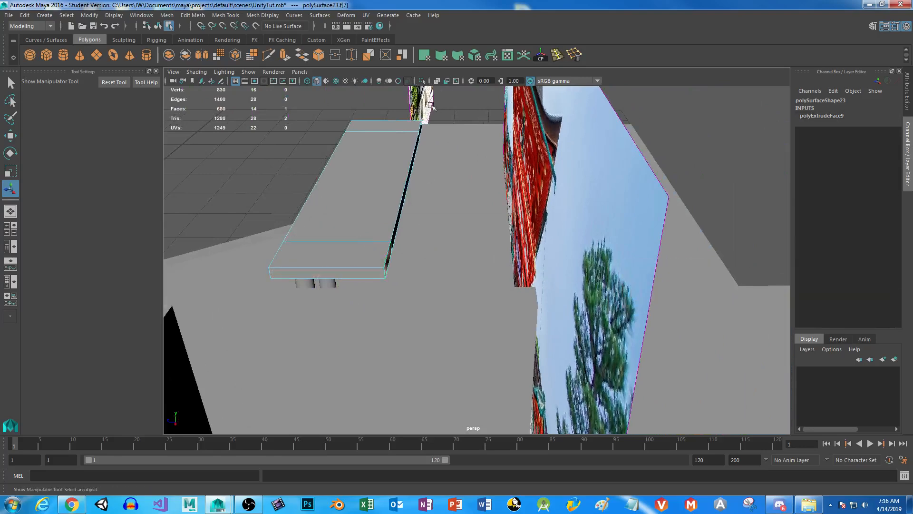
left_click(387, 260, "shift")
key("ctrl+e")
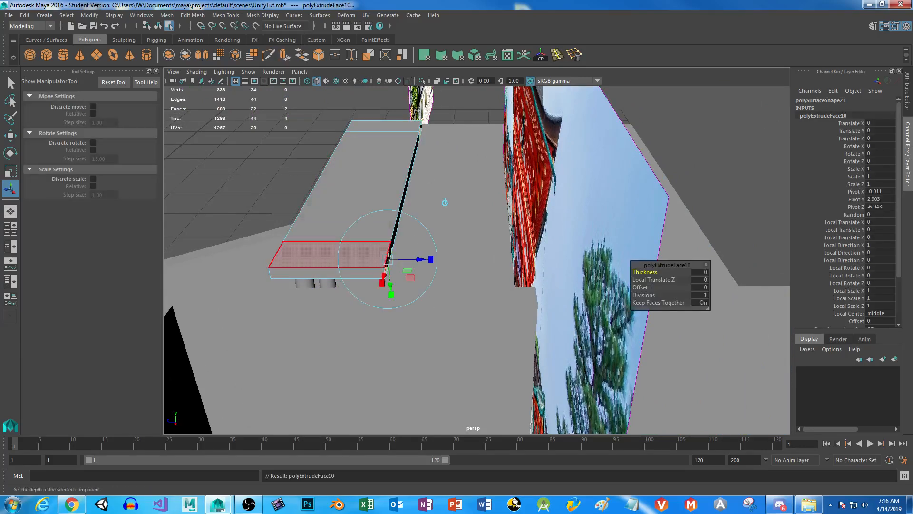
left_click_drag(418, 260, 664, 260)
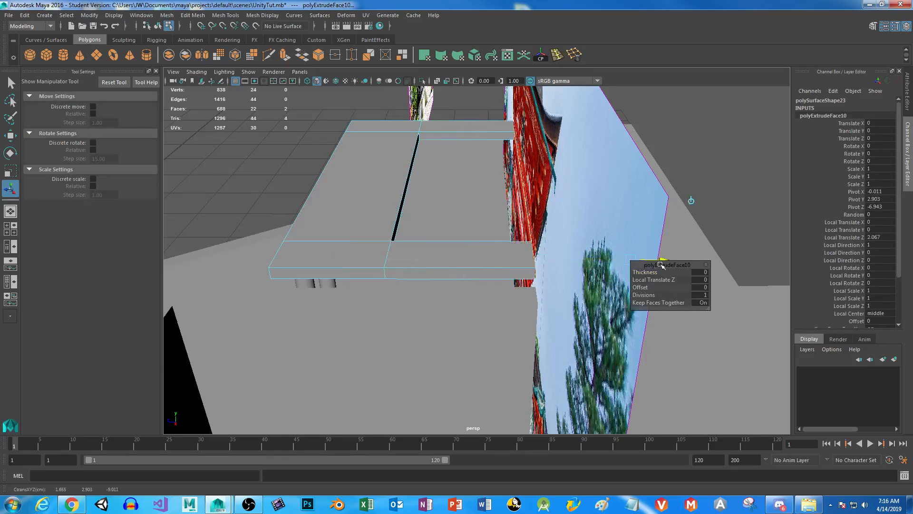
left_click_drag(690, 201, 611, 99, "alt")
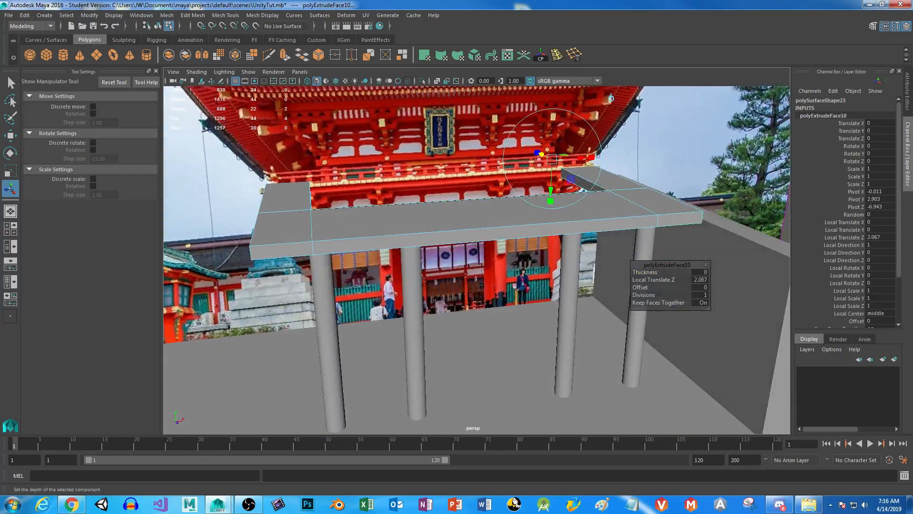
left_click_drag(545, 326, 516, 293, "alt")
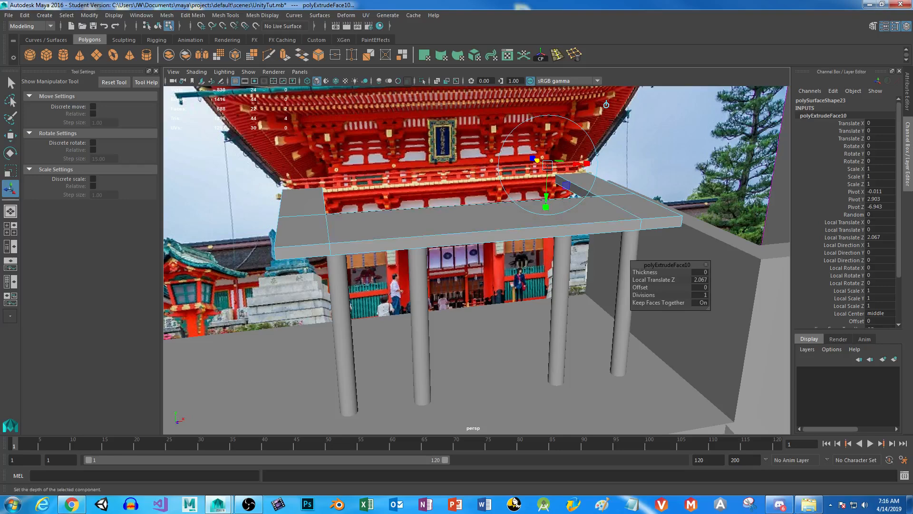
Duplicate the three rails and three posts of the fence beside the front torii gate, leaving out the corner post.
scroll(517, 293, "down", 7)
middle_click_drag(516, 293, 325, 91, "alt")
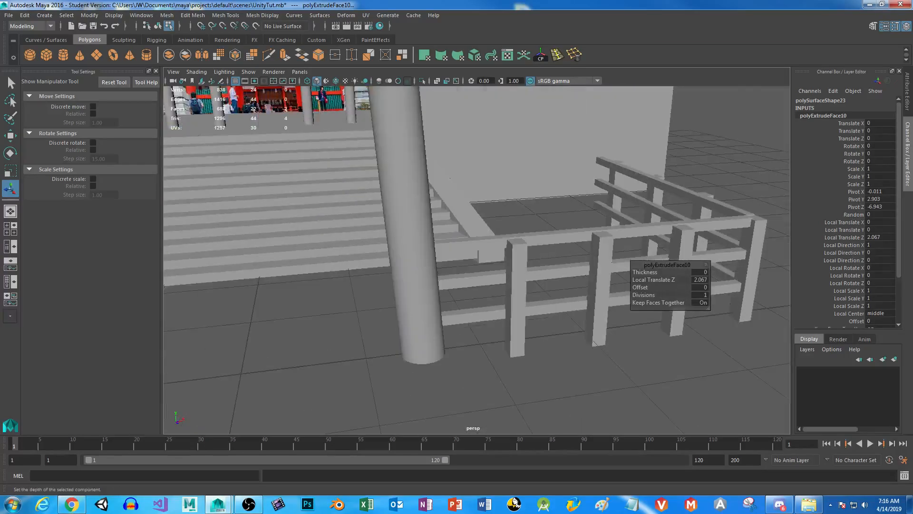
right_click_drag(555, 231, 595, 217)
left_click(557, 244)
left_click(561, 273, "shift")
left_click(533, 302, "shift")
left_click(515, 293, "shift")
left_click(598, 286, "shift")
left_click(675, 278, "shift")
left_click(756, 271, "shift")
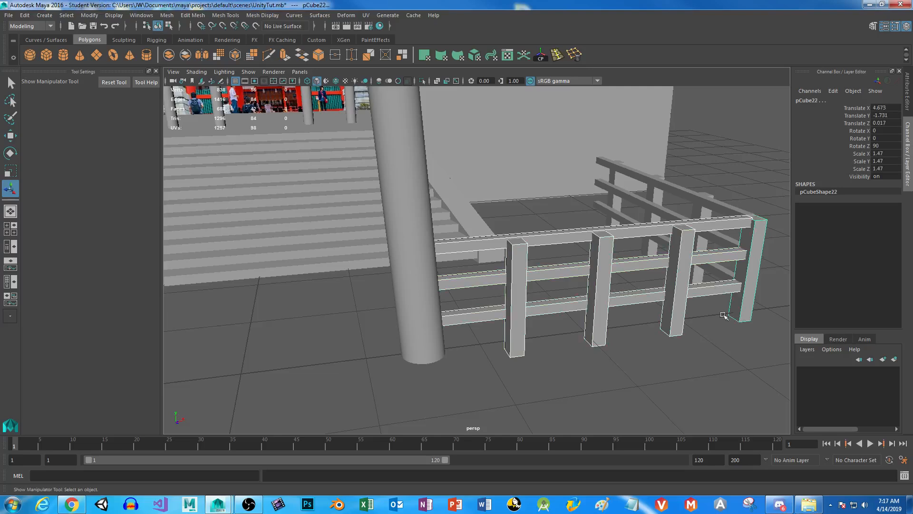
right_click_drag(716, 372, 638, 293, "alt")
left_click(600, 266, "shift")
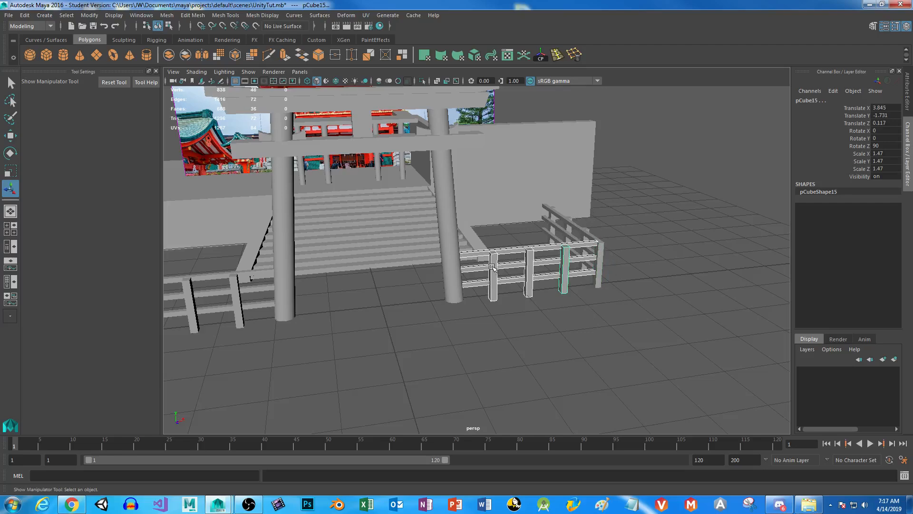
key("ctrl+d")
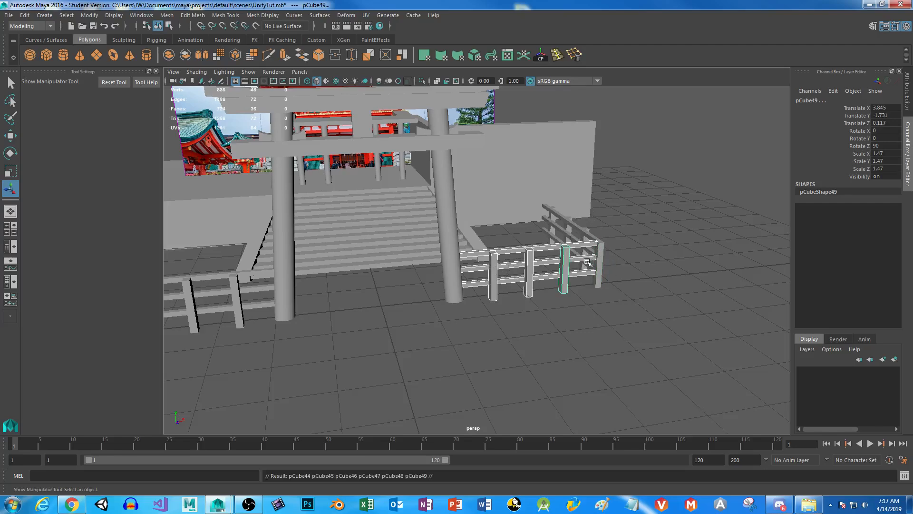
Move the duplicated fence pieces up to the red gate's balcony in the front view.
key("space")
key("space")
right_click_drag(537, 376, 503, 332, "alt")
key("w")
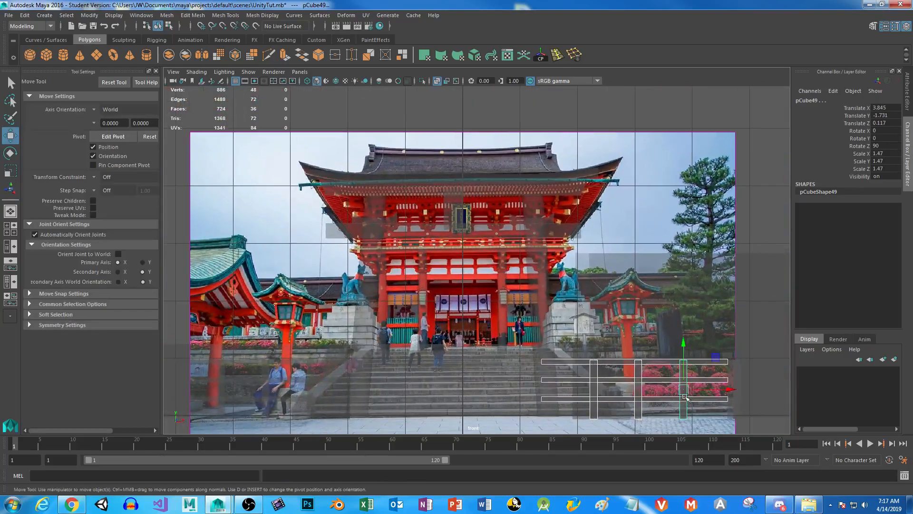
left_click_drag(683, 388, 459, 244)
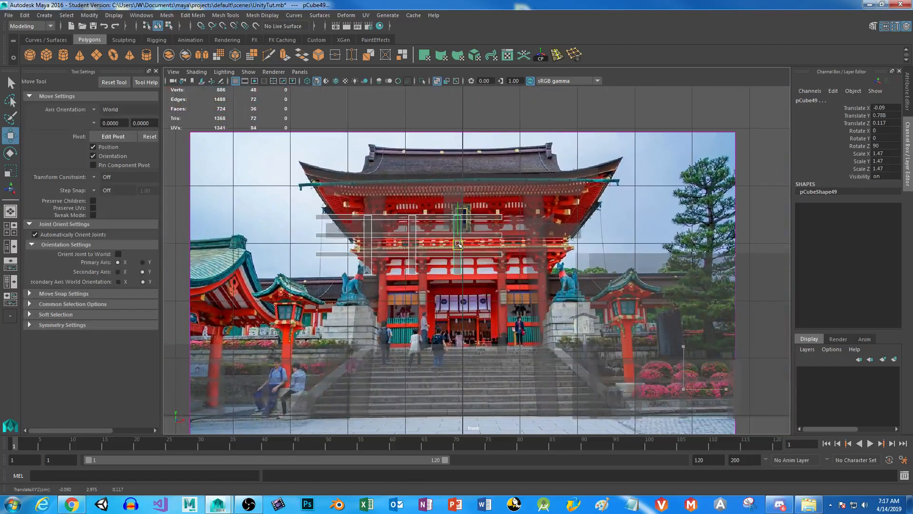
key("r")
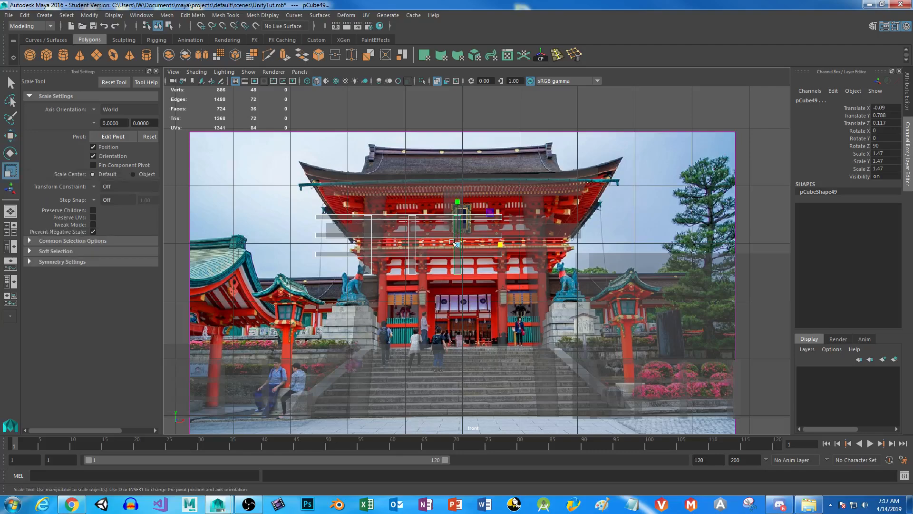
left_click_drag(458, 245, 463, 247)
key("ctrl+z")
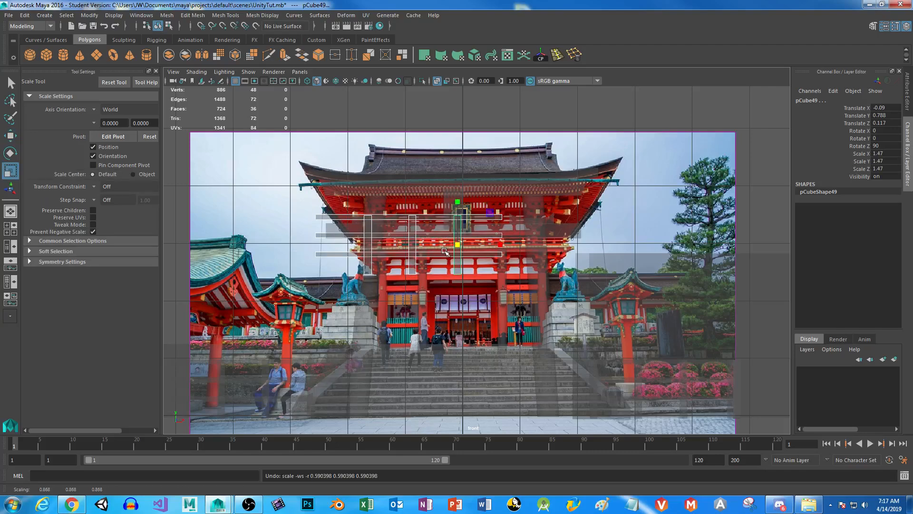
Group the duplicated fence pieces, centre the group's pivot and scale it uniformly to about 0.273.
key("ctrl+g")
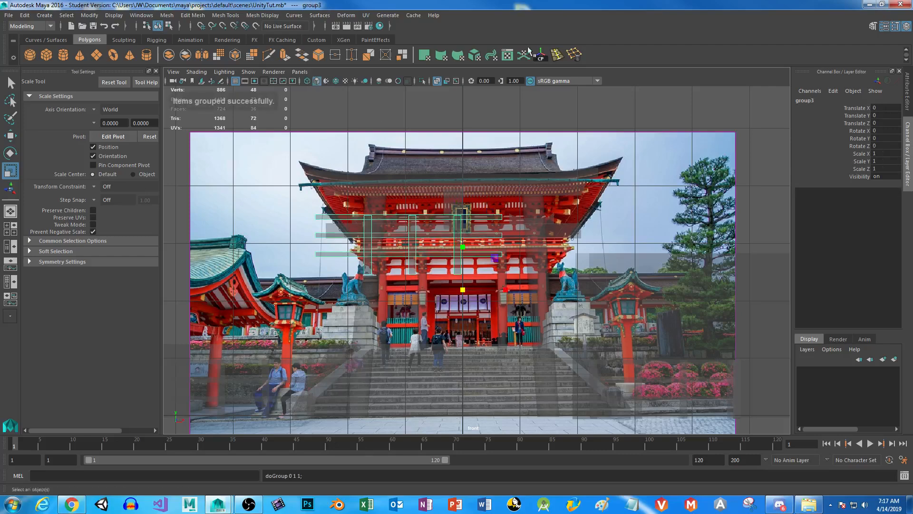
left_click(542, 56)
left_click_drag(408, 245, 337, 259)
Move the fence group to about -6.19 in Z and 0.2 in Y, placing it at the slab over the pillars.
key("space")
key("space")
left_click_drag(522, 198, 559, 245, "alt")
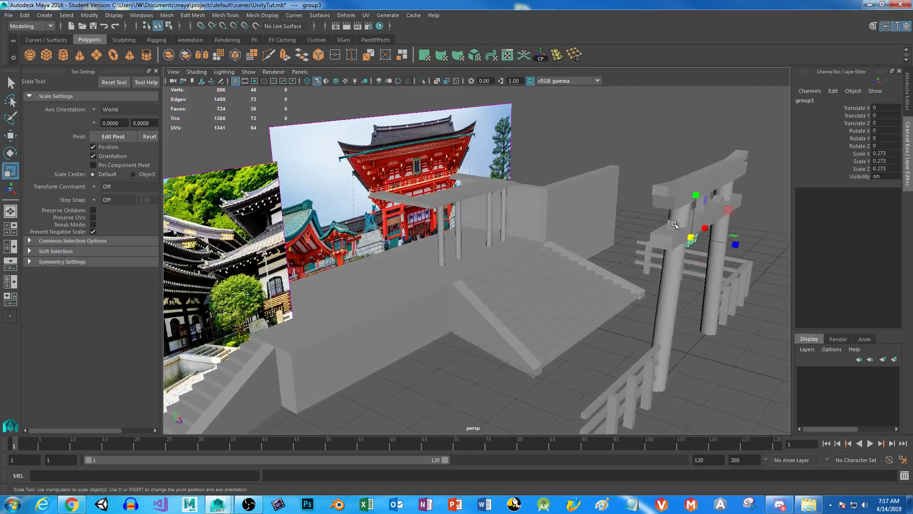
key("w")
left_click_drag(690, 237, 456, 199)
left_click_drag(450, 167, 452, 136)
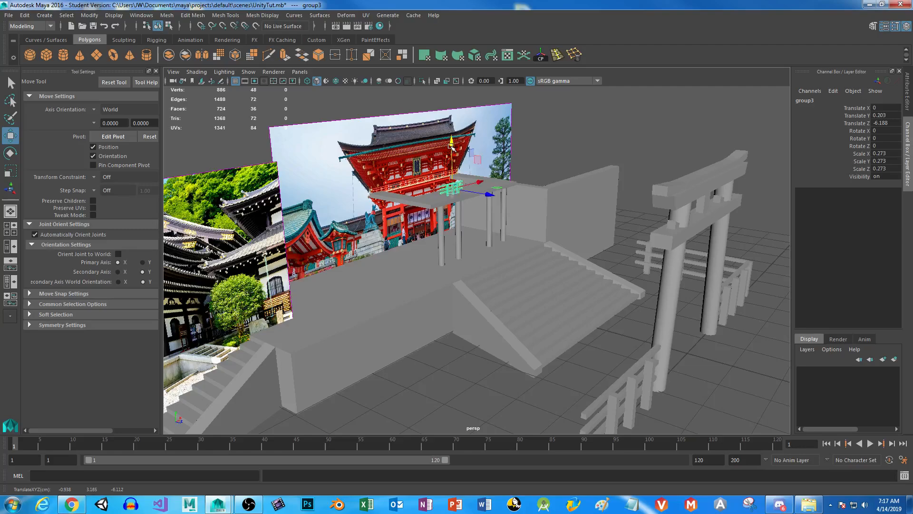
Position the fence group along the slab's front edge with its posts close to the top surface.
right_click_drag(426, 142, 523, 261, "alt")
middle_click_drag(493, 190, 499, 238, "alt")
left_click_drag(527, 270, 491, 278, "alt")
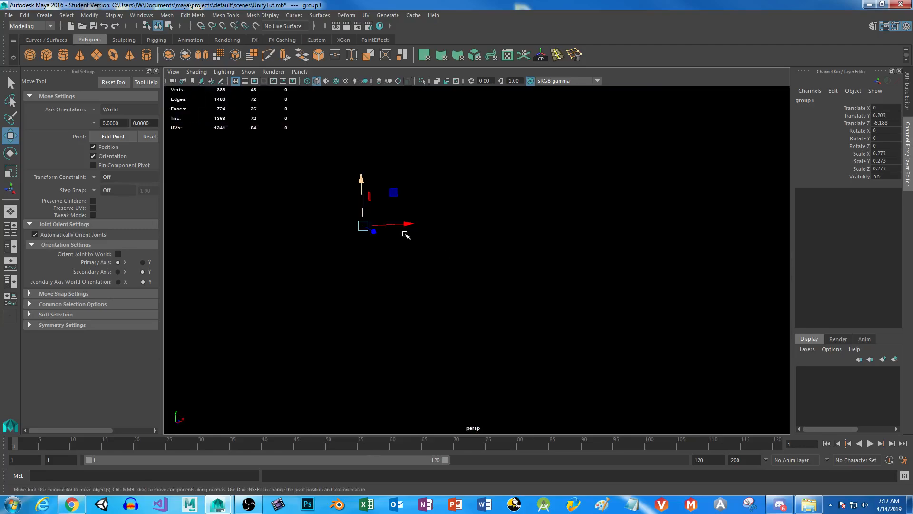
right_click_drag(406, 235, 366, 223, "alt")
middle_click_drag(409, 263, 490, 290, "alt")
left_click_drag(491, 292, 790, 278, "alt")
left_click_drag(767, 230, 768, 244)
left_click_drag(734, 292, 679, 332, "alt")
scroll(636, 271, "up", 5)
Lower the bottom vertices of the three balcony fence posts until they reach the slab's top surface.
middle_click_drag(636, 271, 445, 255, "alt")
right_click_drag(440, 253, 346, 231)
right_click_drag(497, 256, 463, 231)
left_click_drag(338, 259, 382, 284)
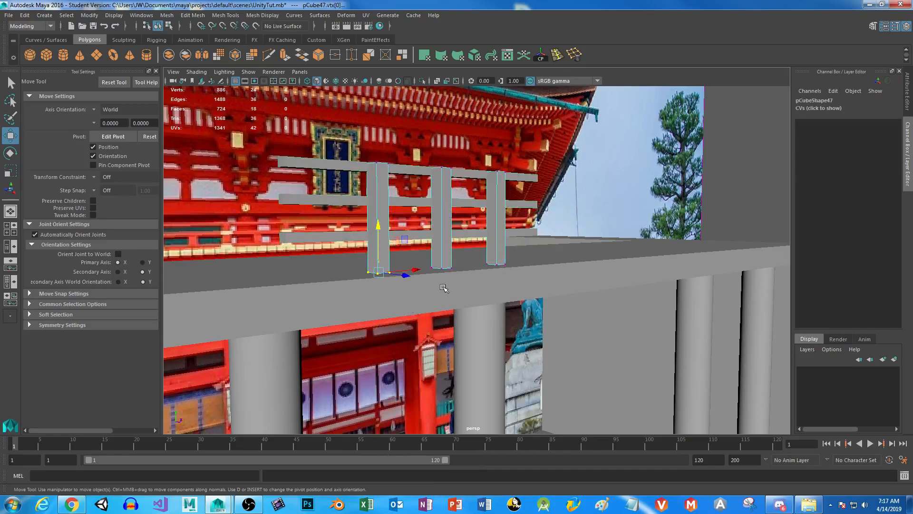
left_click_drag(533, 248, 408, 276, "shift")
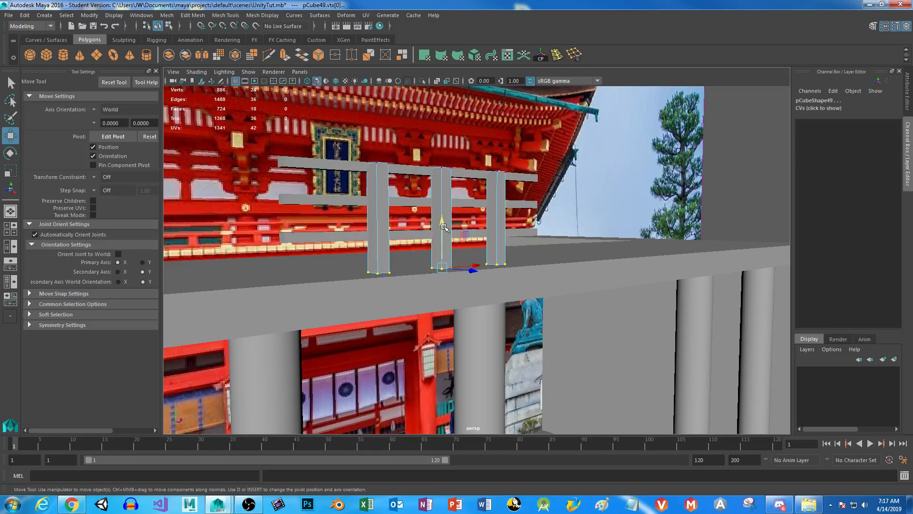
left_click_drag(443, 222, 443, 230)
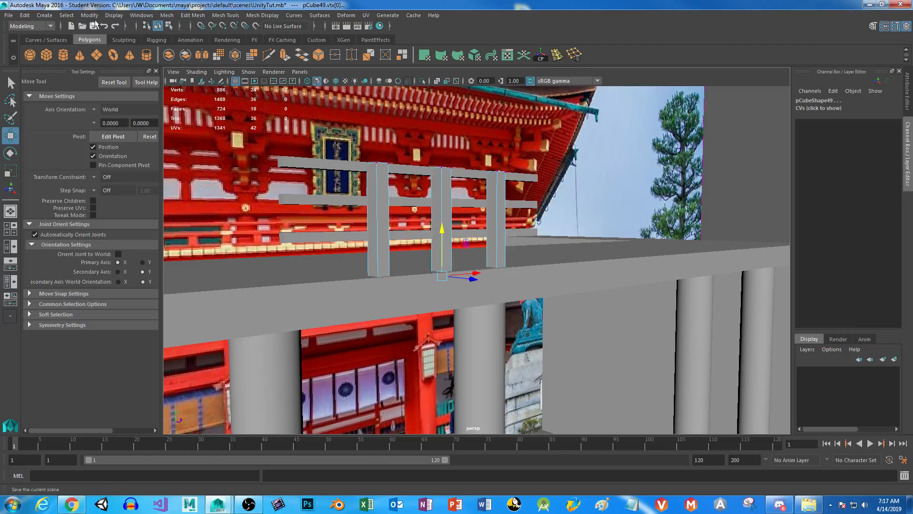
Open the Outliner, place it clear of the fence and select group2 to find the fence pieces.
left_click(138, 16)
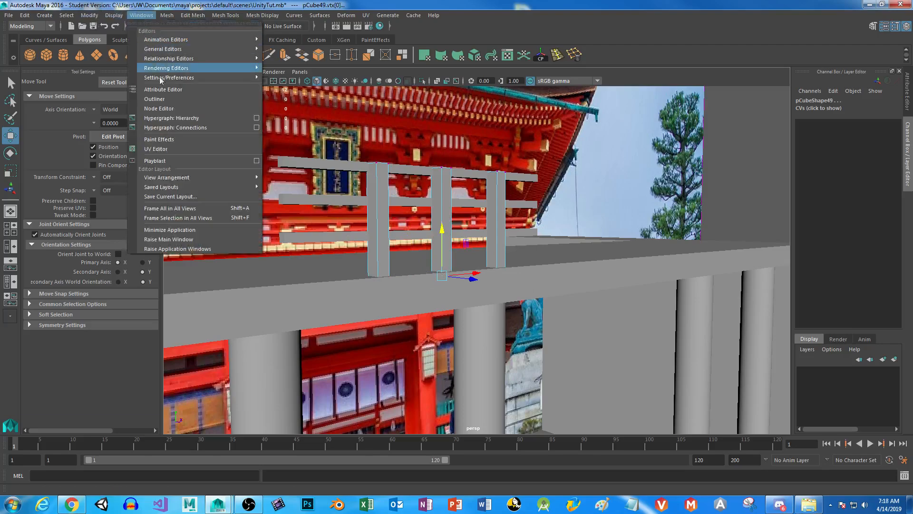
left_click(169, 100)
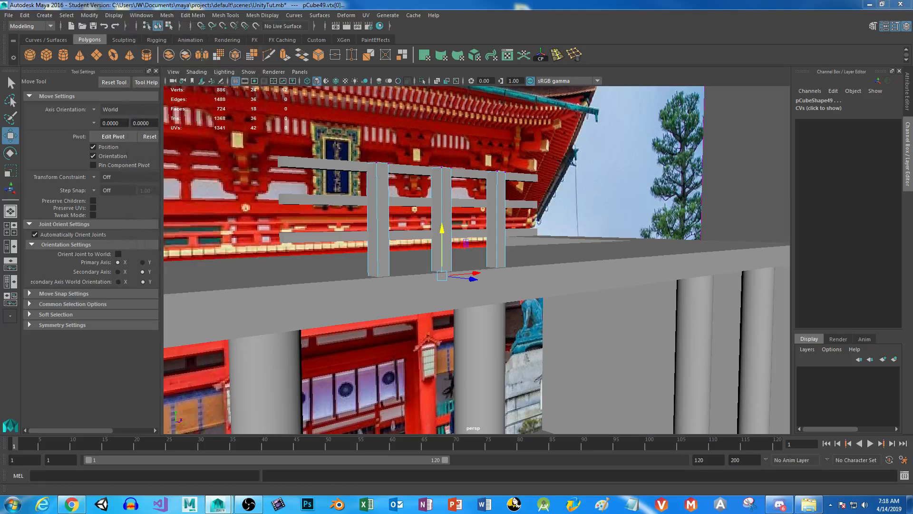
left_click_drag(495, 176, 704, 129)
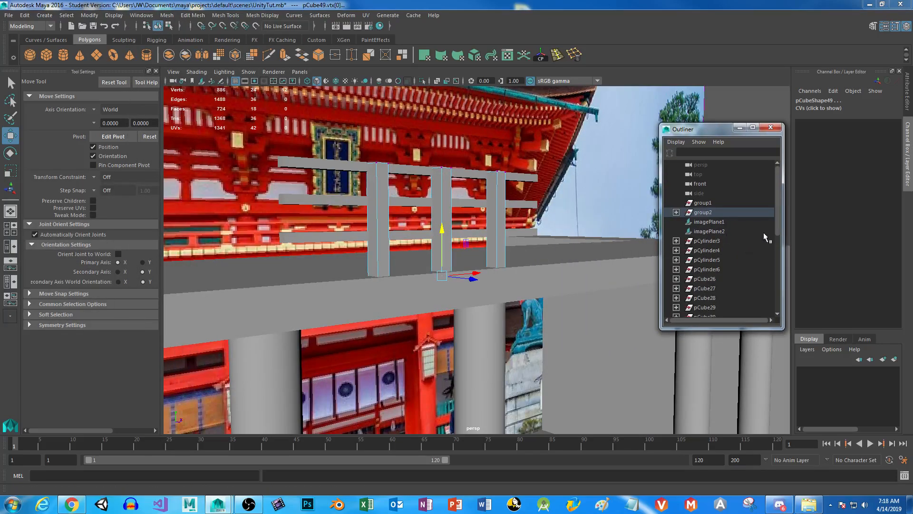
scroll(764, 237, "down", 6)
scroll(732, 266, "up", 6)
left_click(703, 212)
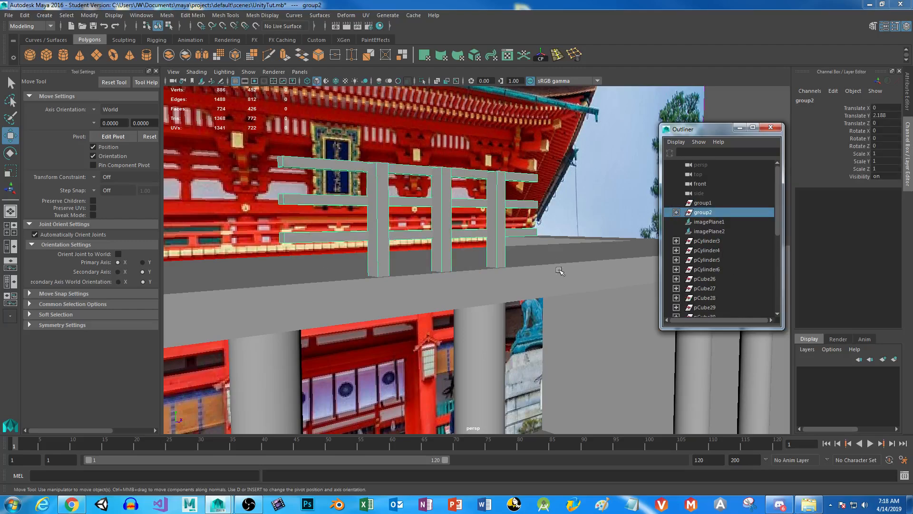
Duplicate the fence's end post and move the copy along X to 0.894, beyond the rail ends.
left_click(499, 188)
left_click_drag(544, 287, 434, 288, "alt")
middle_click_drag(434, 287, 480, 287, "alt")
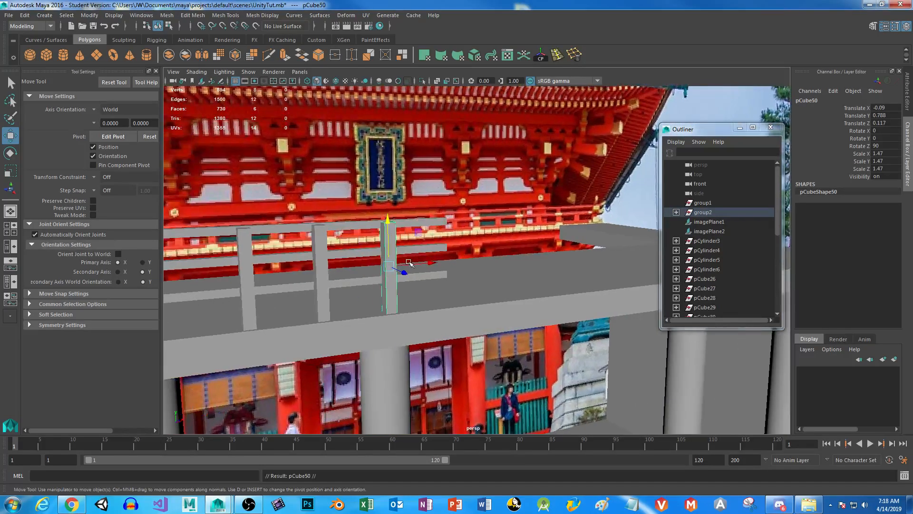
left_click_drag(427, 261, 504, 263)
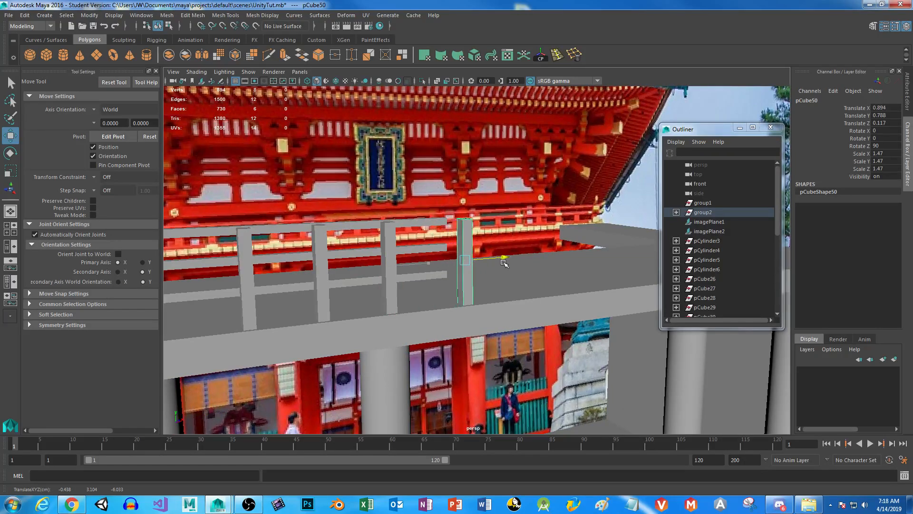
left_click_drag(504, 263, 457, 314, "alt")
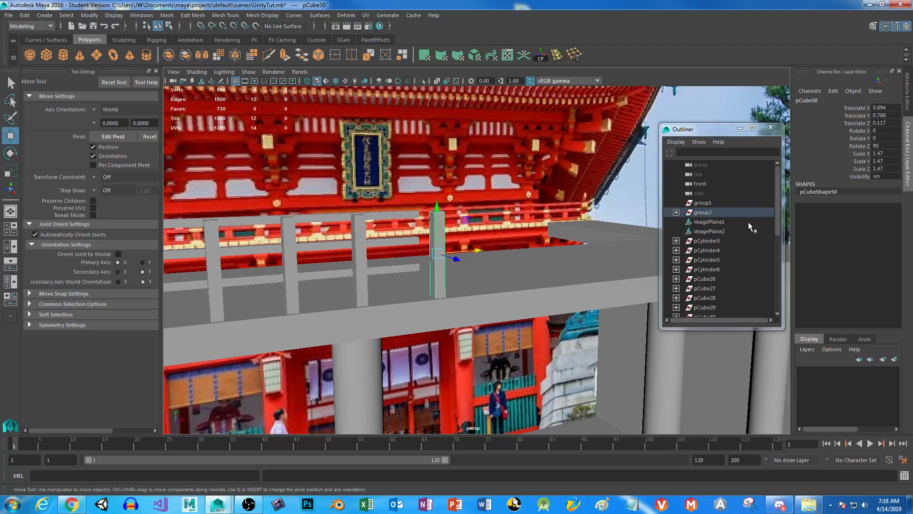
Expand group2 in the Outliner and select the nested fence group, group3.
scroll(748, 226, "down", 5)
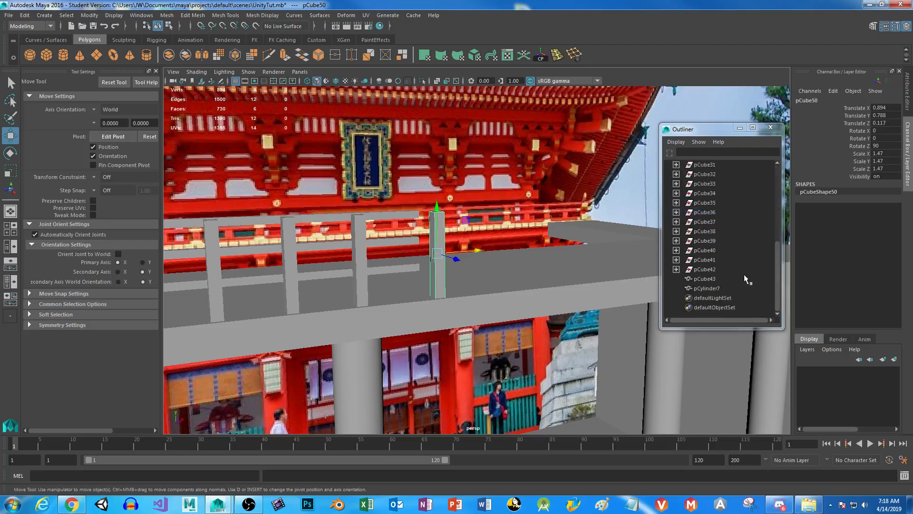
scroll(745, 272, "up", 5)
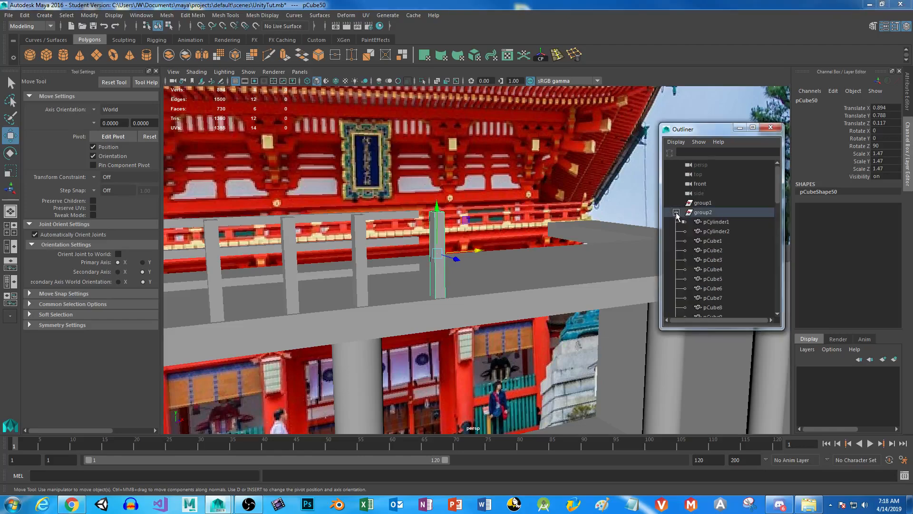
scroll(728, 264, "down", 5)
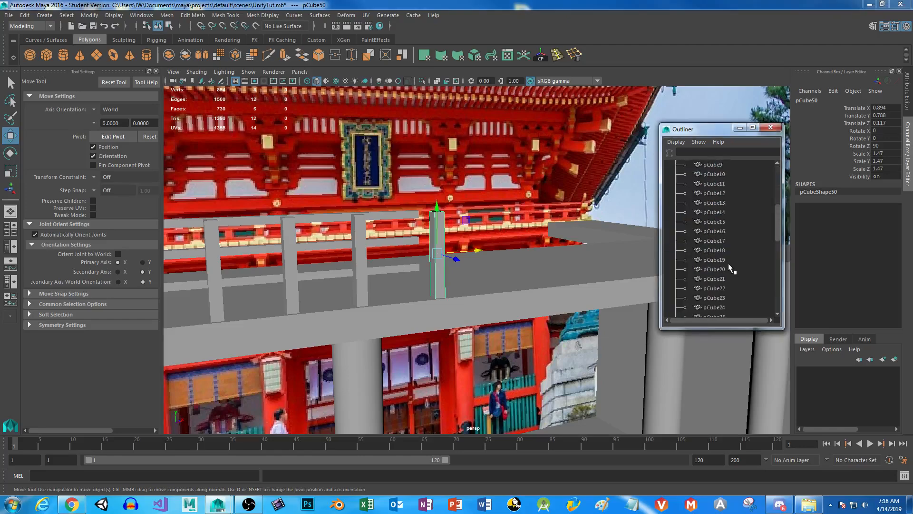
scroll(729, 264, "down", 3)
left_click(685, 251)
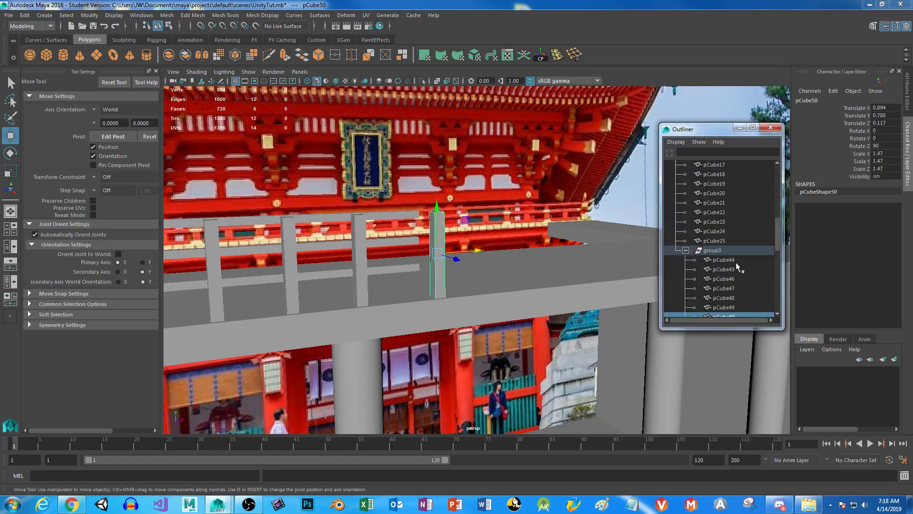
scroll(740, 263, "down", 3)
left_click(709, 174)
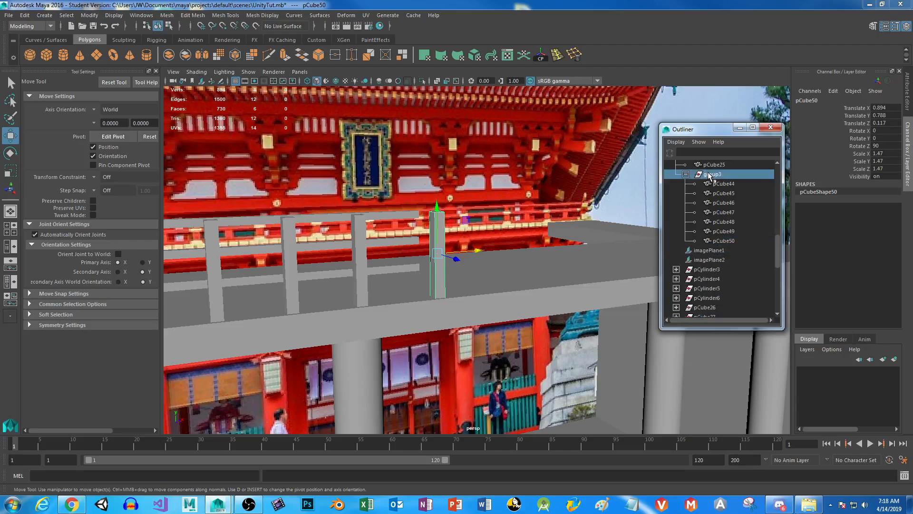
Duplicate the fence group twice along the slab's front edge, placing the copies at X 0.886 and X 1.772.
right_click_drag(495, 291, 463, 267, "alt")
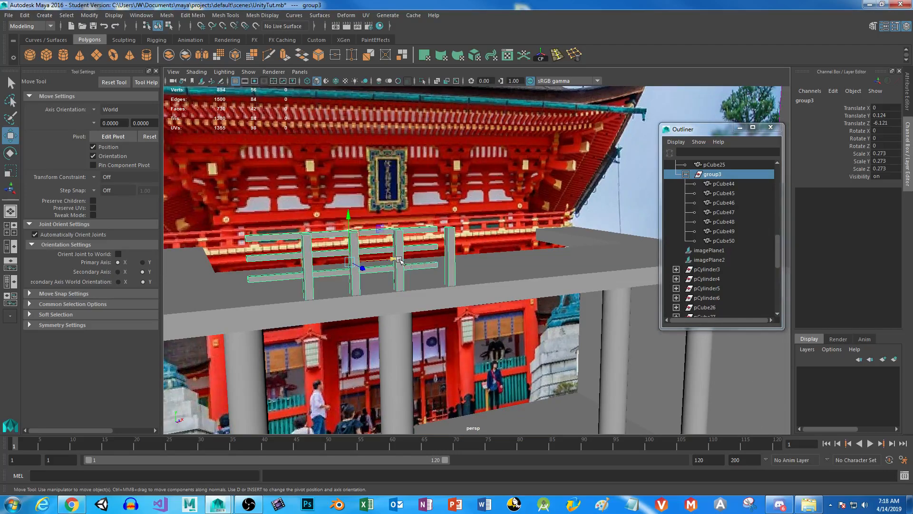
key("ctrl+d")
left_click_drag(395, 260, 550, 259)
left_click_drag(493, 308, 483, 264, "alt")
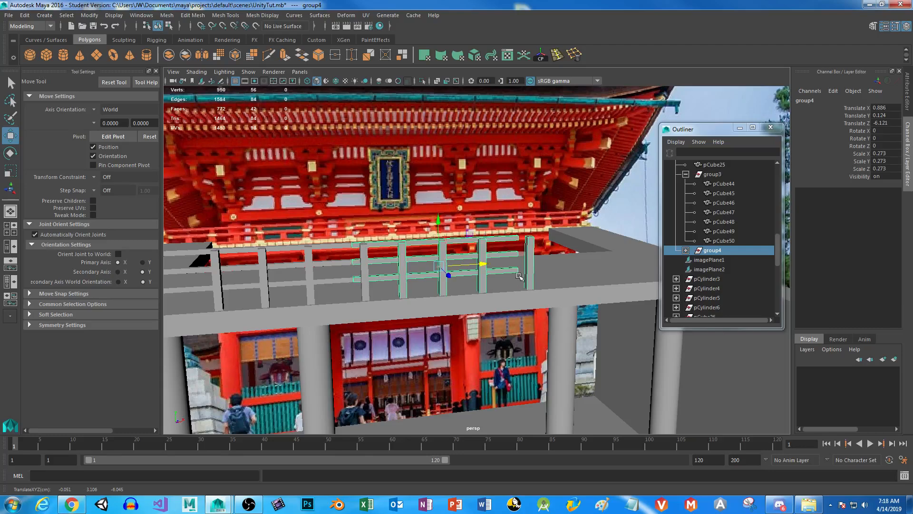
left_click_drag(480, 265, 630, 259)
left_click_drag(546, 297, 459, 328, "alt")
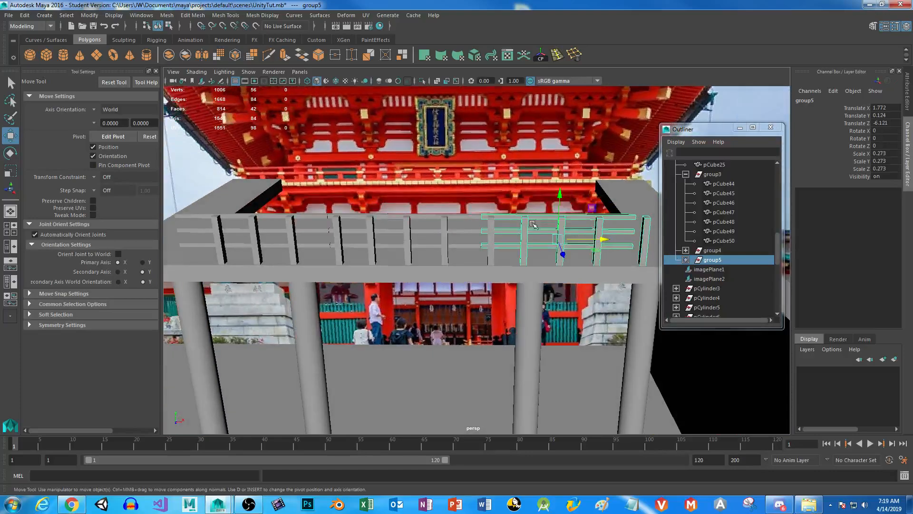
Combine the top, middle and bottom rails of the first two fence sections, on both sides of their seam, into one mesh.
middle_click_drag(405, 244, 510, 246, "alt")
scroll(510, 318, "up", 6)
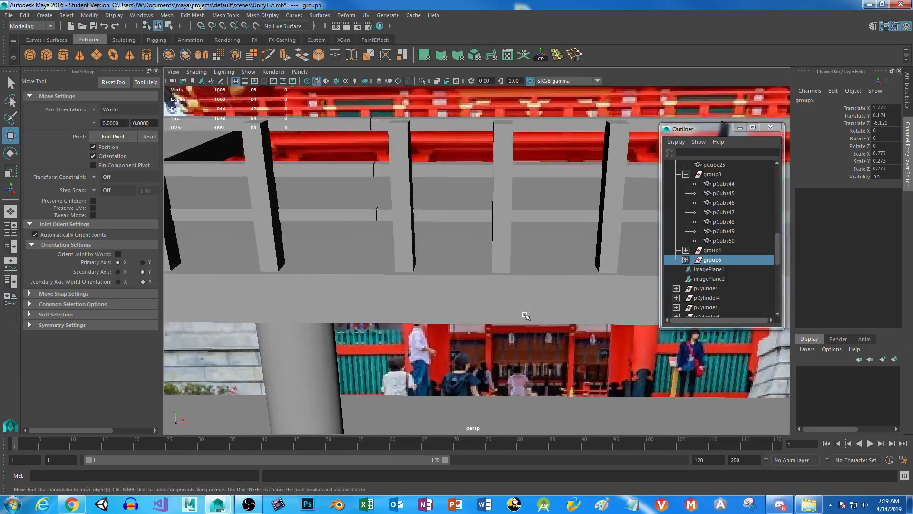
middle_click_drag(455, 174, 485, 310, "alt")
left_click_drag(486, 310, 489, 319, "alt")
middle_click_drag(489, 318, 463, 261, "alt")
scroll(439, 253, "up", 6)
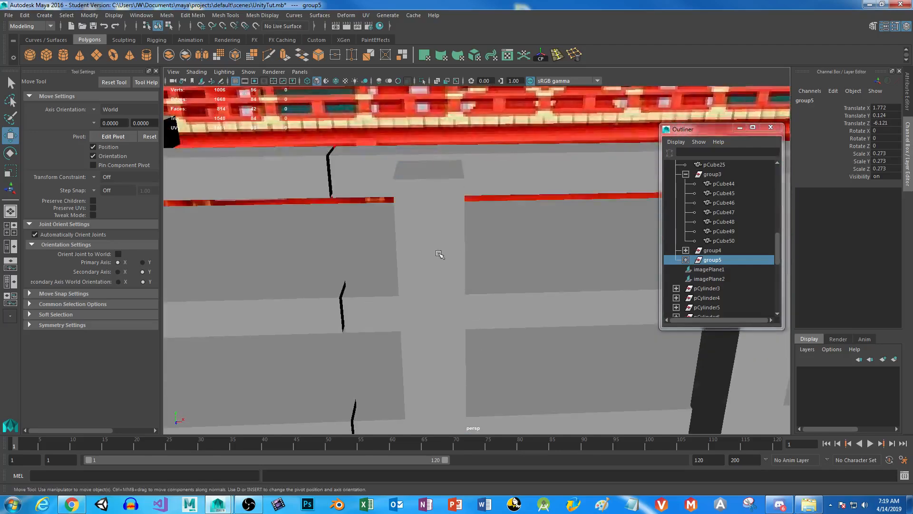
scroll(439, 253, "down", 2)
left_click(377, 188)
left_click(311, 200, "shift")
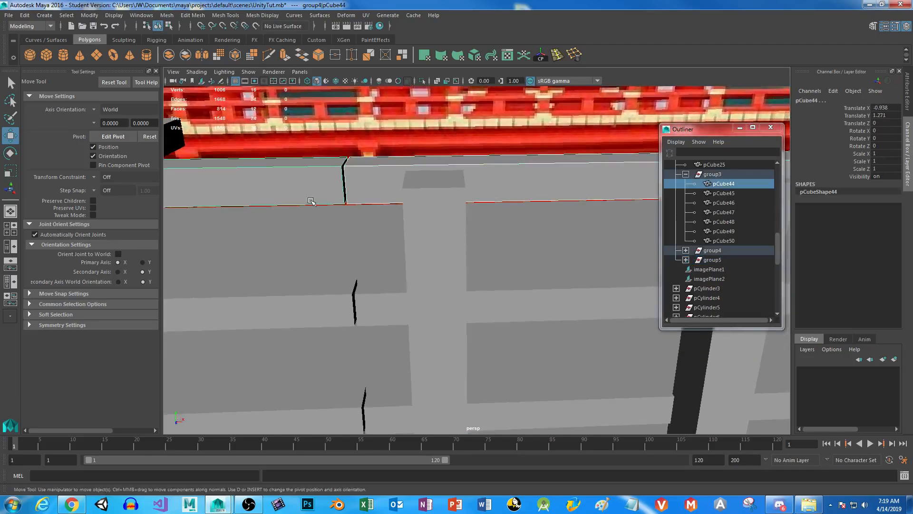
left_click(324, 309, "shift")
left_click(382, 414, "shift")
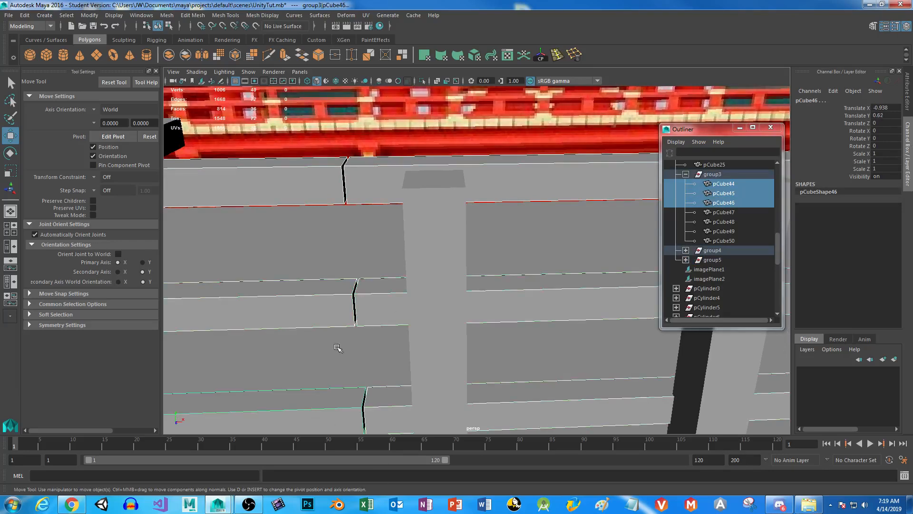
left_click(171, 56)
Delete the facing end faces of the combined rails at the seam between the two fence sections.
right_click_drag(369, 183, 374, 208)
middle_click_drag(348, 207, 370, 201, "alt")
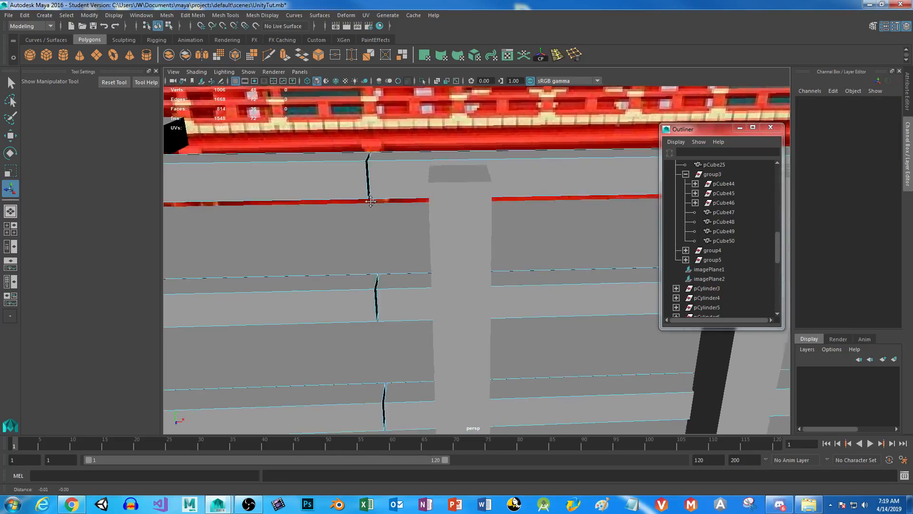
left_click_drag(371, 202, 391, 185, "alt")
scroll(391, 184, "down", 2)
left_click_drag(393, 91, 454, 474)
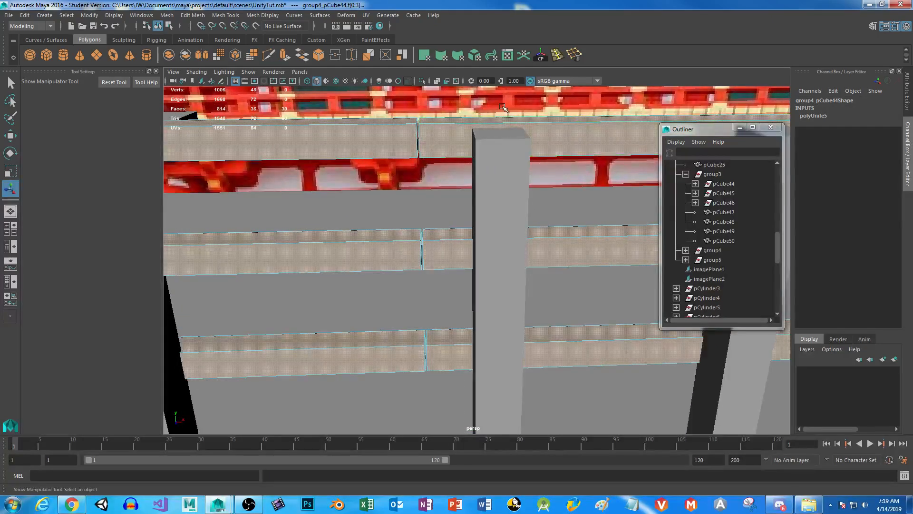
left_click_drag(515, 100, 592, 381, "ctrl")
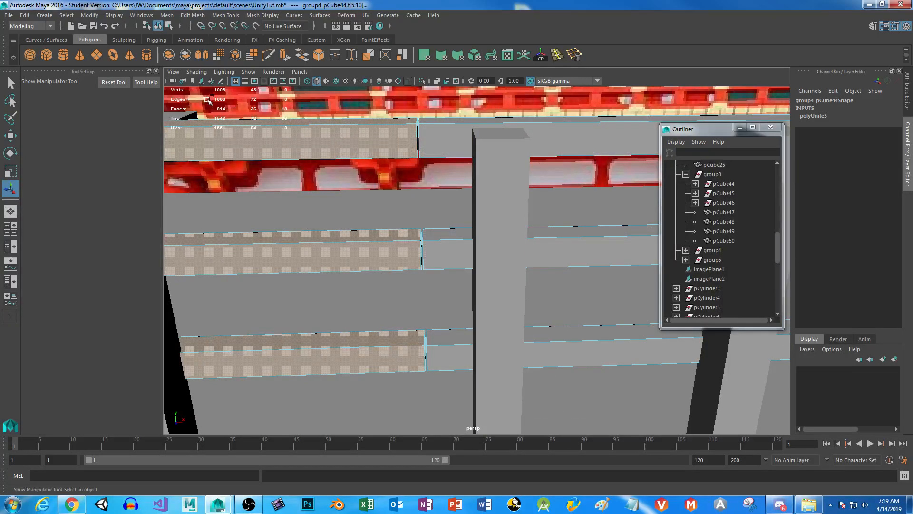
left_click_drag(206, 100, 316, 352, "ctrl")
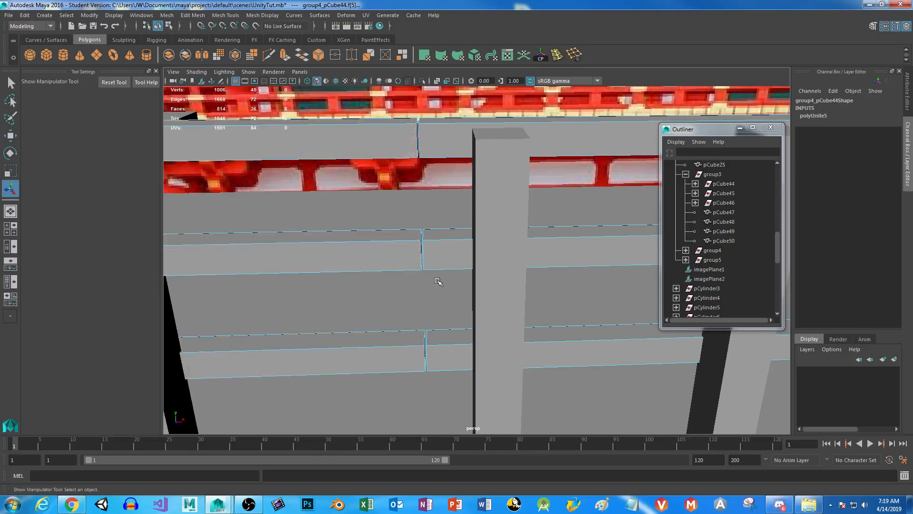
left_click_drag(482, 300, 501, 253, "alt")
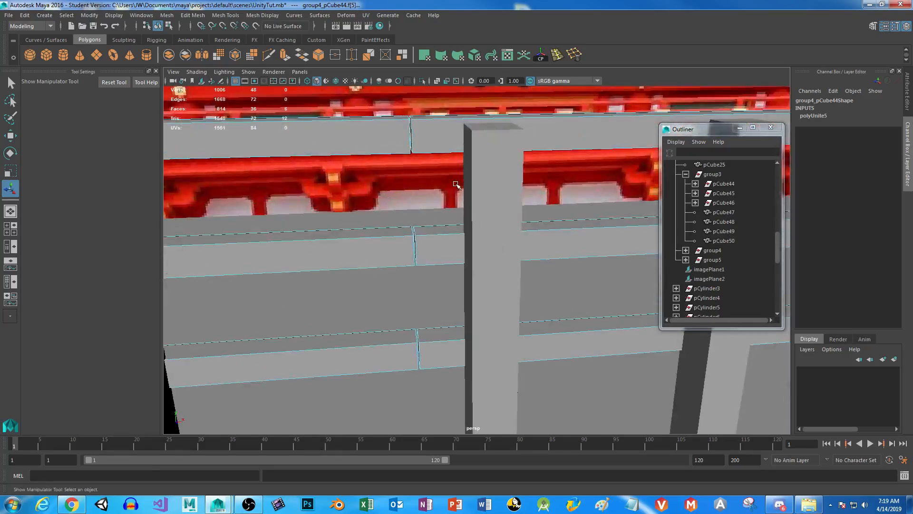
left_click_drag(424, 288, 436, 304, "alt")
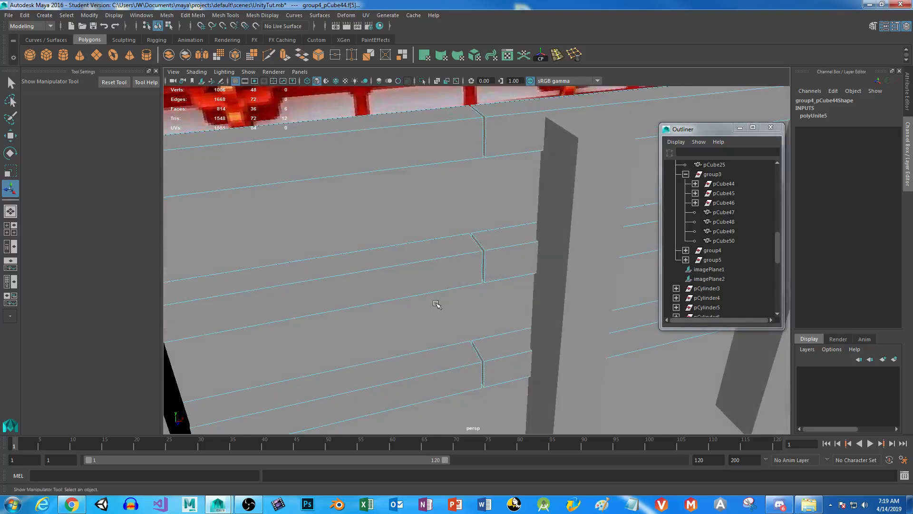
left_click(437, 305)
Bridge the open border edges of the top rail at the seam with 0 divisions, and minimise the Outliner.
right_click_drag(503, 126, 502, 99)
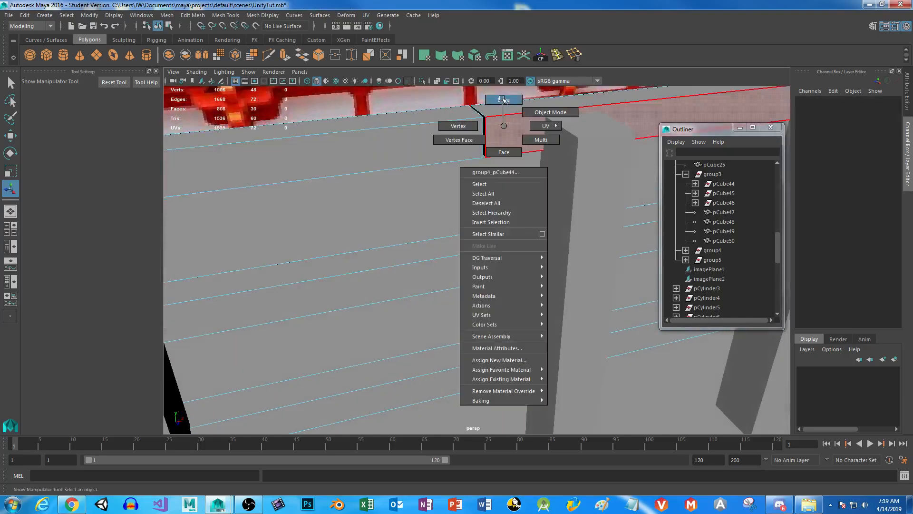
left_click(486, 130)
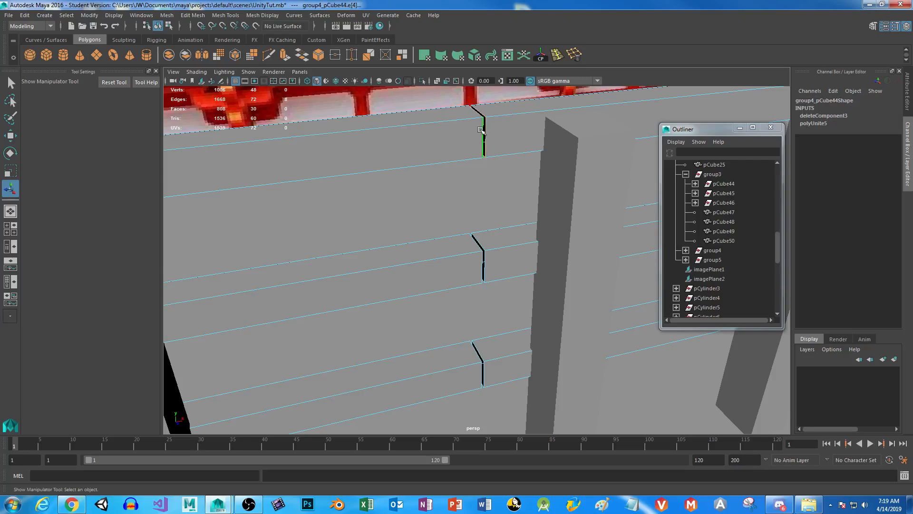
left_click(301, 55)
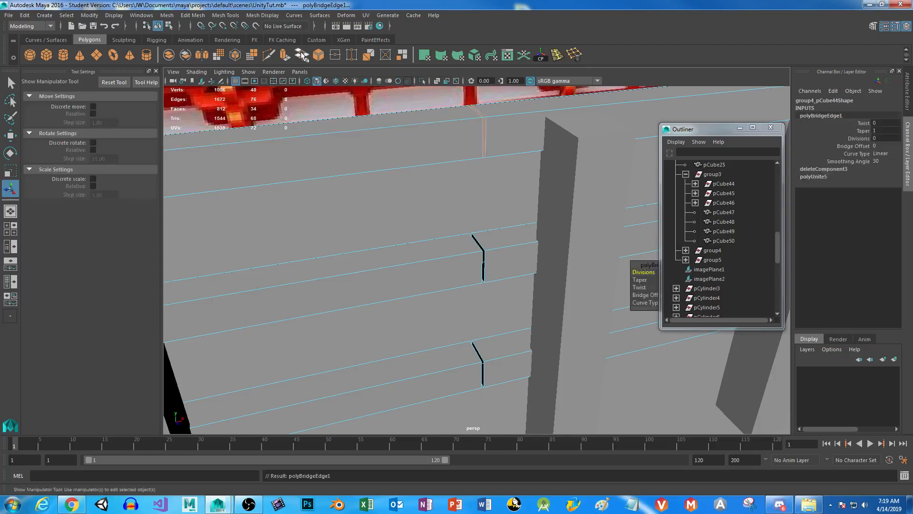
left_click(739, 127)
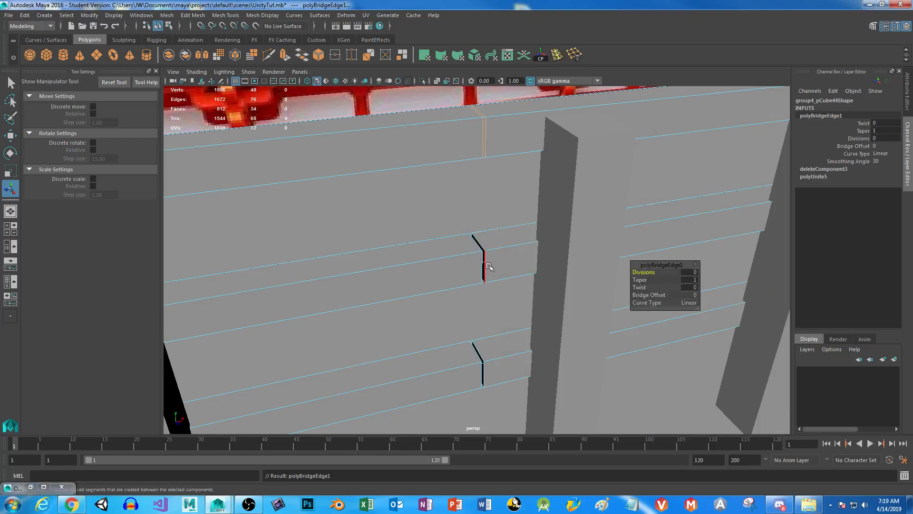
Bridge the open border edges of the middle rail at the seam and set the bridge's divisions to 0.
left_click(485, 265)
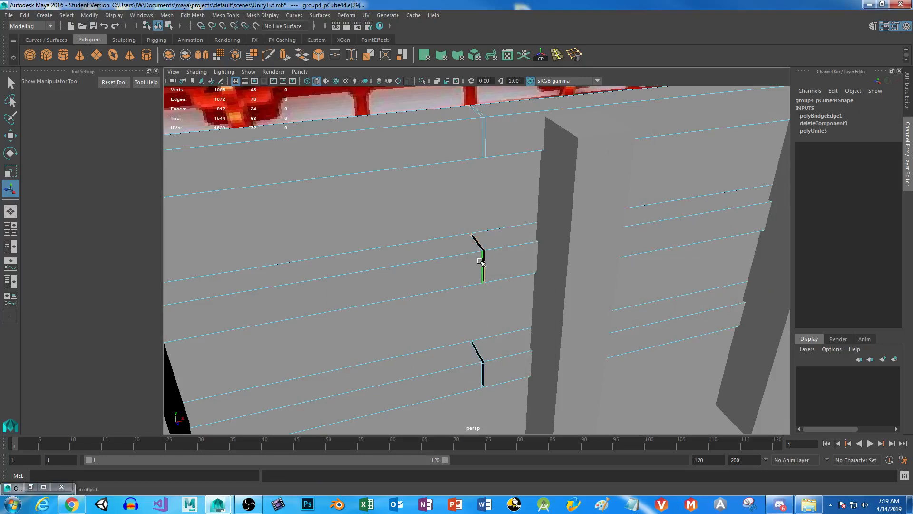
key("g")
left_click_drag(650, 272, 664, 272)
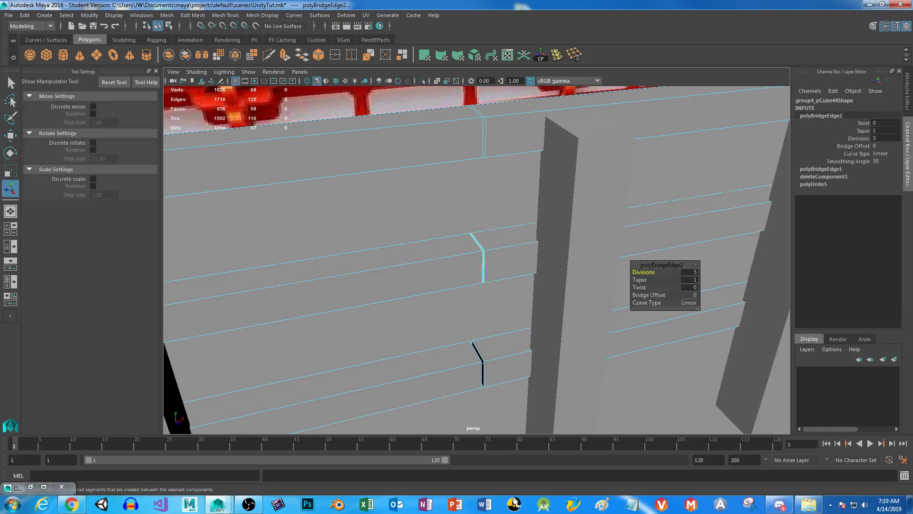
left_click_drag(643, 272, 526, 273)
Bridge the bottom rail's open border edges at the seam with 0 divisions, and delete the seam edge loops on all three rails.
left_click(482, 374)
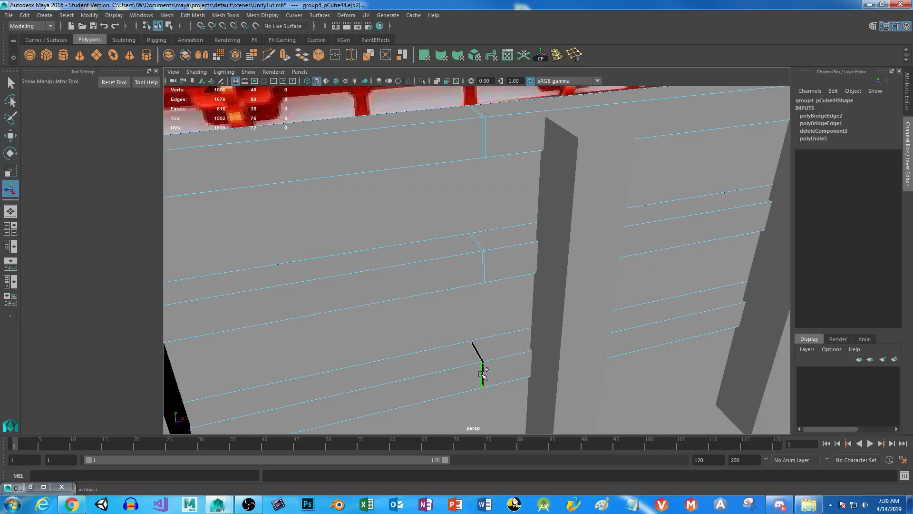
key("g")
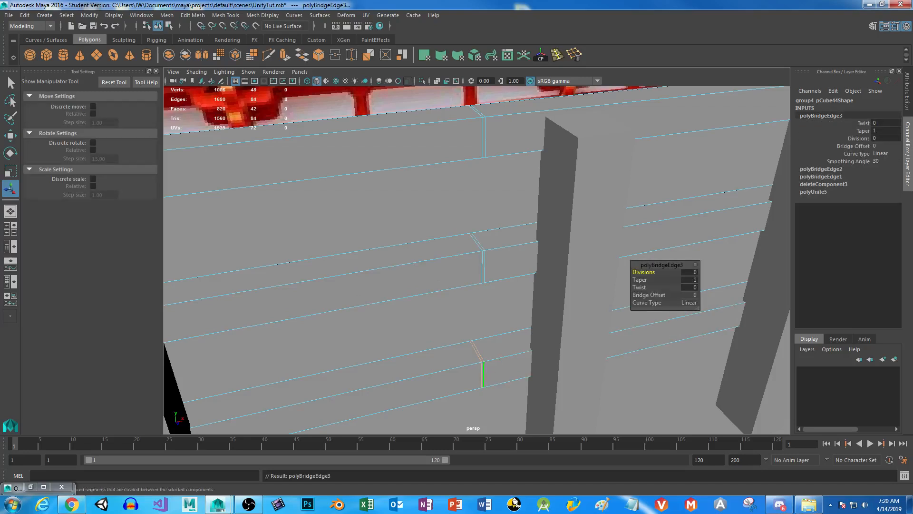
double_click(485, 258, "shift")
double_click(482, 257, "shift")
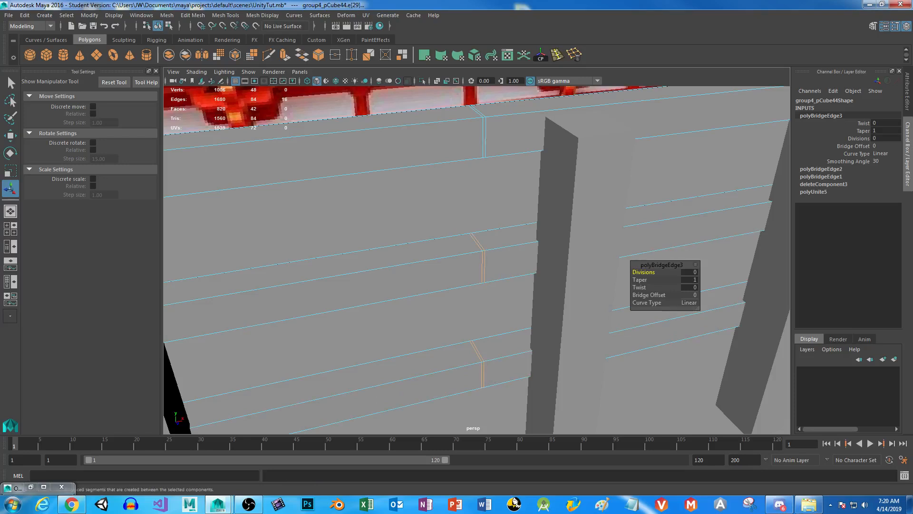
double_click(485, 136, "shift")
key("ctrl+Delete")
Combine the three joined rails and their seven posts into one mesh, leaving out the remaining fence section.
scroll(474, 281, "down", 6)
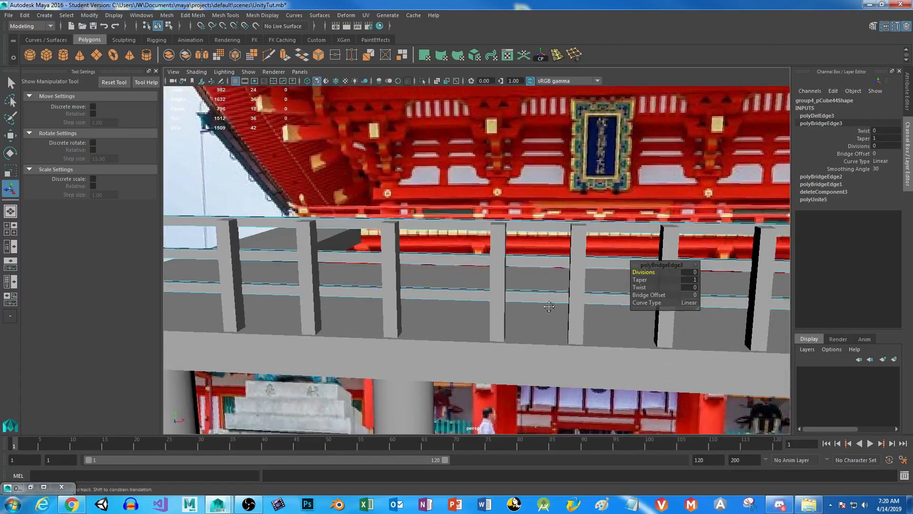
middle_click_drag(549, 306, 375, 325, "alt")
scroll(470, 310, "down", 3)
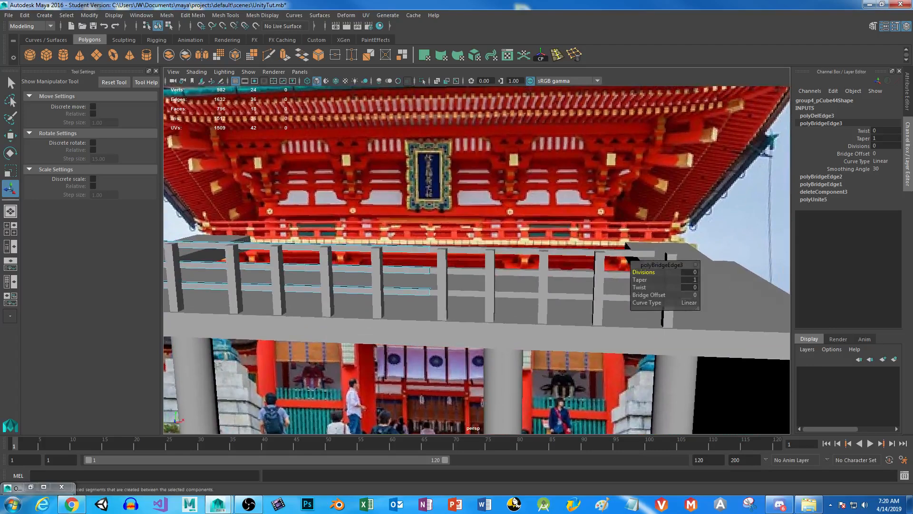
right_click_drag(463, 230, 504, 217)
left_click(518, 251)
left_click_drag(515, 309, 424, 302, "alt")
left_click_drag(382, 238, 497, 290)
left_click_drag(348, 294, 453, 287, "alt")
middle_click_drag(469, 284, 613, 226, "alt")
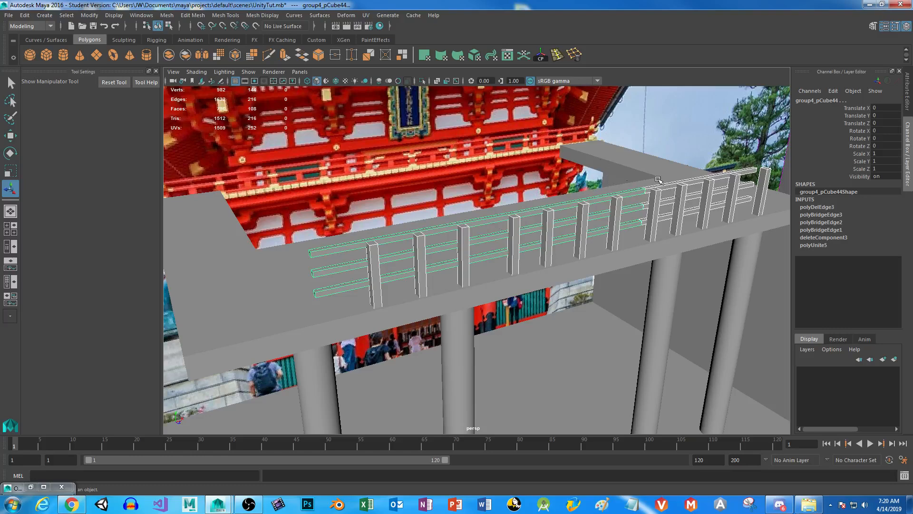
left_click_drag(650, 152, 840, 295, "ctrl")
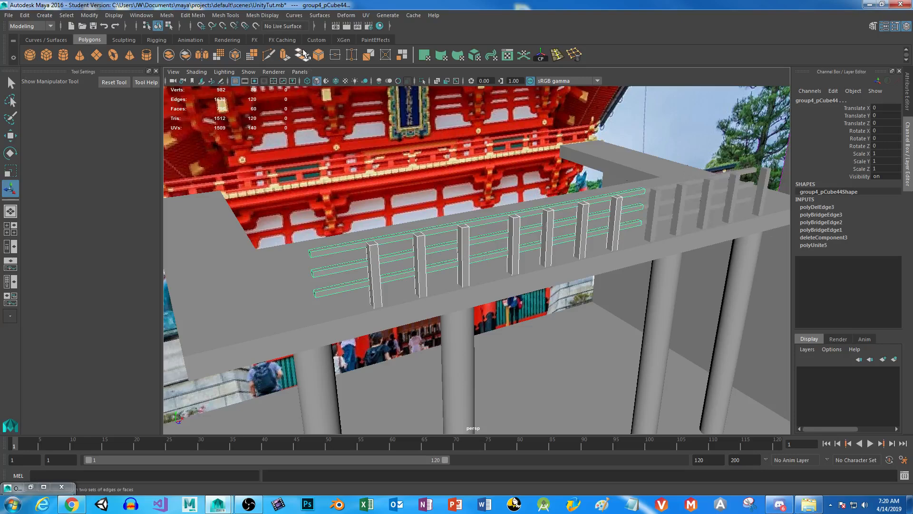
left_click(166, 15)
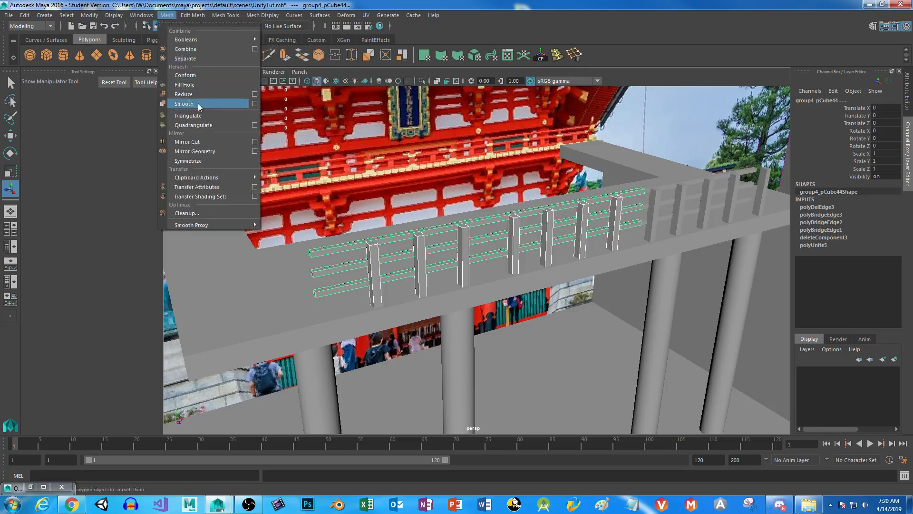
left_click(204, 49)
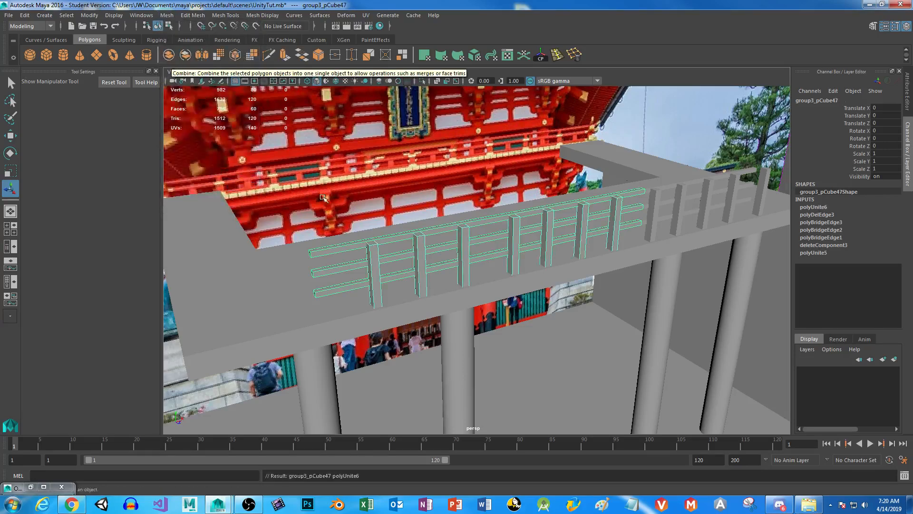
Delete the construction history of the combined seven-post fence mesh.
left_click_drag(672, 245, 568, 267, "alt")
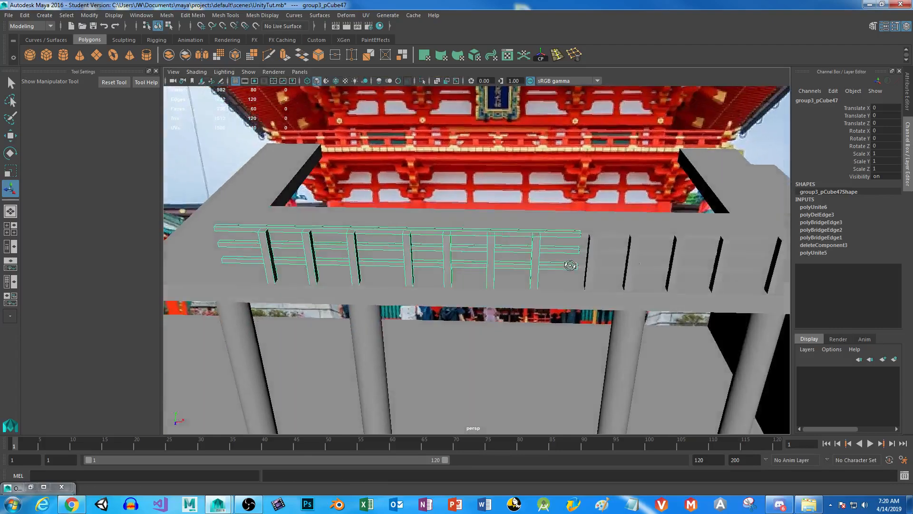
left_click_drag(448, 287, 414, 267, "alt")
left_click(28, 17)
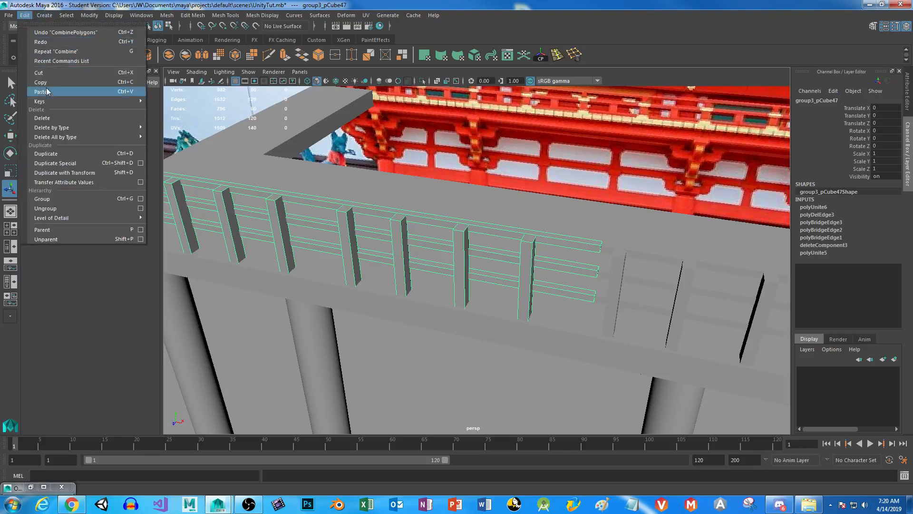
mouse_move(88, 127)
left_click(178, 136)
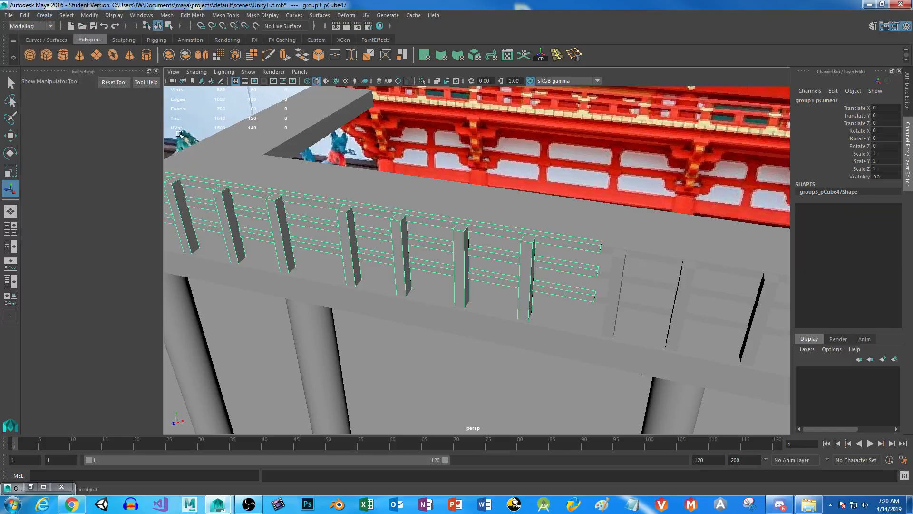
Save the scene, accepting the student version notice.
left_click_drag(410, 247, 513, 250, "alt")
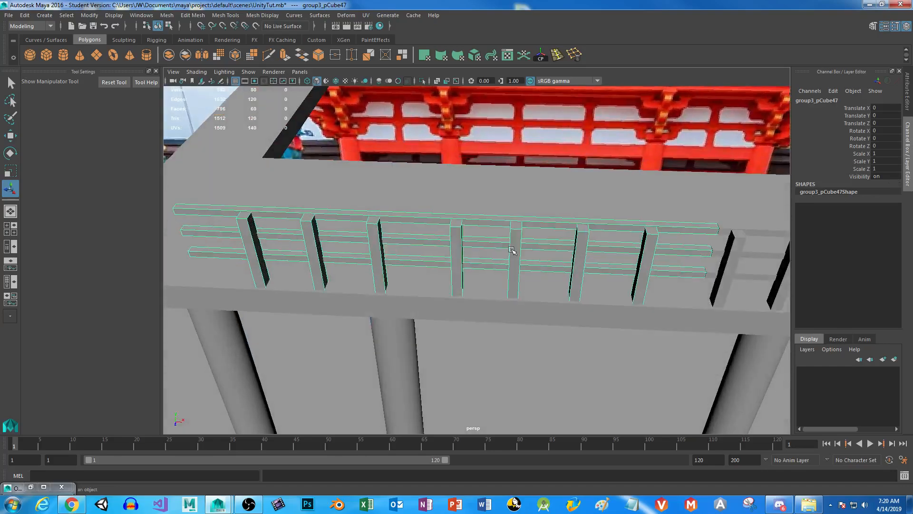
key("ctrl+s")
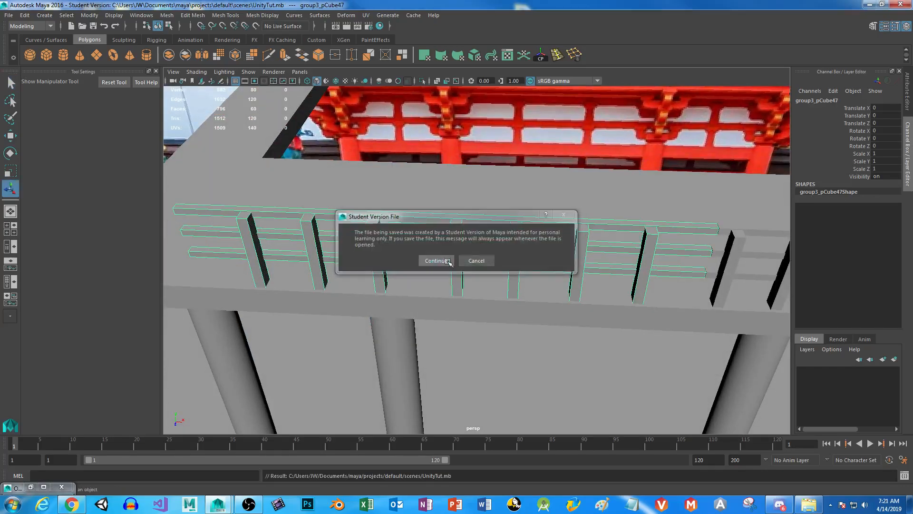
left_click(434, 262)
Rename the combined seven-post fence mesh GateUpper and check its entry in the Outliner.
left_click(909, 92)
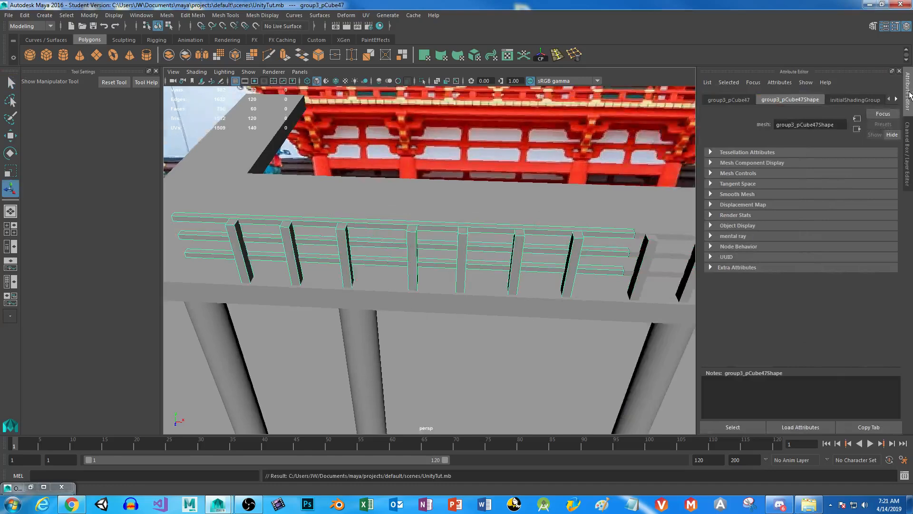
left_click(896, 99)
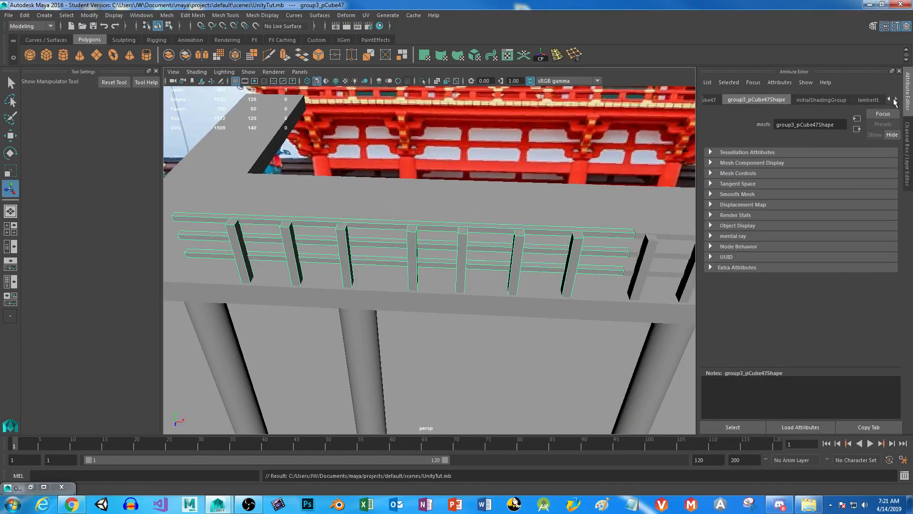
left_click(889, 99)
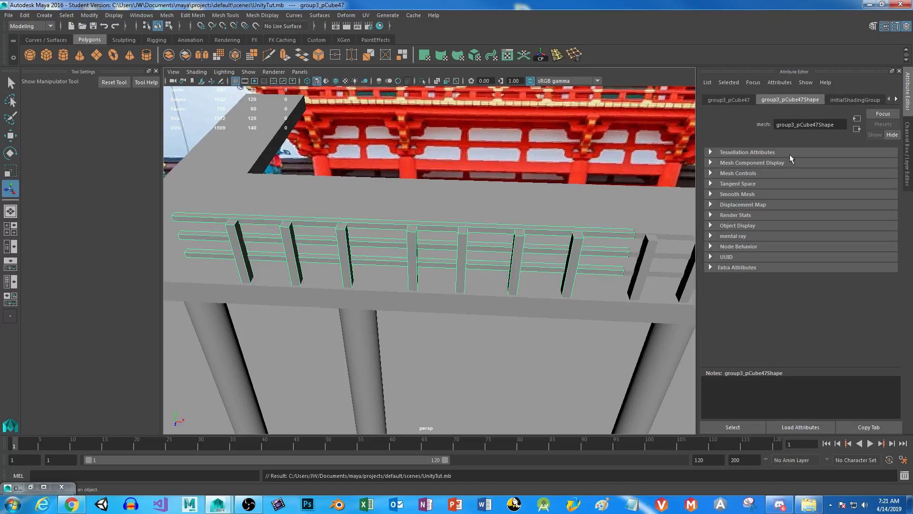
left_click(729, 101)
double_click(830, 125)
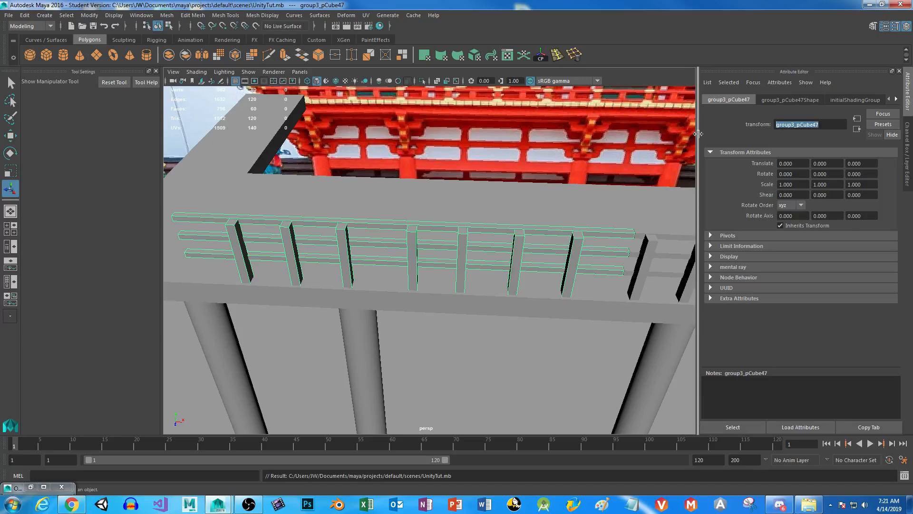
type("GateUpp")
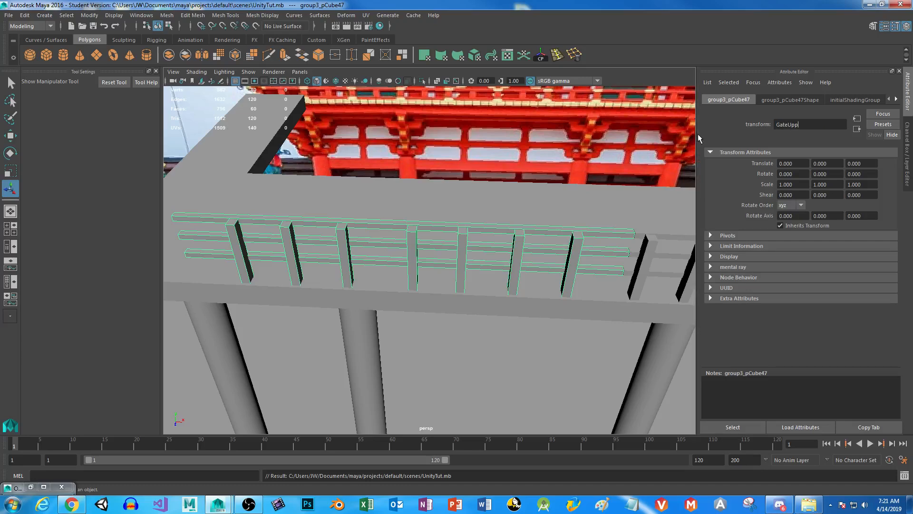
type("er")
key("Return")
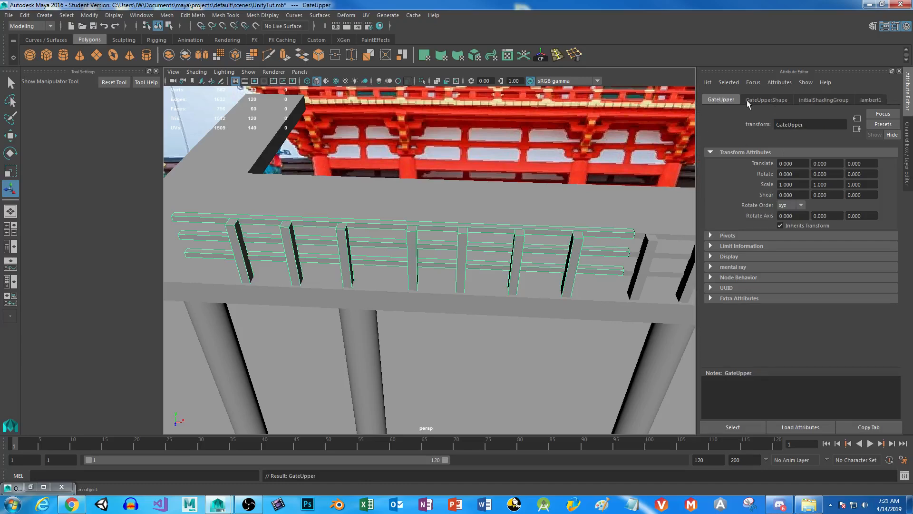
left_click(30, 487)
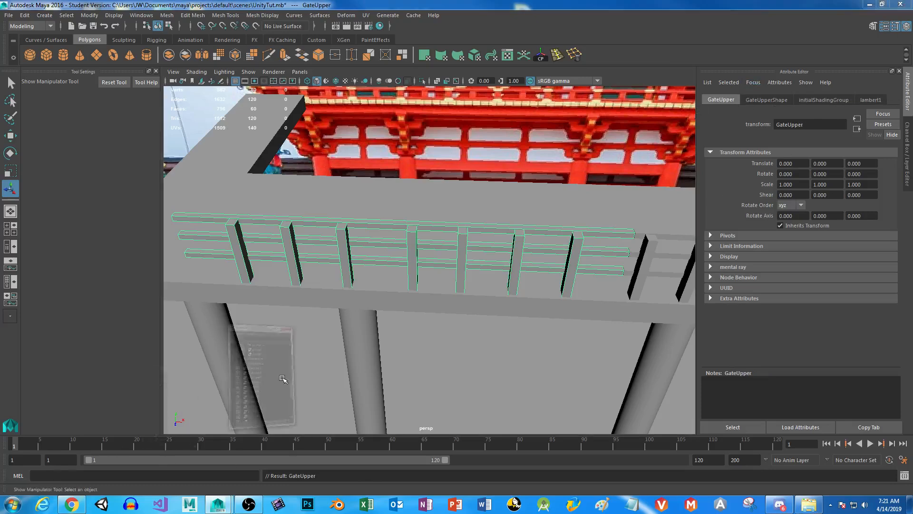
left_click_drag(777, 252, 781, 287)
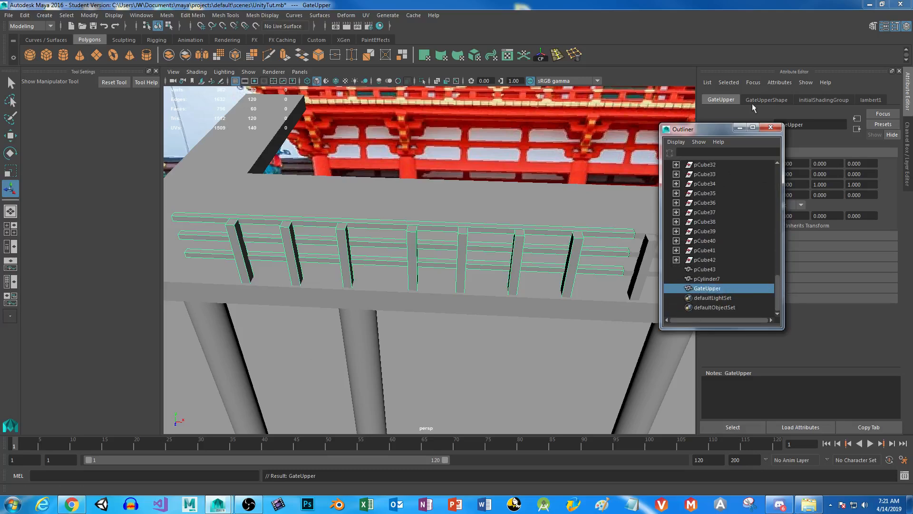
left_click(739, 127)
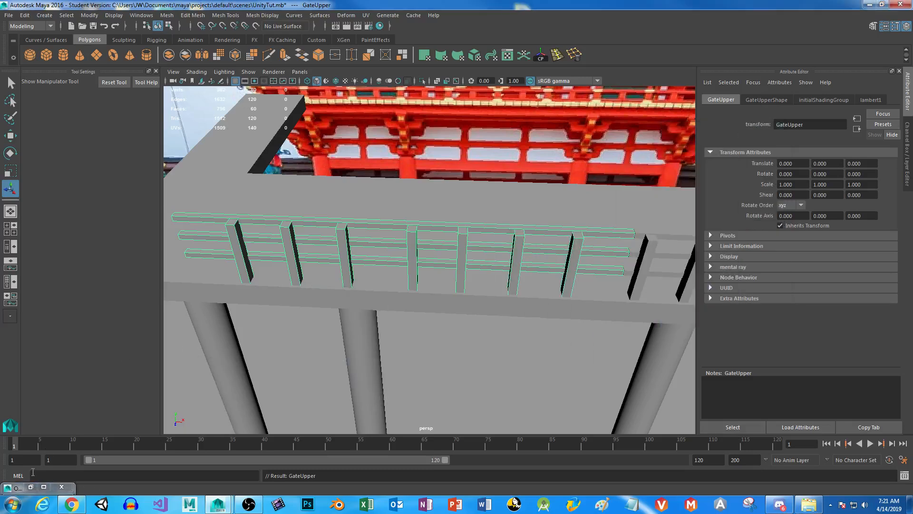
Combine the five posts and three rails of the remaining fence section into one mesh.
left_click_drag(407, 305, 294, 257, "alt")
left_click(373, 211)
left_click(416, 223, "shift")
left_click(471, 224, "shift")
left_click(530, 224, "shift")
left_click(598, 223, "shift")
left_click(585, 208, "shift")
left_click(569, 225, "shift")
left_click(568, 244, "shift")
left_click(168, 55)
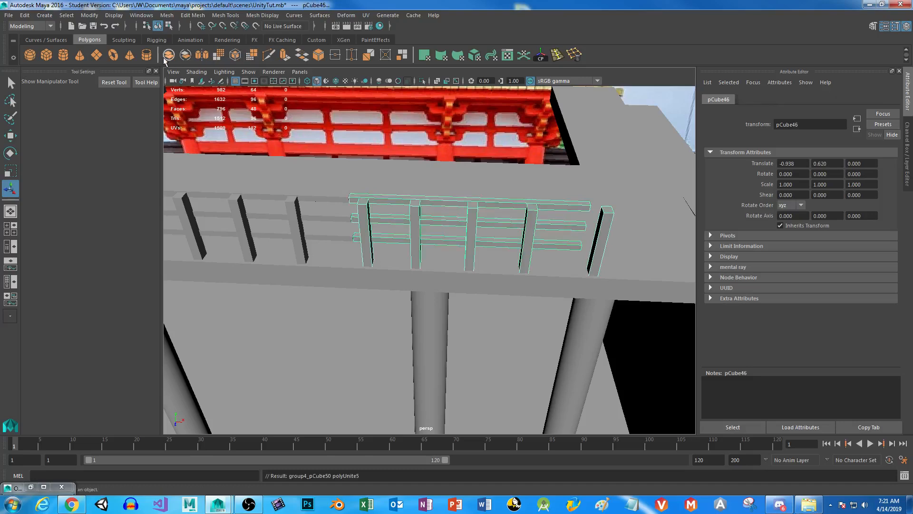
Rename the combined five-post fence mesh GateUpper2 and check its transform and shape node names.
left_click(30, 487)
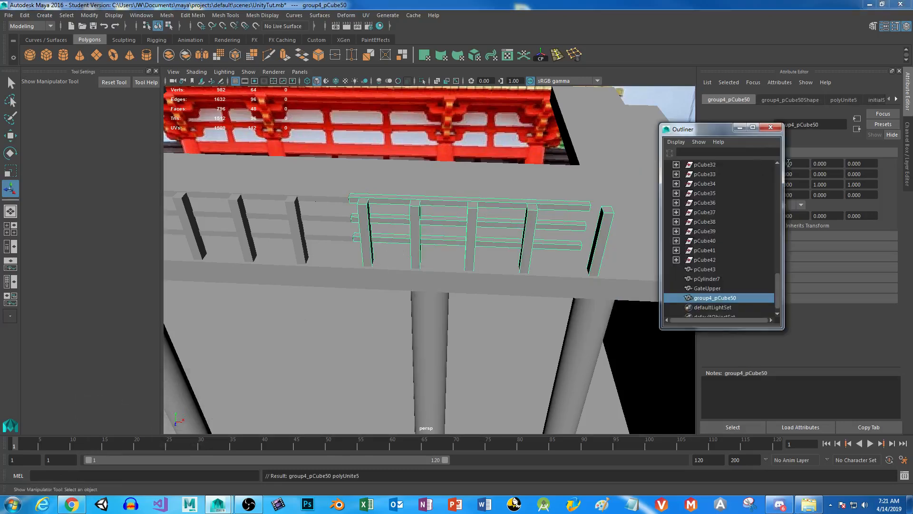
double_click(719, 299)
type("GateUpper2")
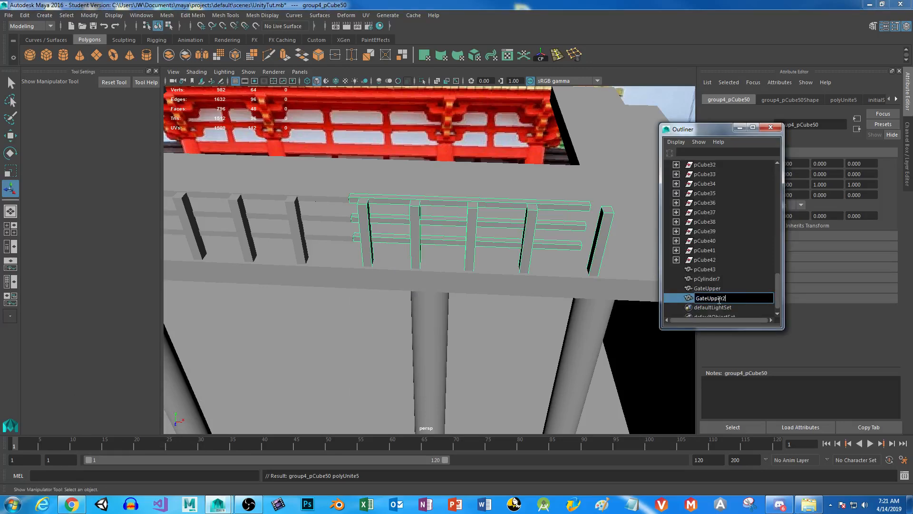
key("Return")
left_click(735, 127)
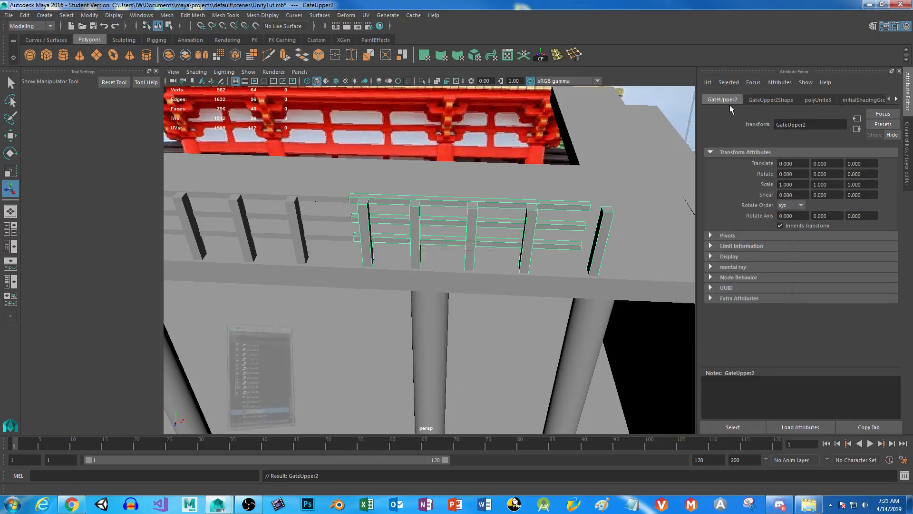
left_click(771, 100)
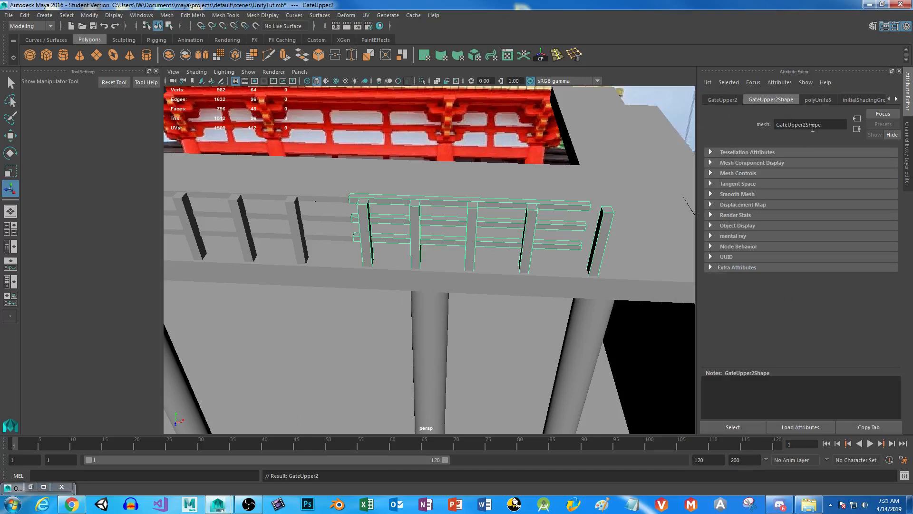
left_click(720, 99)
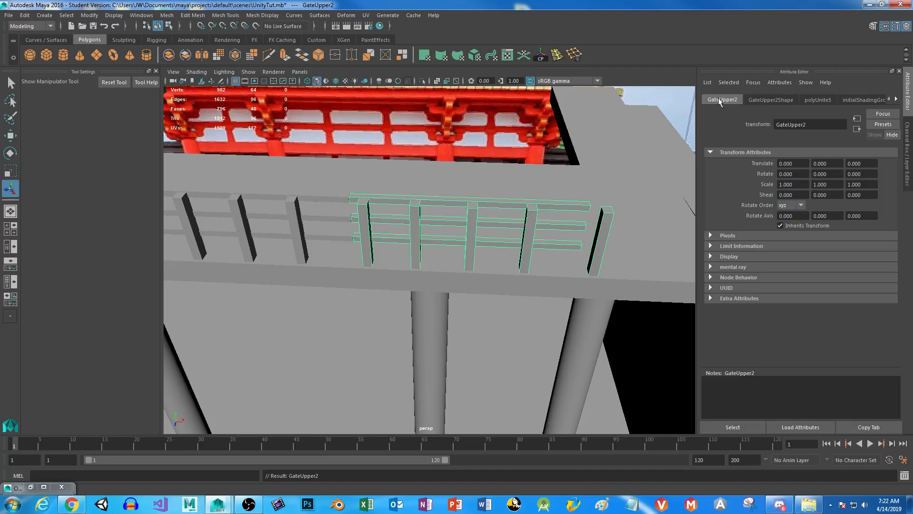
left_click(30, 487)
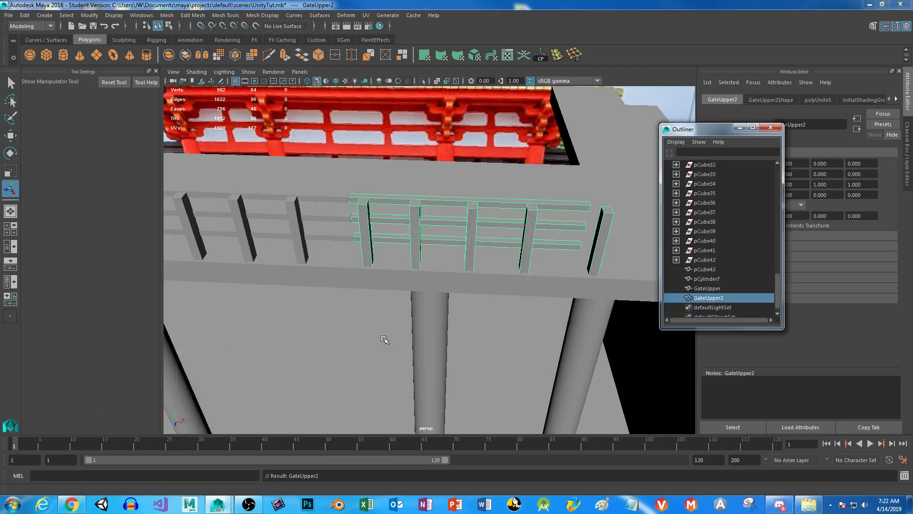
left_click(739, 127)
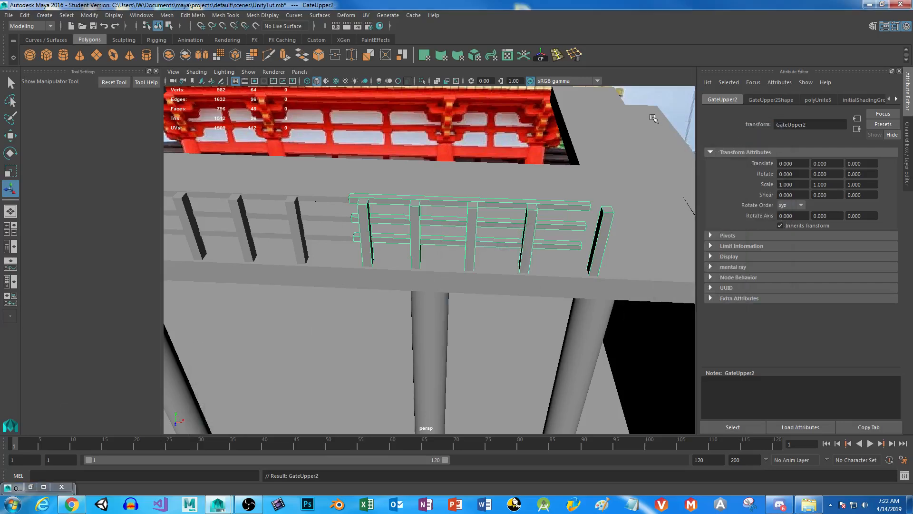
Look over the railing within the whole shrine scene and save the scene, accepting the student version notice.
left_click_drag(547, 253, 479, 284, "alt")
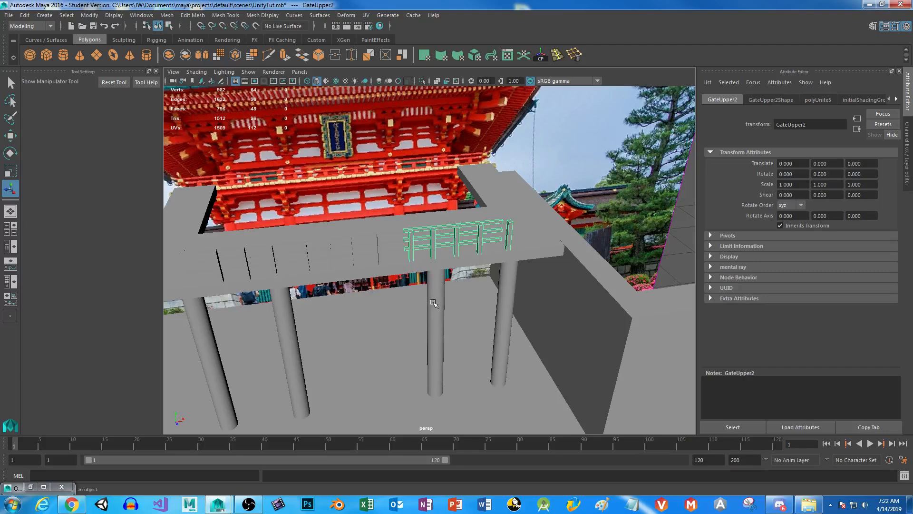
left_click_drag(435, 304, 429, 293, "alt")
left_click_drag(361, 285, 398, 141, "alt")
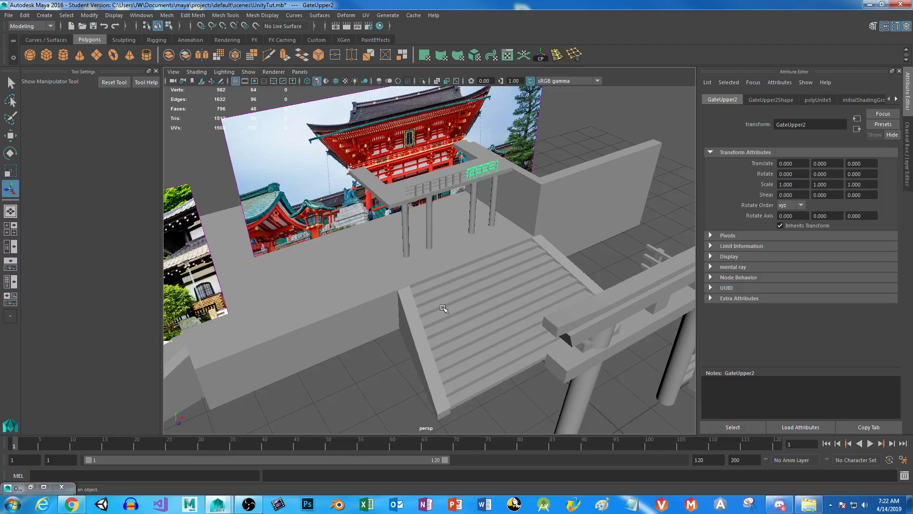
key("ctrl+s")
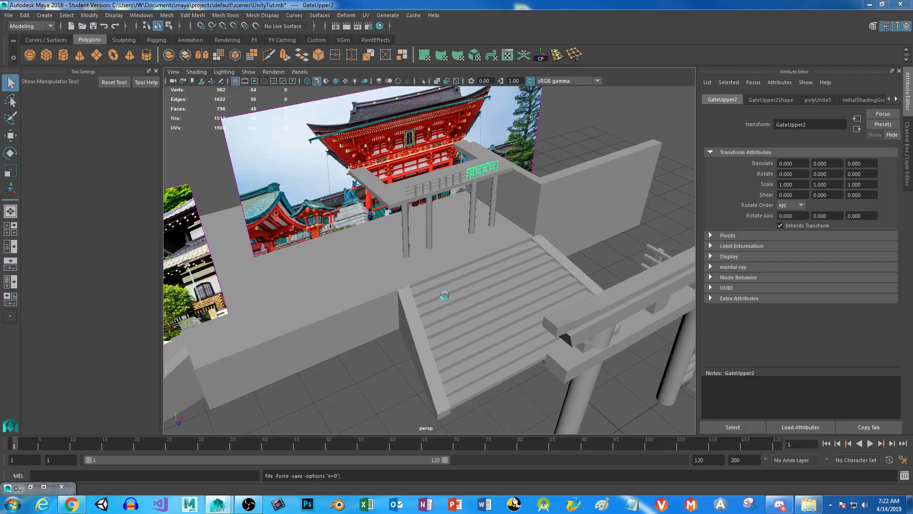
left_click(436, 261)
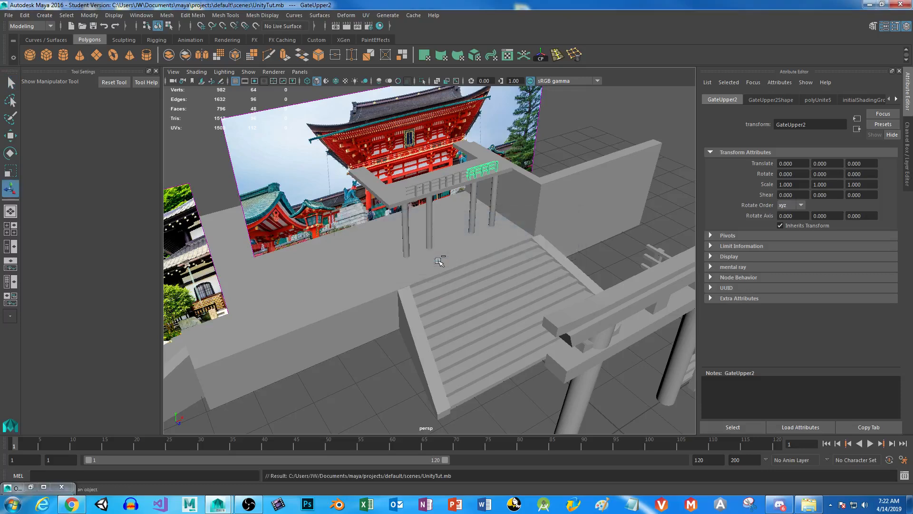